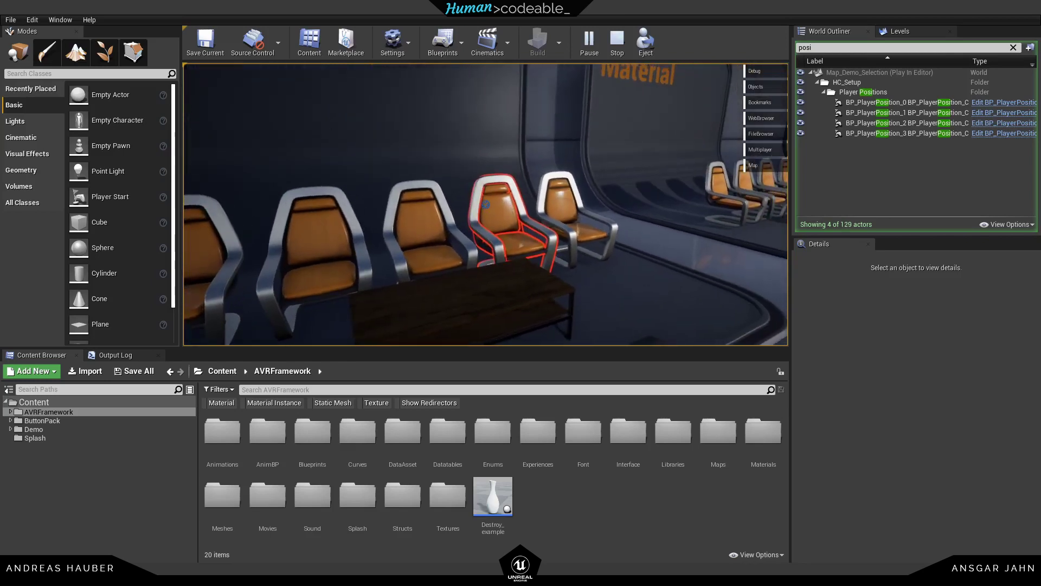
Step: Stop the running preview and open the Comp_Select component settings of the end chair in the Post Process row, Mesh_Object_Chair5
{"action": "key", "text": "Escape"}
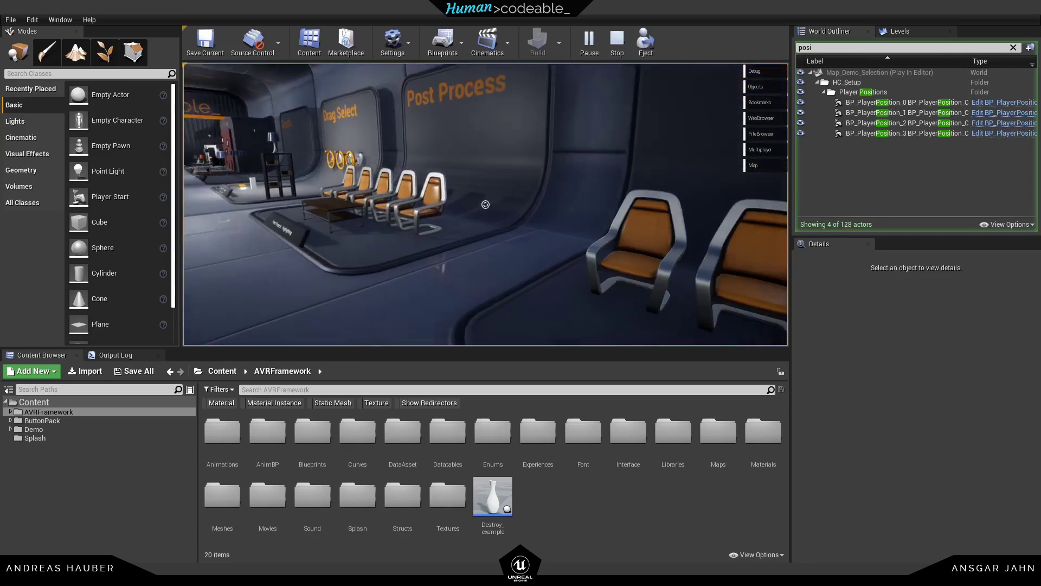
{"action": "left_click", "coordinate": [432, 200]}
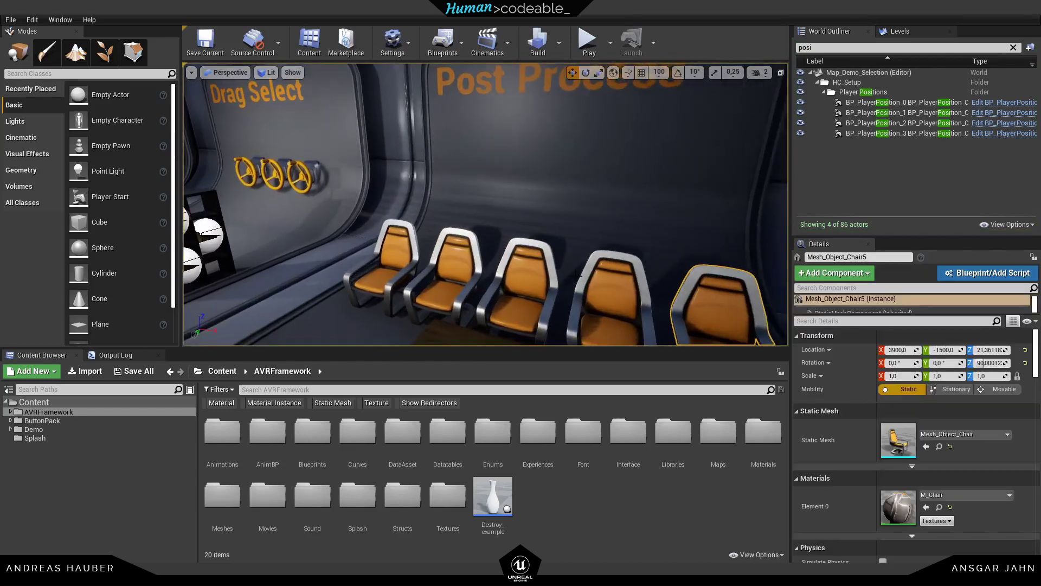
{"action": "left_click_drag", "start_coordinate": [833, 314], "coordinate": [817, 337]}
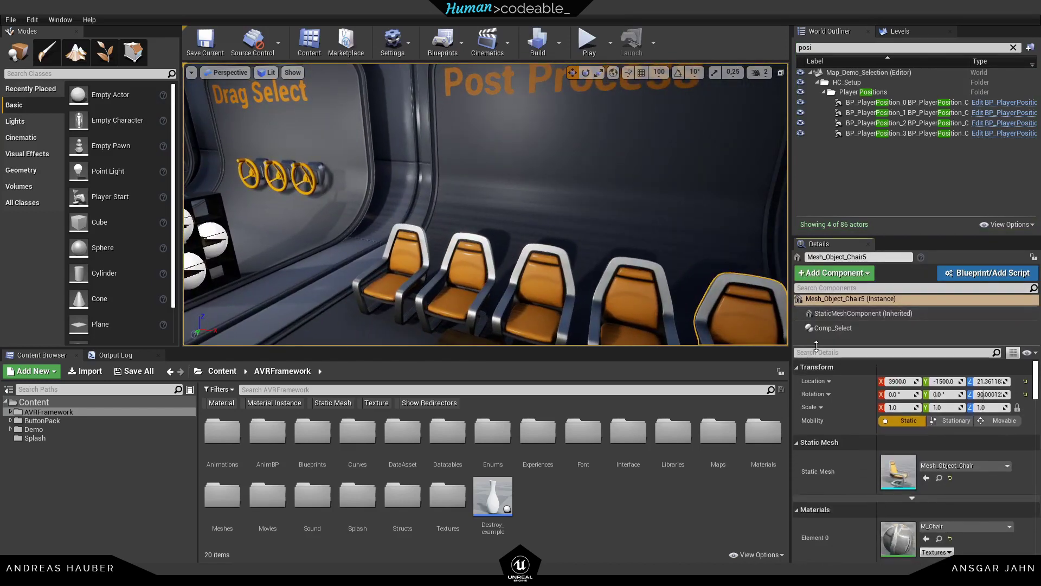
{"action": "left_click", "coordinate": [826, 329]}
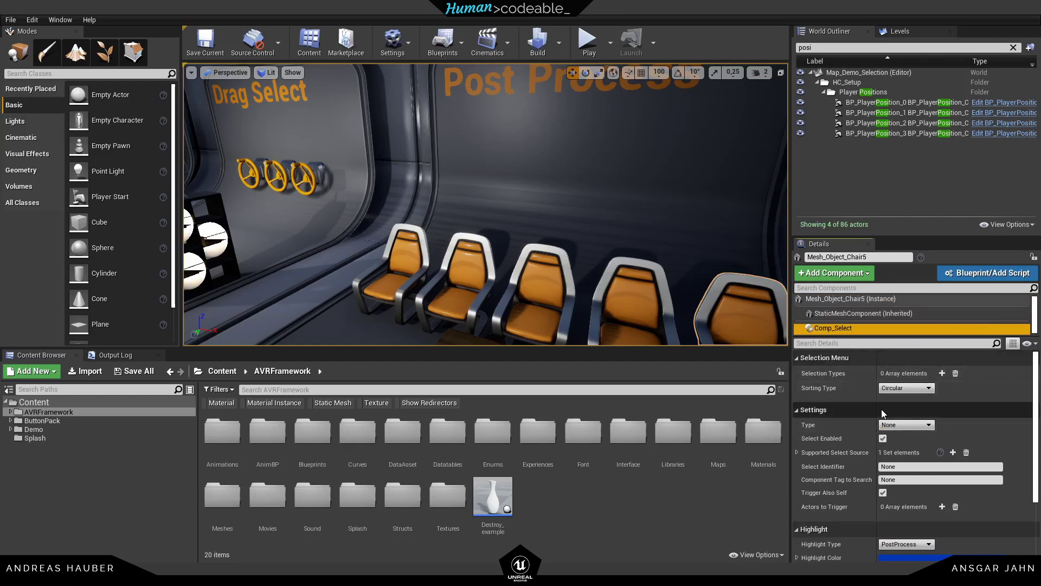
{"action": "scroll", "coordinate": [829, 406], "scroll_direction": "down", "scroll_amount": 3}
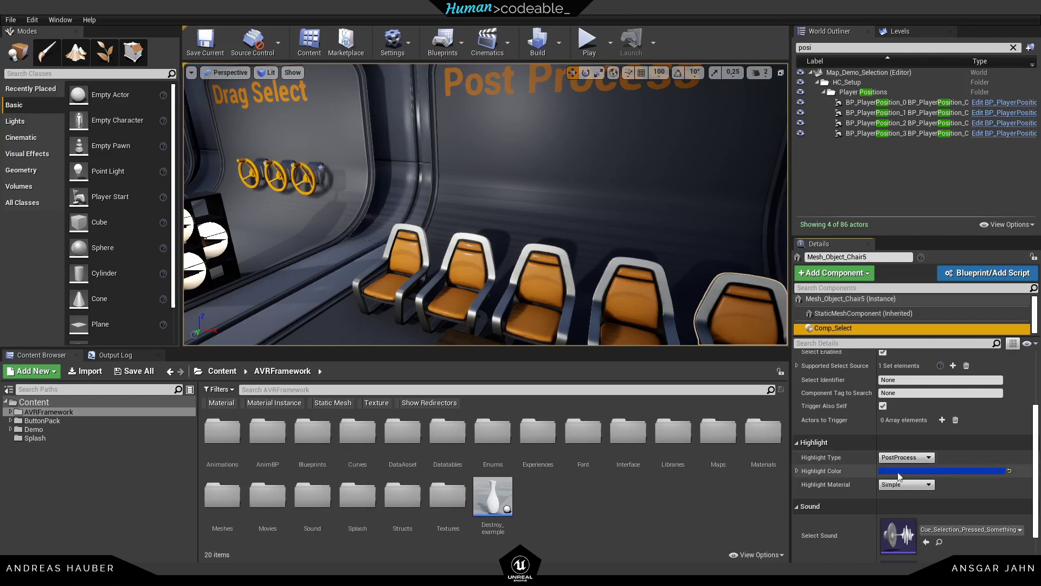
Step: Change the chair's Highlight Color to a bright, light yellow-green
{"action": "left_click", "coordinate": [932, 471]}
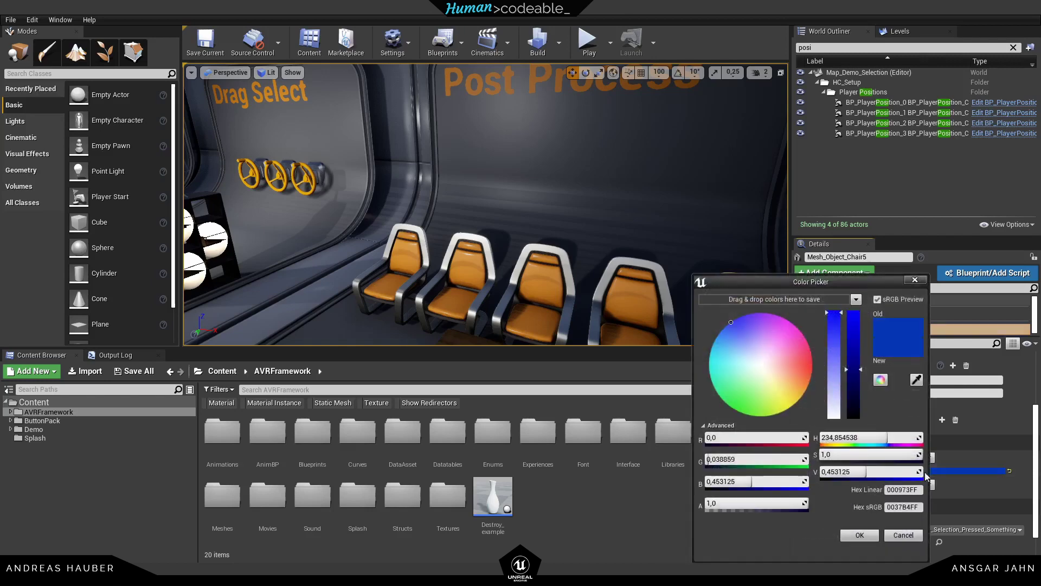
{"action": "left_click_drag", "start_coordinate": [768, 386], "coordinate": [790, 429]}
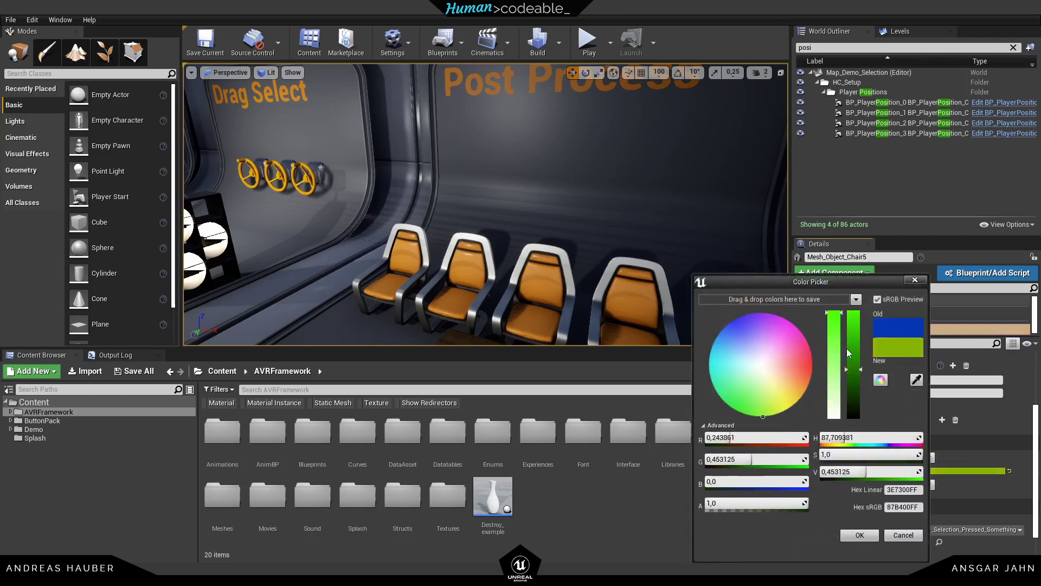
{"action": "left_click_drag", "start_coordinate": [853, 337], "coordinate": [855, 292]}
{"action": "left_click_drag", "start_coordinate": [830, 350], "coordinate": [834, 332]}
{"action": "left_click", "coordinate": [859, 536]}
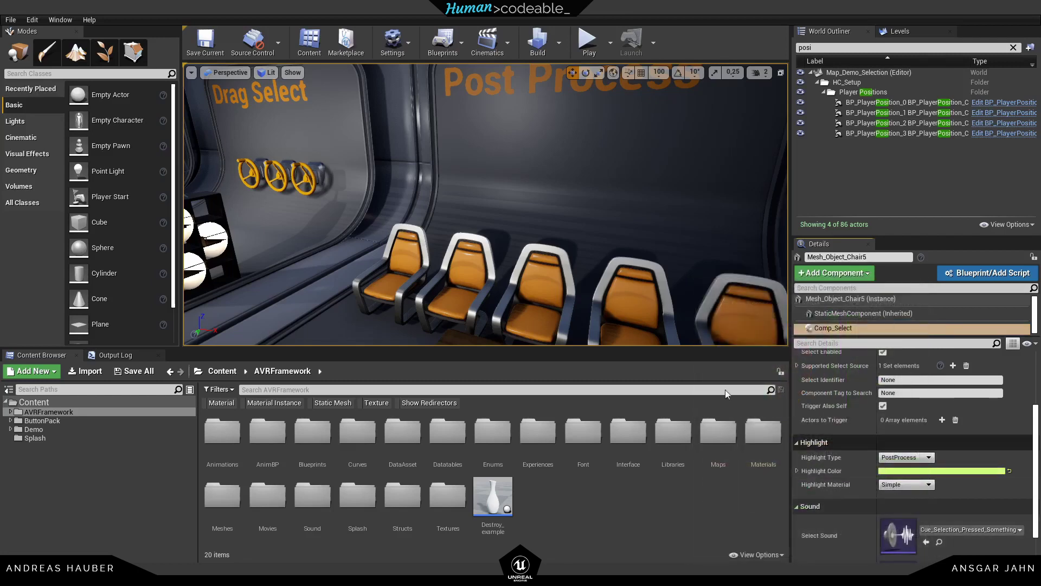
Step: Play the level, walk to the Post Process chairs to check the end chair's highlight colour, and stop the preview
{"action": "left_click", "coordinate": [591, 44]}
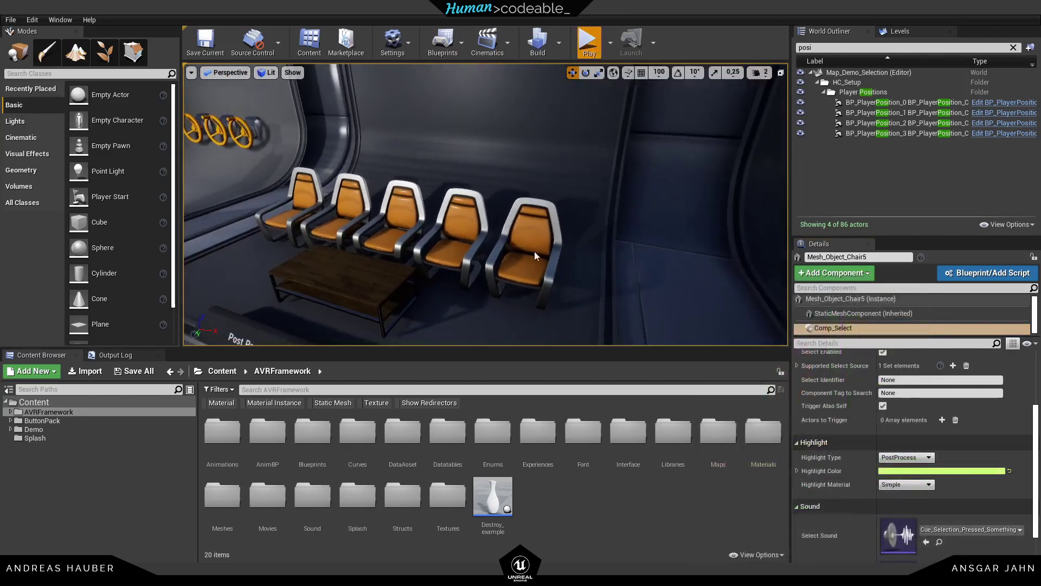
{"action": "key", "text": "w"}
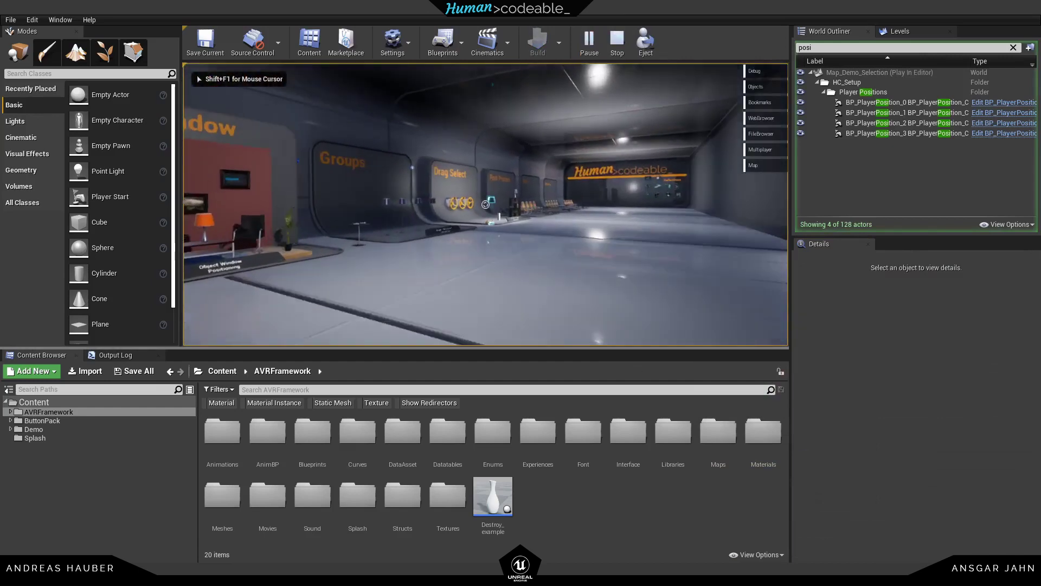
{"action": "key", "text": "w"}
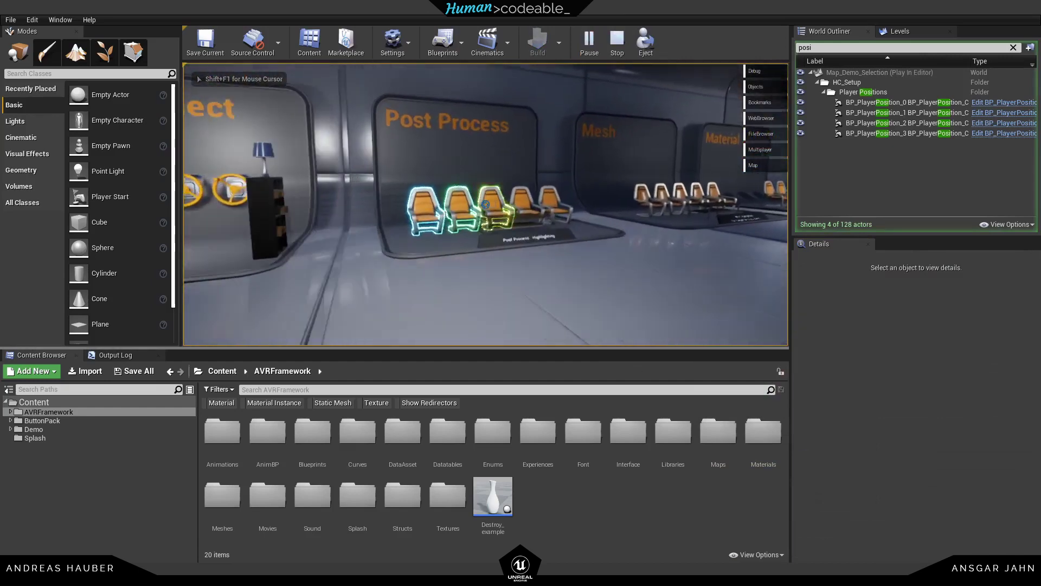
{"action": "key", "text": "w"}
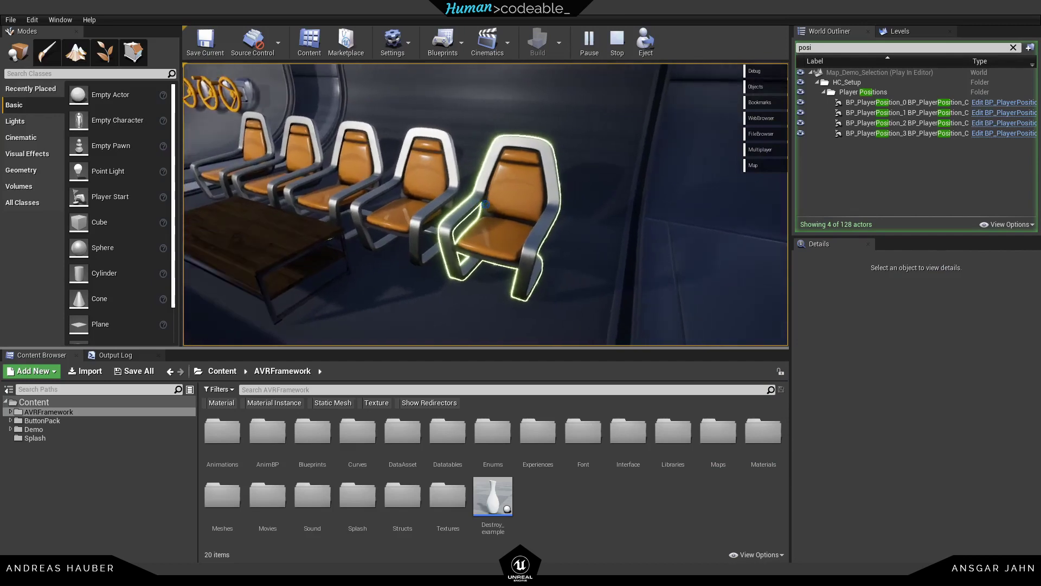
{"action": "key", "text": "w"}
{"action": "key", "text": "Escape"}
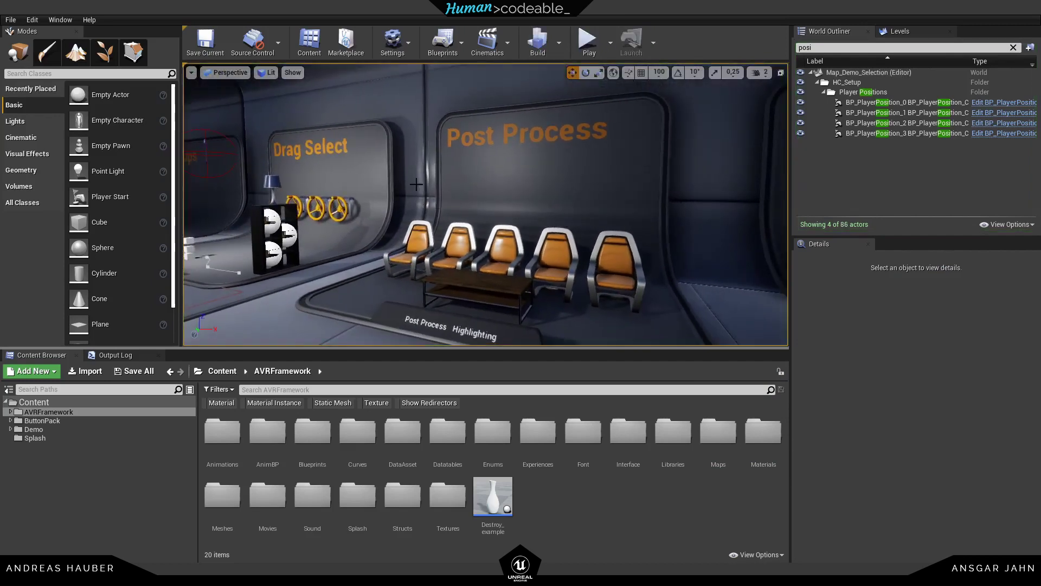
Step: Frame the Material chairs in the viewport and play the level with the player spawned at Current Camera Location
{"action": "key", "text": "d"}
{"action": "right_click_drag", "start_coordinate": [464, 229], "coordinate": [476, 193]}
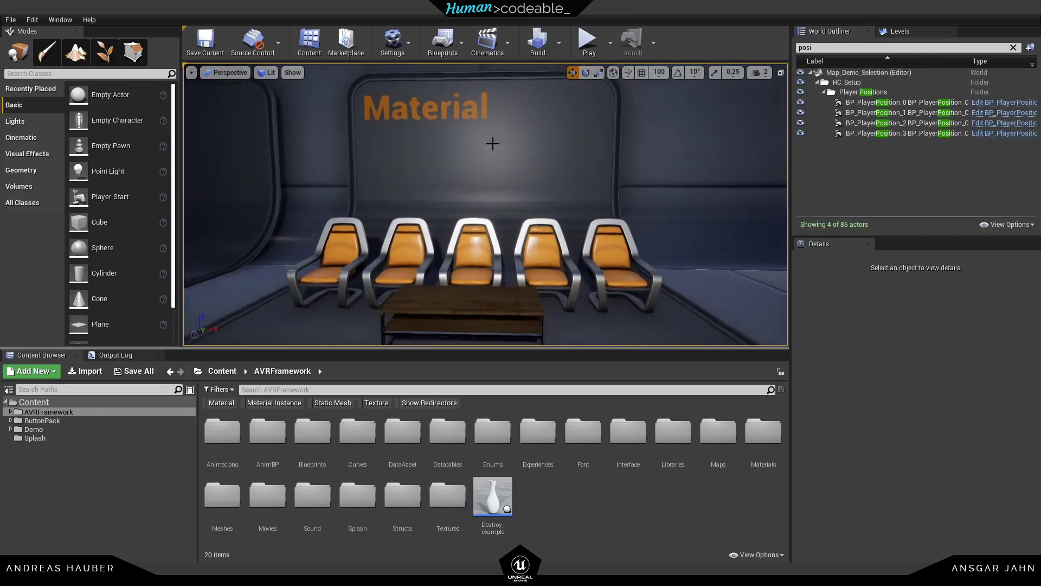
{"action": "left_click", "coordinate": [611, 42]}
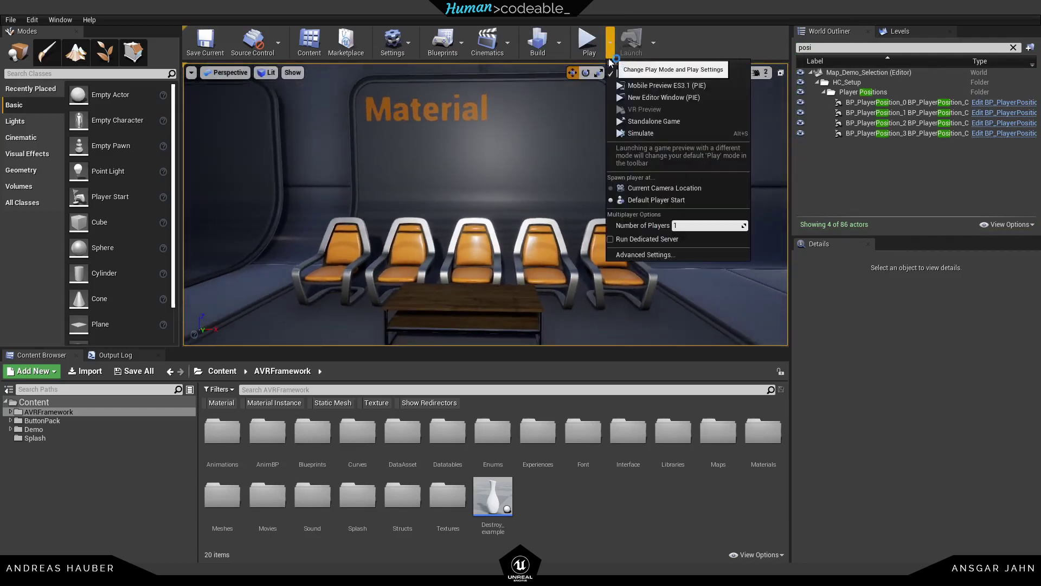
{"action": "left_click", "coordinate": [649, 185]}
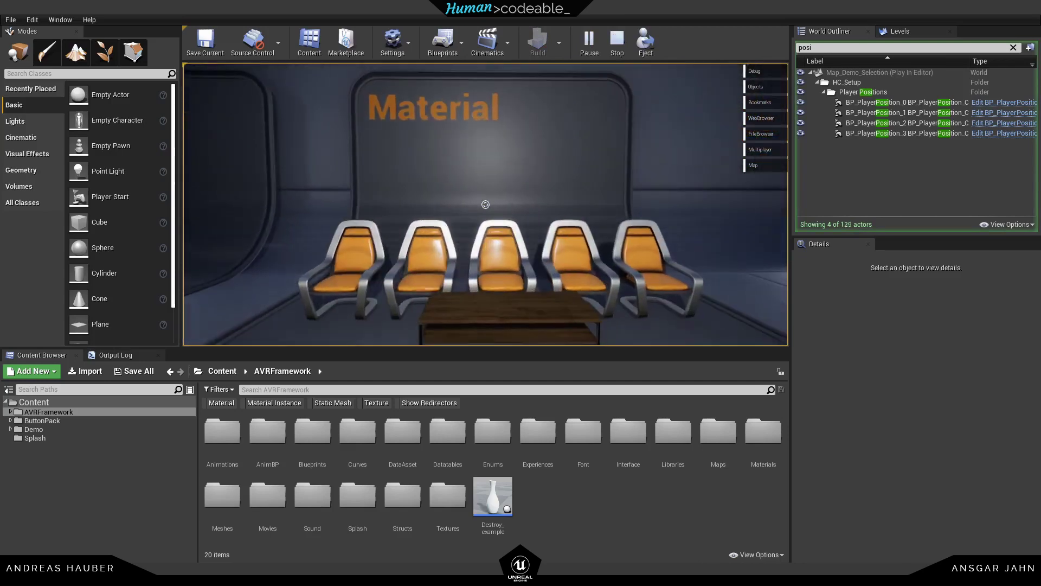
Step: Examine the material highlights on the different Material chairs and the table in full screen, returning to the normal view at the end
{"action": "key", "text": "F11"}
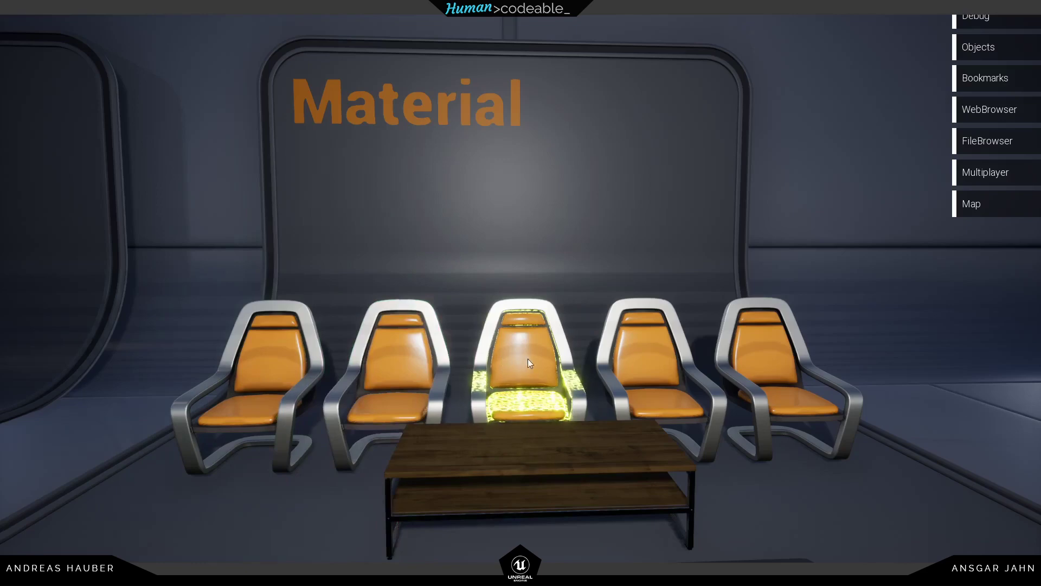
{"action": "key", "text": "w"}
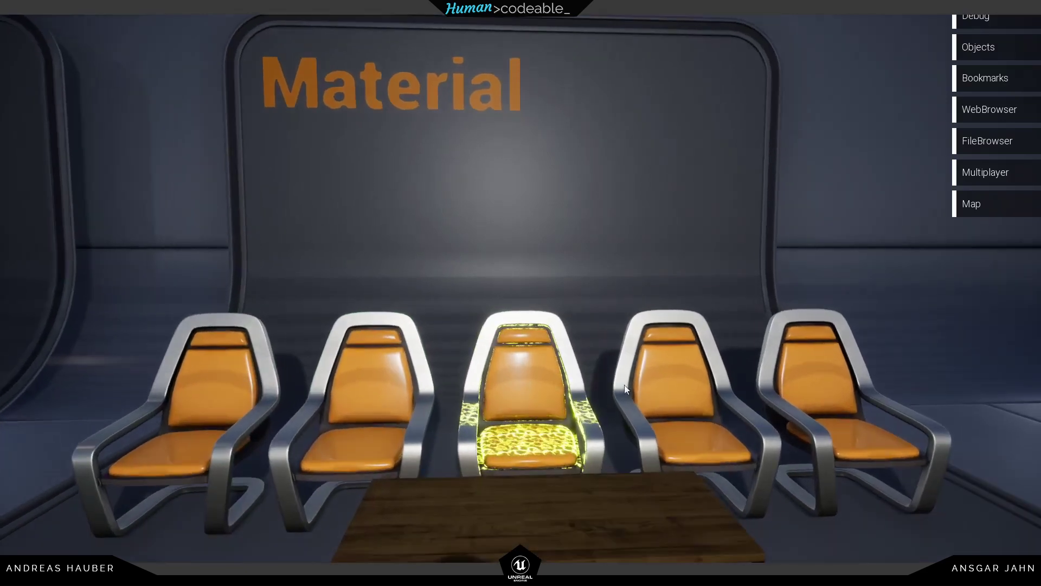
{"action": "key", "text": "d"}
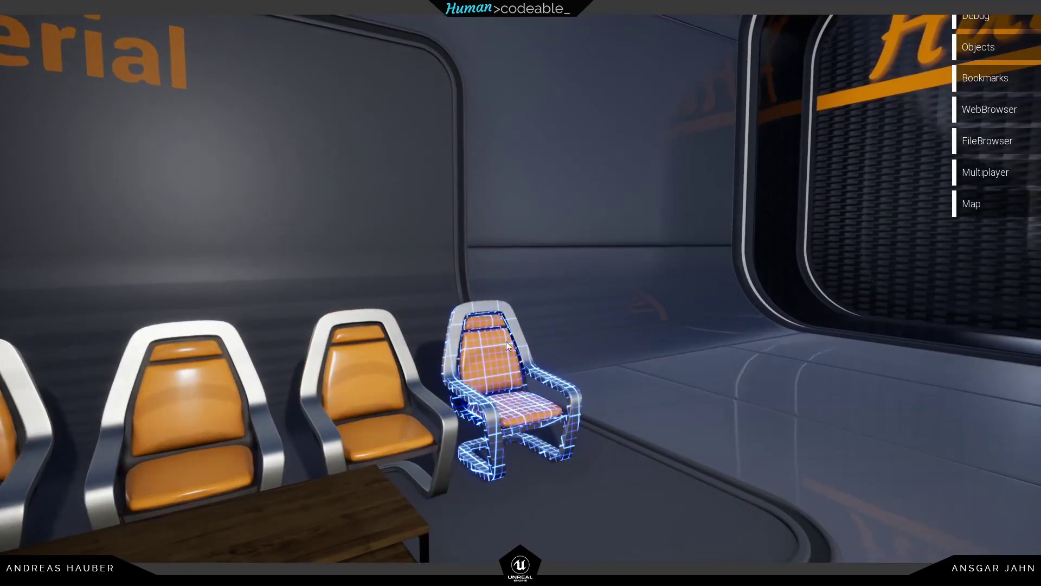
{"action": "left_click", "coordinate": [485, 343]}
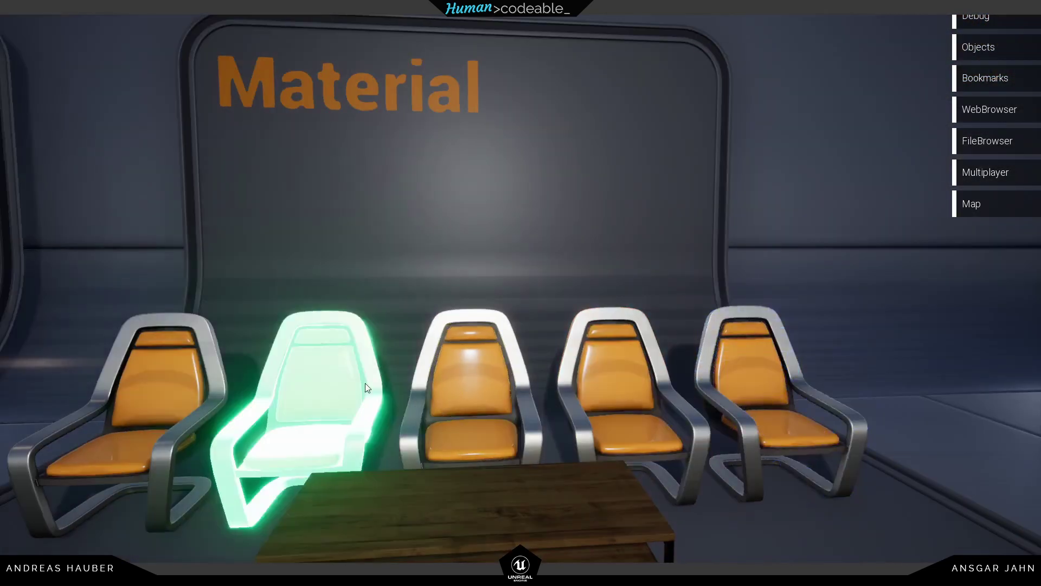
{"action": "left_click", "coordinate": [337, 382]}
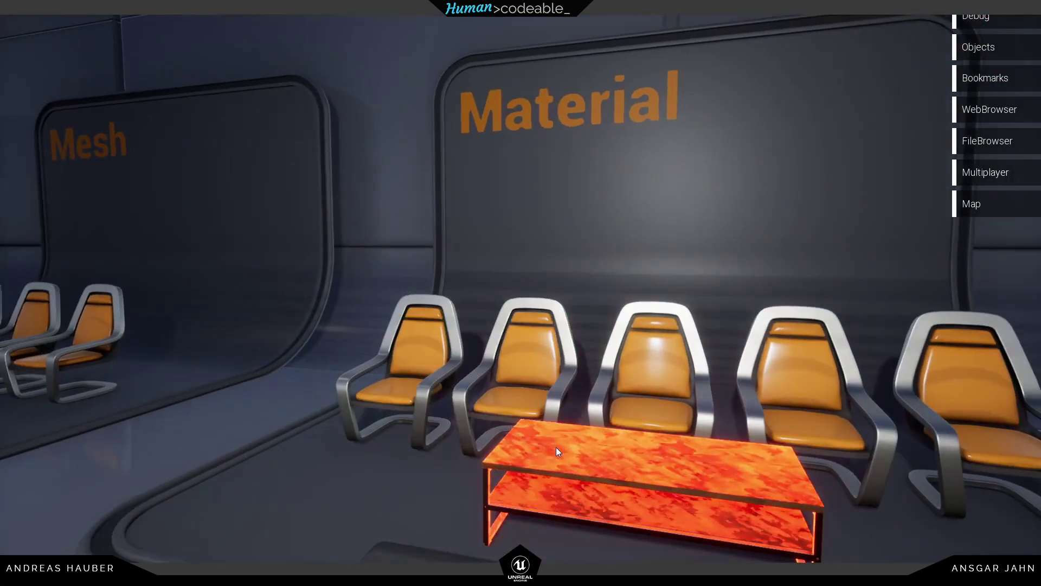
{"action": "key", "text": "F11"}
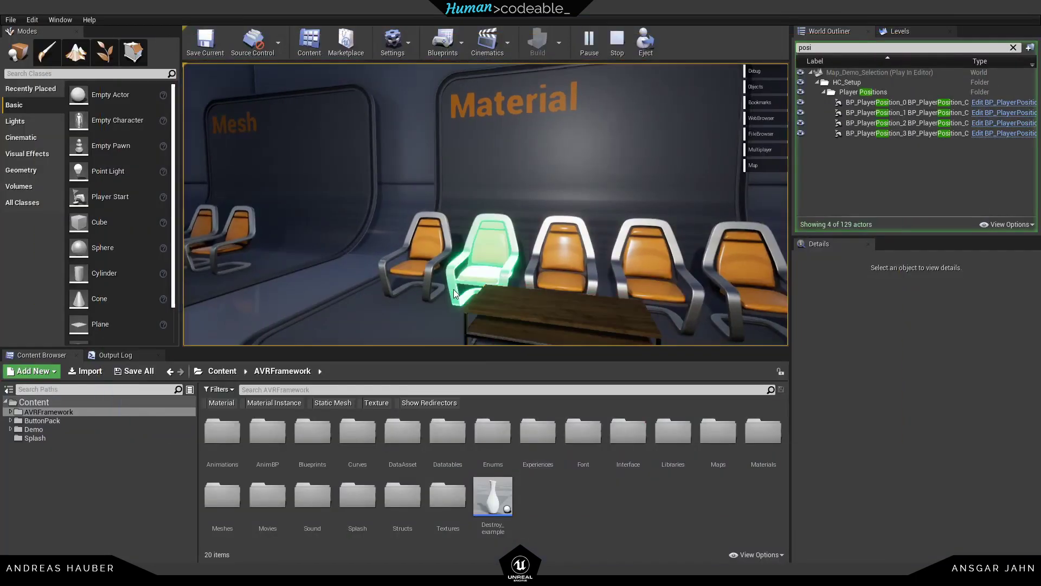
Step: Examine the middle Material chair's highlight from closer and farther away, and stop the preview
{"action": "left_click", "coordinate": [468, 193]}
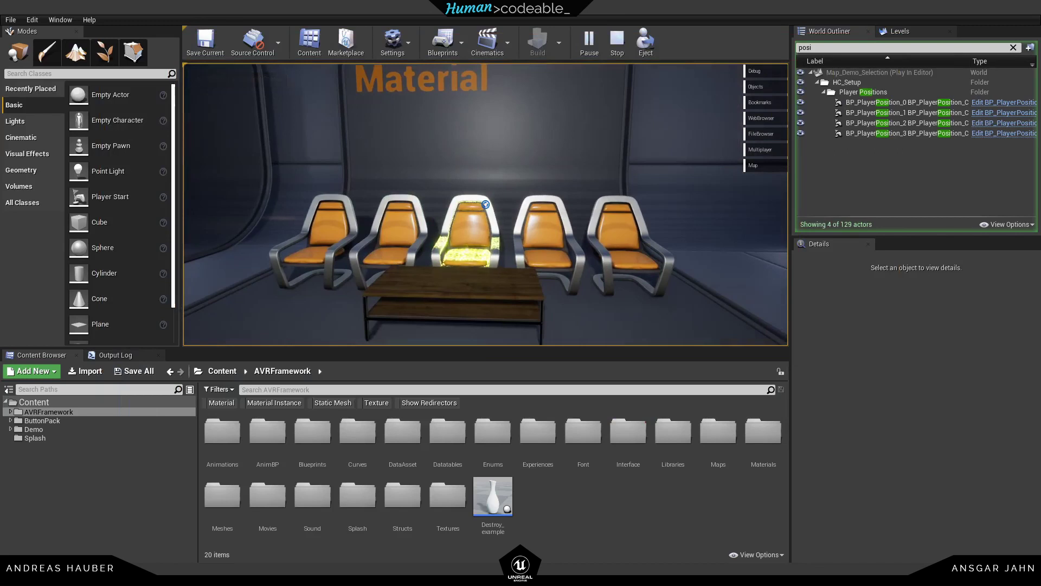
{"action": "key", "text": "d"}
{"action": "key", "text": "w"}
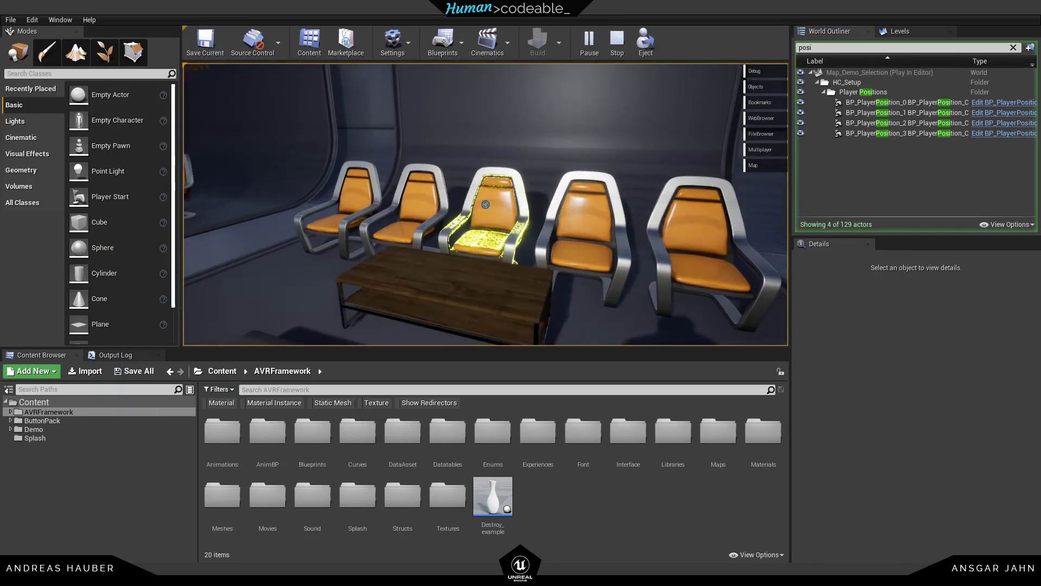
{"action": "key", "text": "s"}
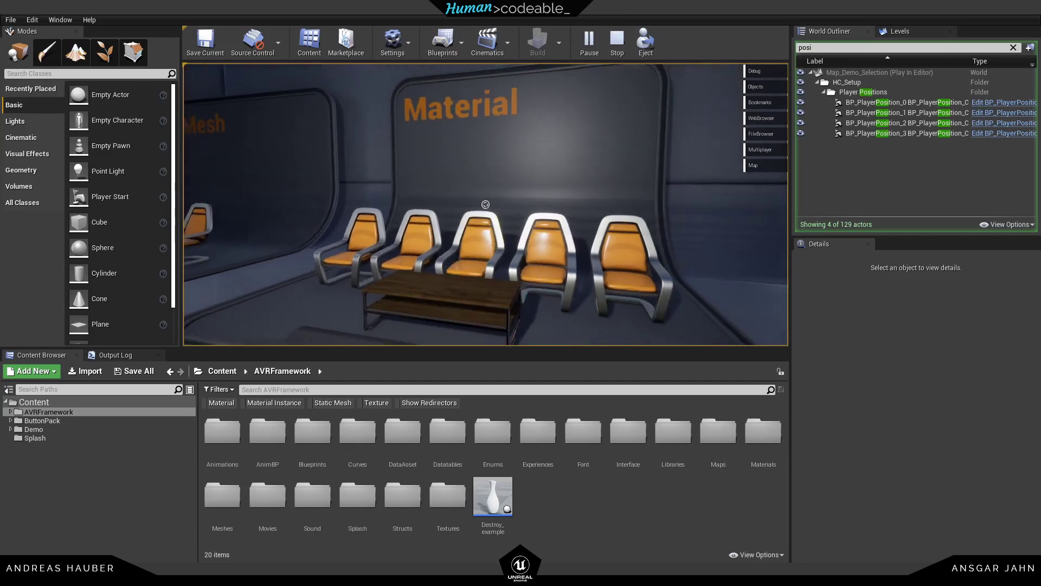
{"action": "key", "text": "Escape"}
Step: Locate the Mesh_Object_DeskLamp asset through the static mesh of the BP_DeskLamp blueprint used in the Drag Select area
{"action": "right_click_drag", "start_coordinate": [305, 190], "coordinate": [401, 189]}
{"action": "key", "text": "w"}
{"action": "left_click", "coordinate": [495, 207]}
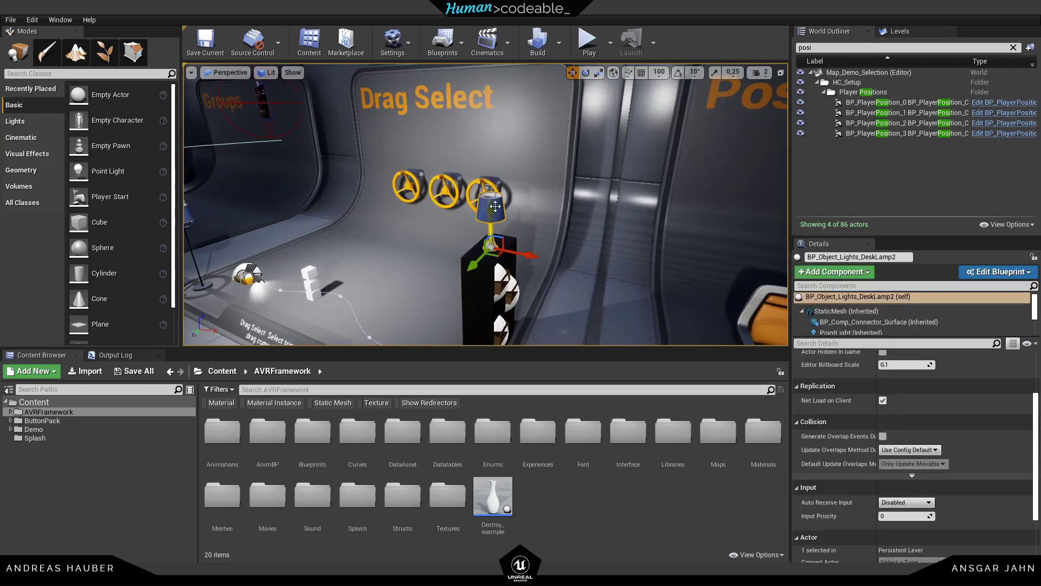
{"action": "key", "text": "ctrl+b"}
{"action": "right_click_drag", "start_coordinate": [495, 207], "coordinate": [607, 212]}
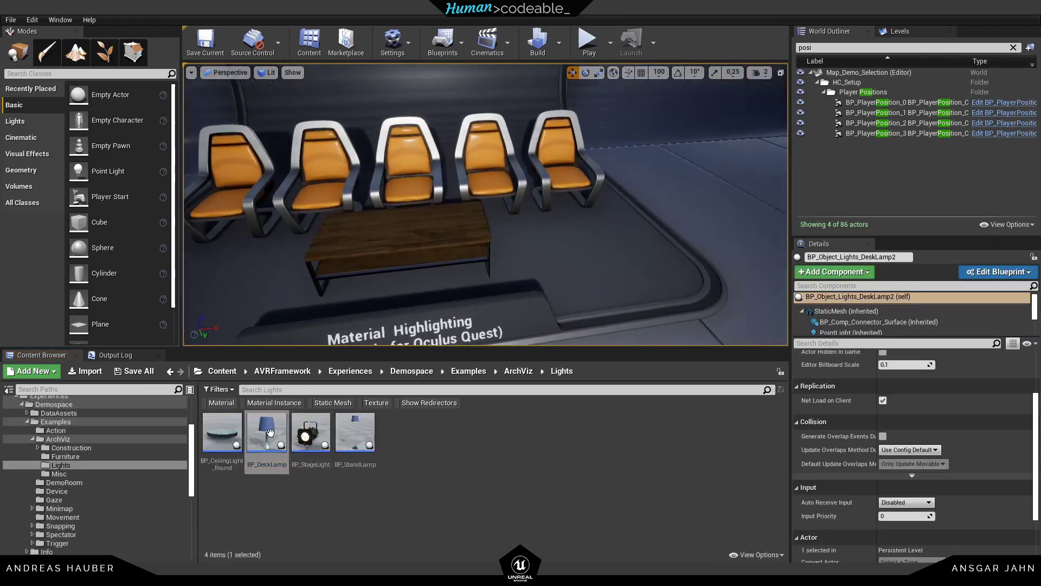
{"action": "double_click", "coordinate": [266, 433]}
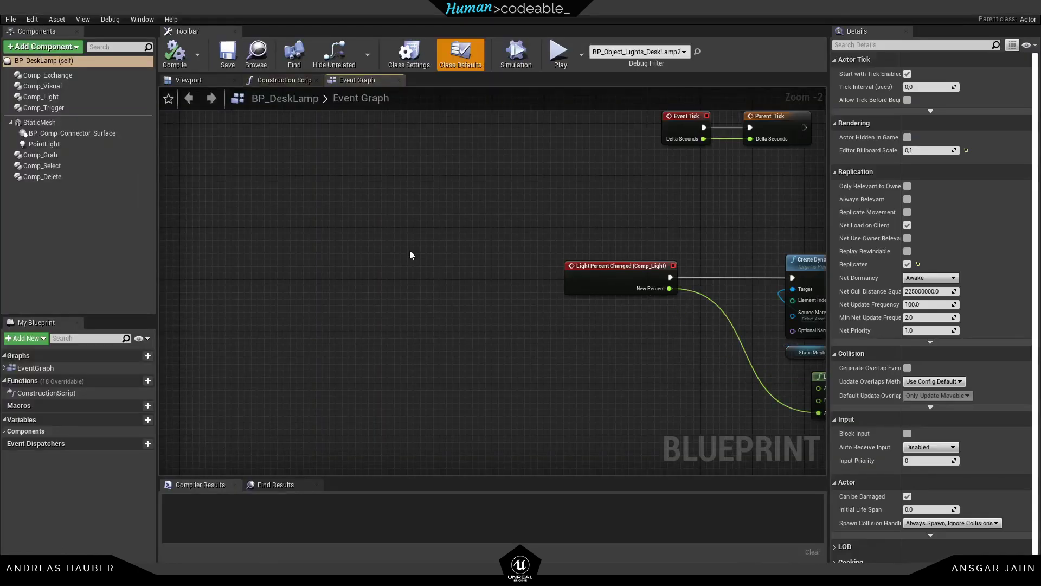
{"action": "left_click", "coordinate": [41, 122]}
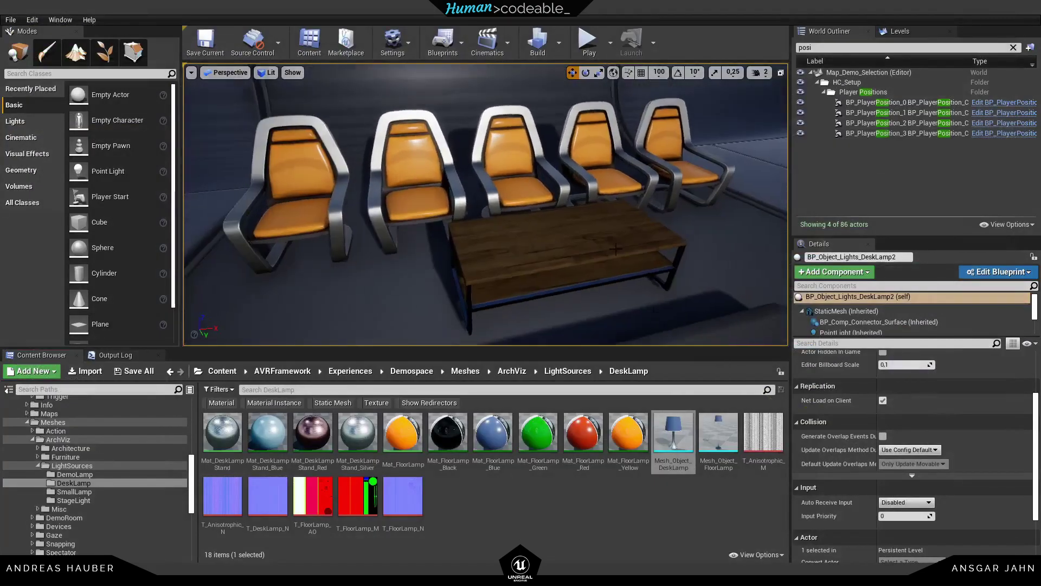
Step: Place Mesh_Object_DeskLamp on the table in the Material area and add a Comp_Select component with Highlight Type MaterialFunction
{"action": "left_click_drag", "start_coordinate": [674, 442], "coordinate": [602, 215]}
{"action": "right_click_drag", "start_coordinate": [574, 240], "coordinate": [575, 198]}
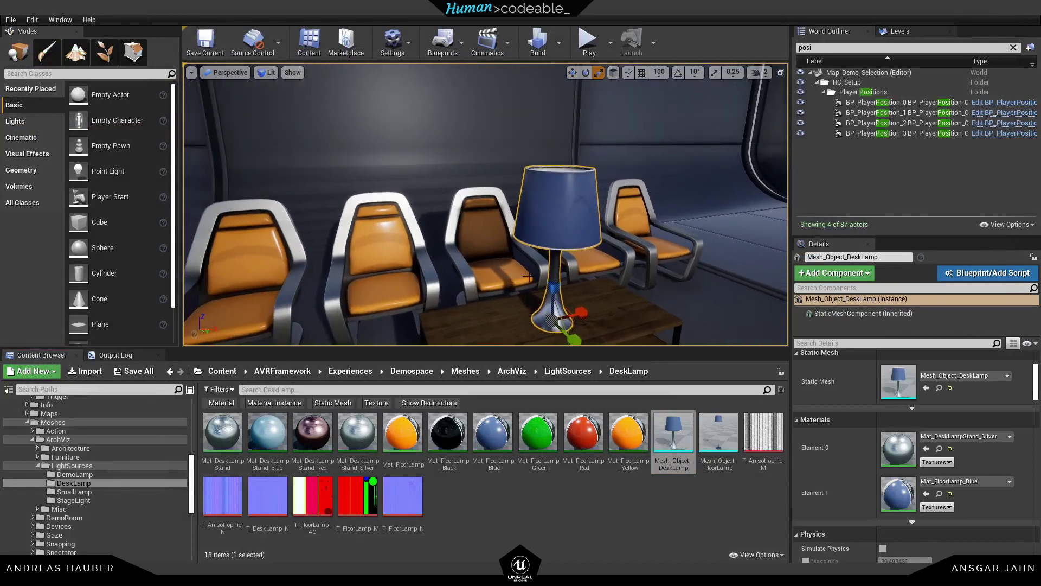
{"action": "left_click", "coordinate": [853, 274]}
{"action": "type", "text": "sel"}
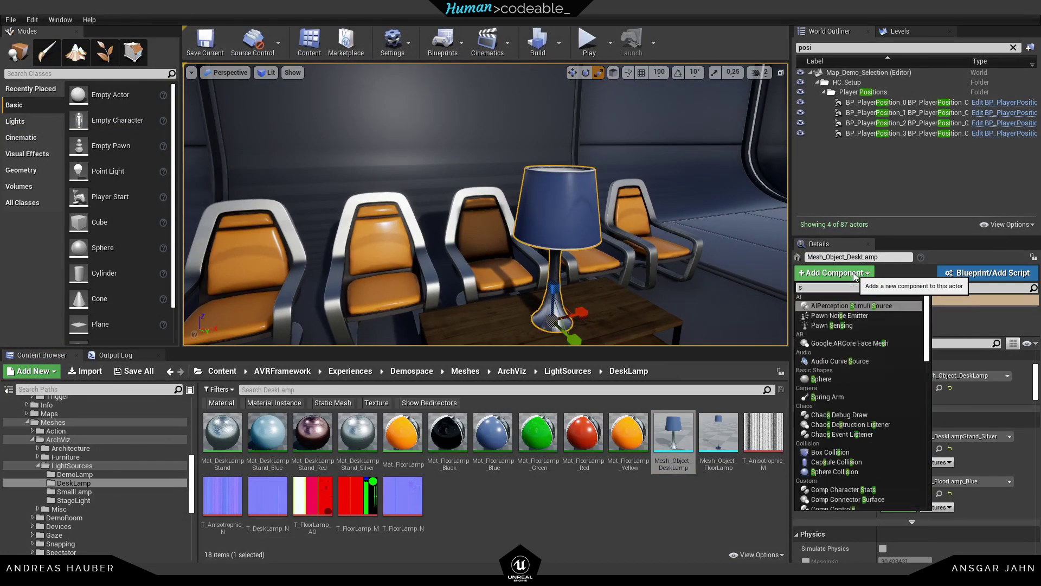
{"action": "left_click", "coordinate": [839, 306]}
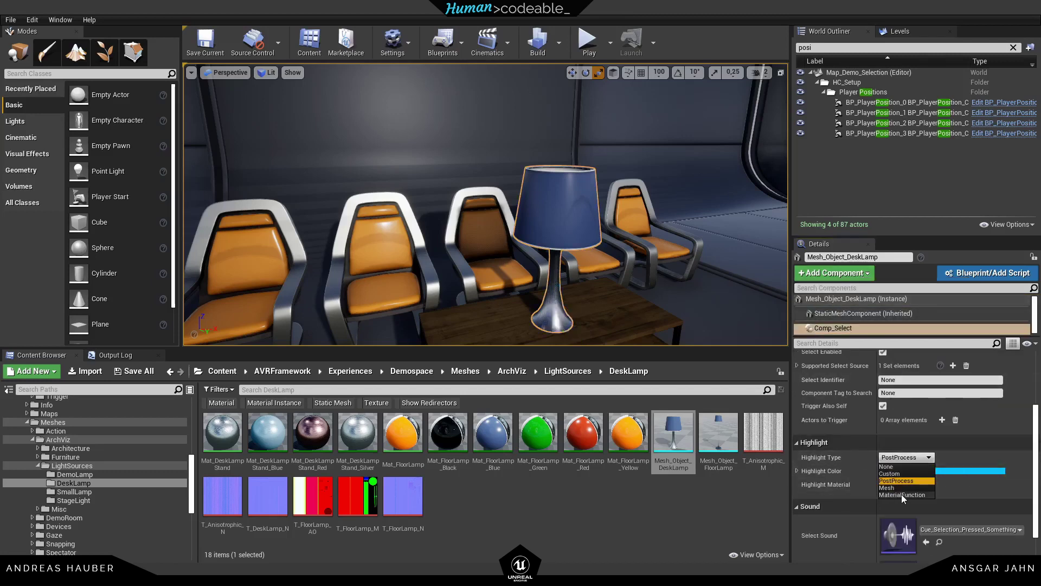
Step: Play-test the new desk lamp's highlight, stop the preview, and open the lamp's Element 1 material, Mat_FloorLamp_Blue
{"action": "left_click", "coordinate": [588, 42]}
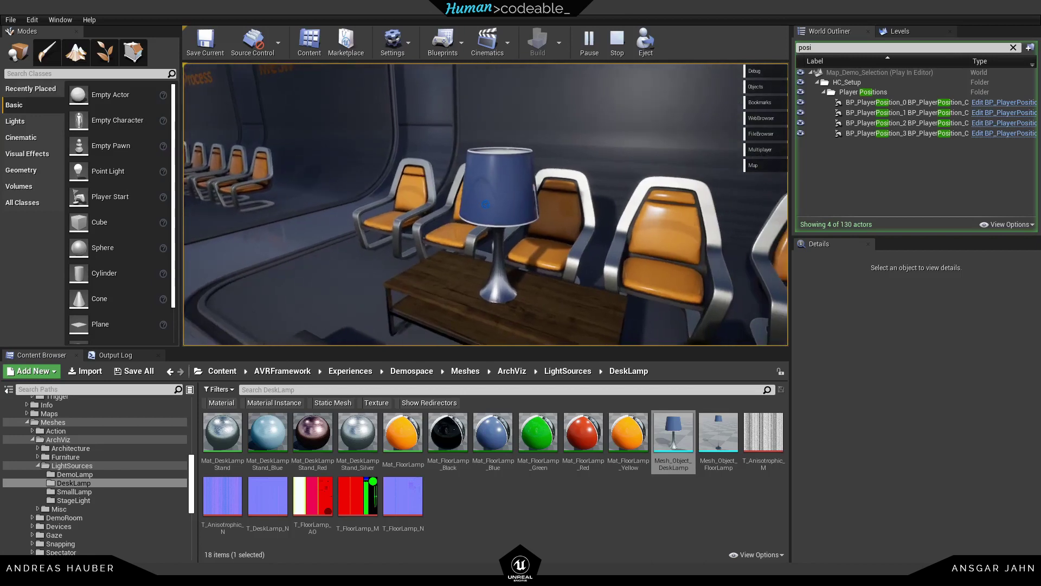
{"action": "key", "text": "Escape"}
{"action": "left_click", "coordinate": [504, 186]}
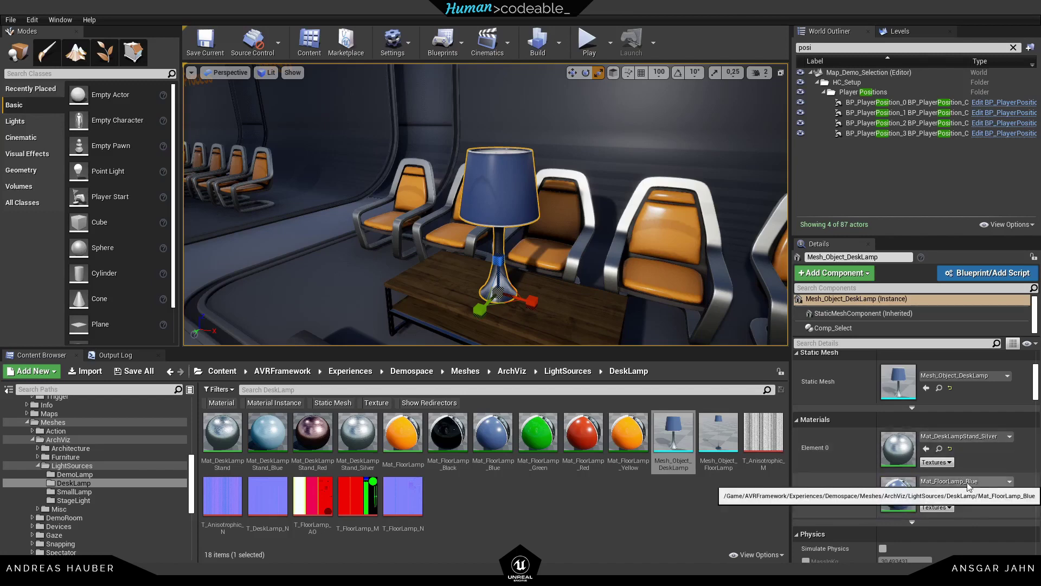
{"action": "double_click", "coordinate": [898, 494]}
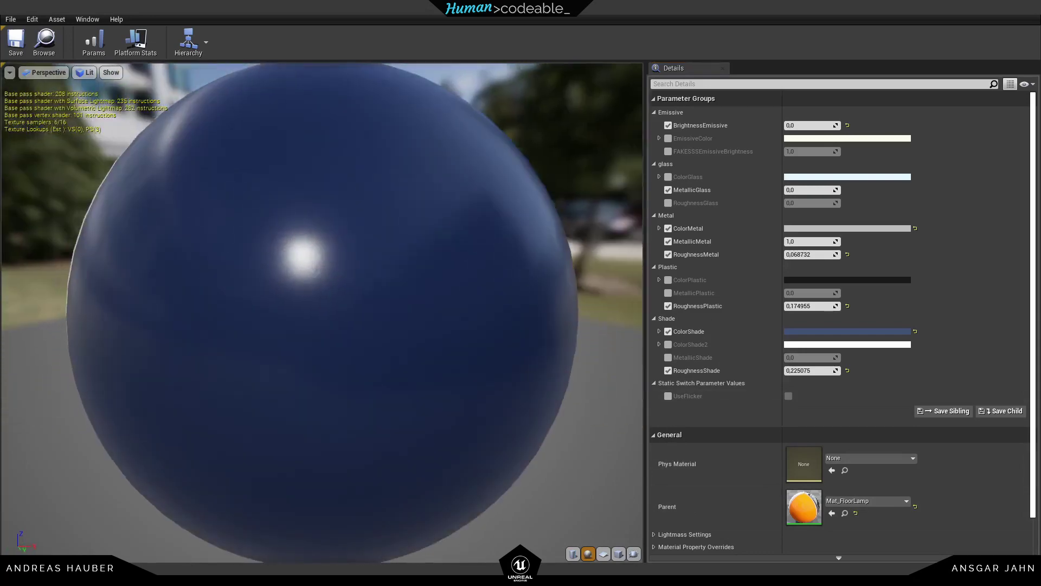
Step: Inspect the blue lamp material on the preview sphere and open its parent material, Mat_FloorLamp
{"action": "left_click_drag", "start_coordinate": [548, 228], "coordinate": [523, 229]}
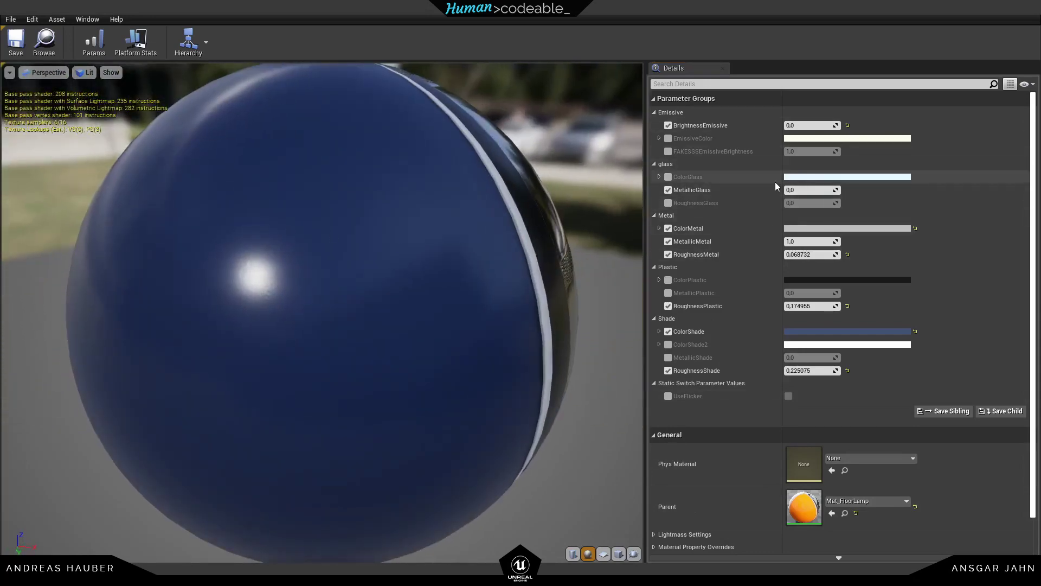
{"action": "left_click_drag", "start_coordinate": [543, 271], "coordinate": [429, 271]}
{"action": "mouse_move", "coordinate": [530, 310]}
{"action": "left_mouse_down"}
{"action": "mouse_move", "coordinate": [477, 309]}
{"action": "mouse_move", "coordinate": [530, 310]}
{"action": "left_mouse_up"}
{"action": "double_click", "coordinate": [797, 506]}
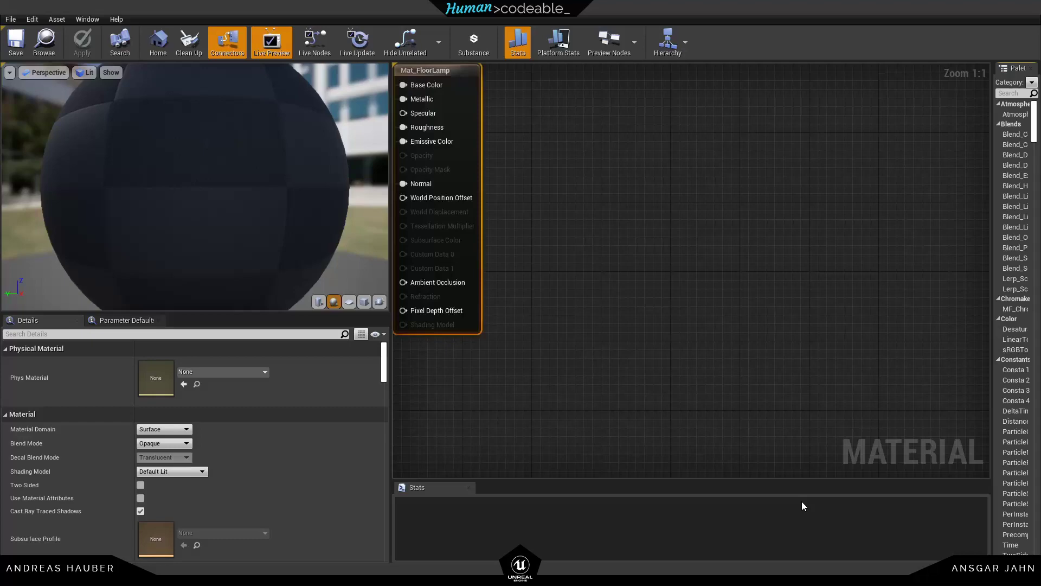
Step: Disconnect the existing Emissive Color input of the Mat_FloorLamp output node and add an MF_HighlightGlow function node to the graph
{"action": "right_click_drag", "start_coordinate": [593, 323], "coordinate": [688, 321]}
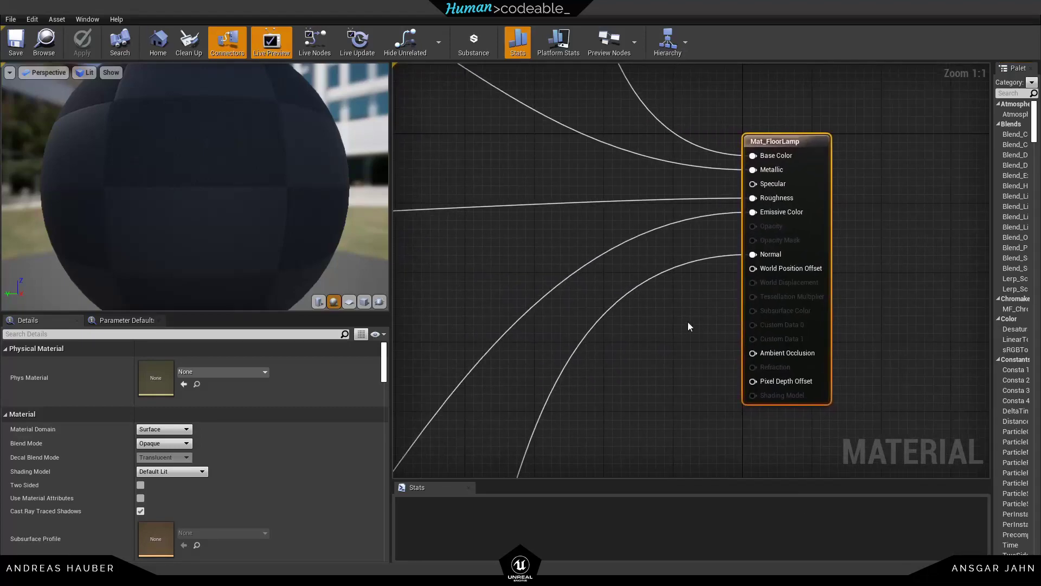
{"action": "scroll", "coordinate": [667, 291], "scroll_direction": "down", "scroll_amount": 5}
{"action": "scroll", "coordinate": [701, 261], "scroll_direction": "up", "scroll_amount": 2}
{"action": "scroll", "coordinate": [702, 261], "scroll_direction": "up", "scroll_amount": 3}
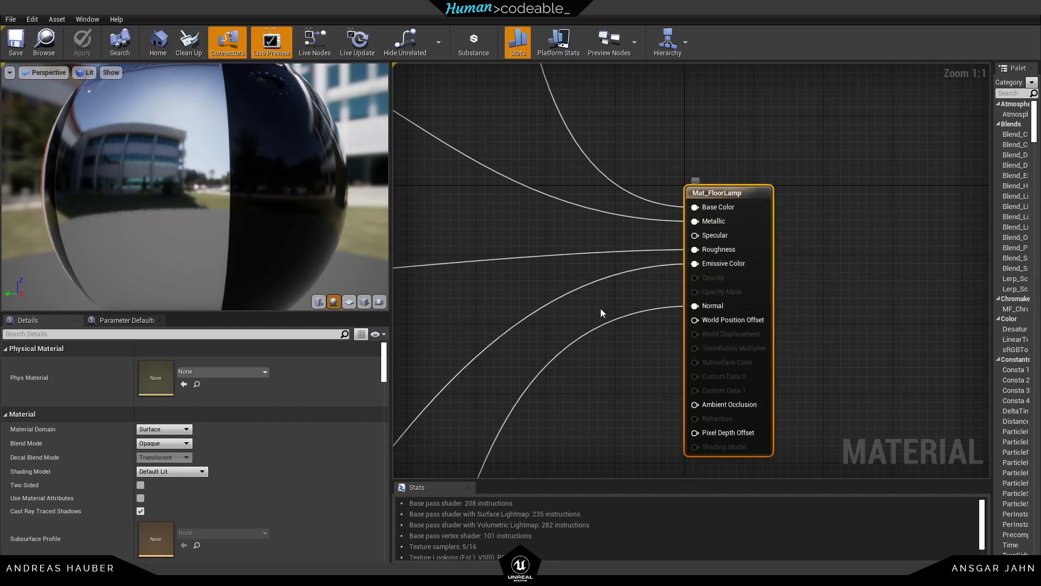
{"action": "scroll", "coordinate": [558, 304], "scroll_direction": "down", "scroll_amount": 3}
{"action": "right_click_drag", "start_coordinate": [643, 312], "coordinate": [607, 297]}
{"action": "scroll", "coordinate": [607, 297], "scroll_direction": "up", "scroll_amount": 3}
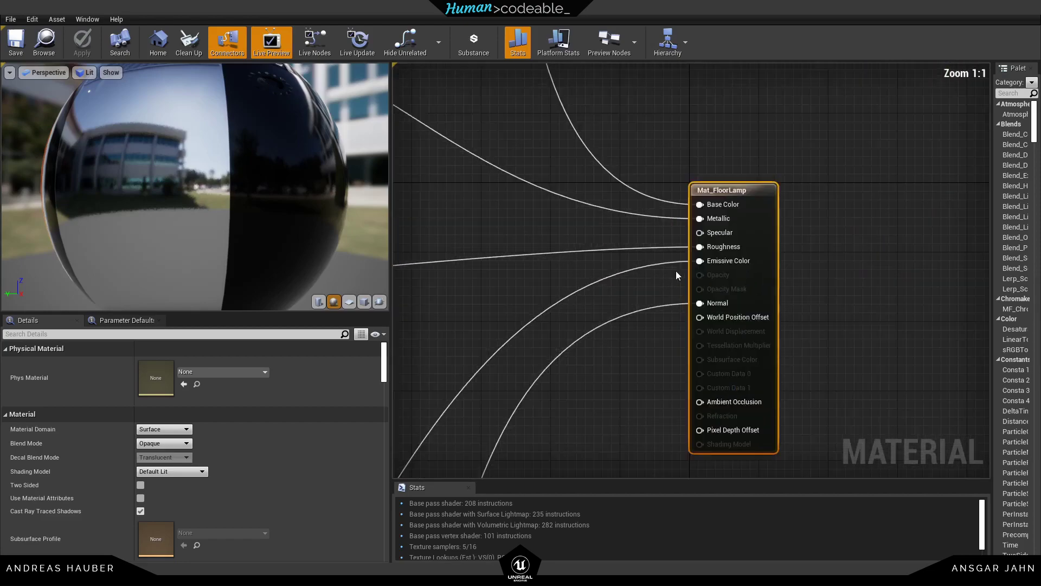
{"action": "left_click", "coordinate": [700, 259], "text": "alt"}
{"action": "right_click_drag", "start_coordinate": [486, 295], "coordinate": [558, 295]}
{"action": "right_click", "coordinate": [591, 288]}
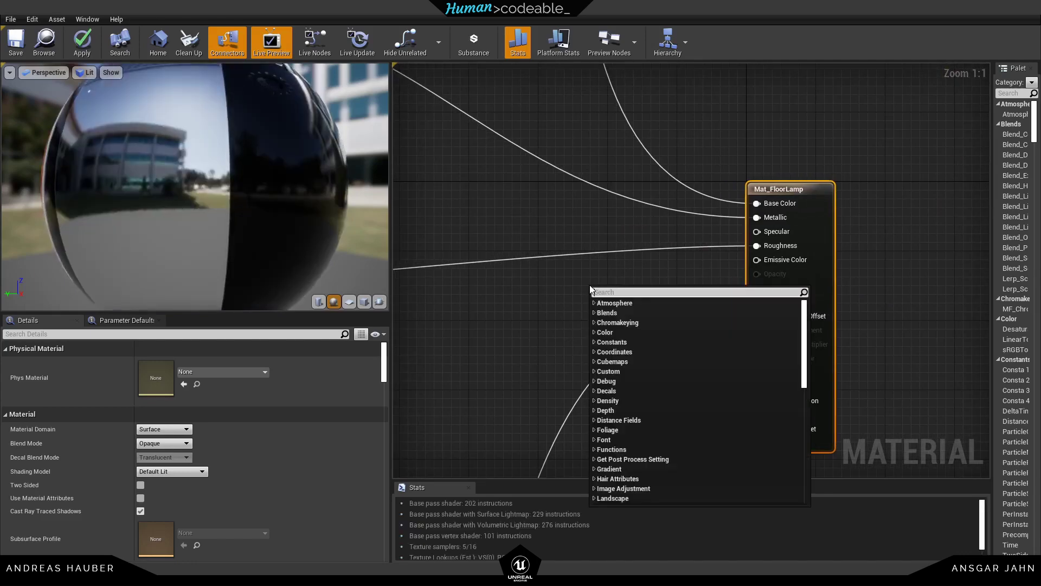
{"action": "type", "text": "high"}
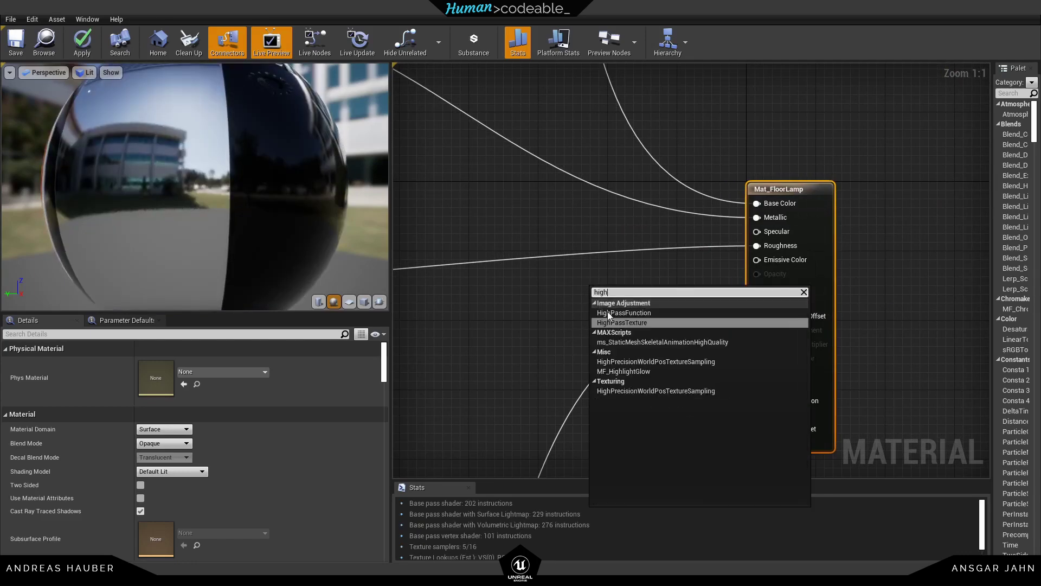
{"action": "left_click", "coordinate": [620, 372]}
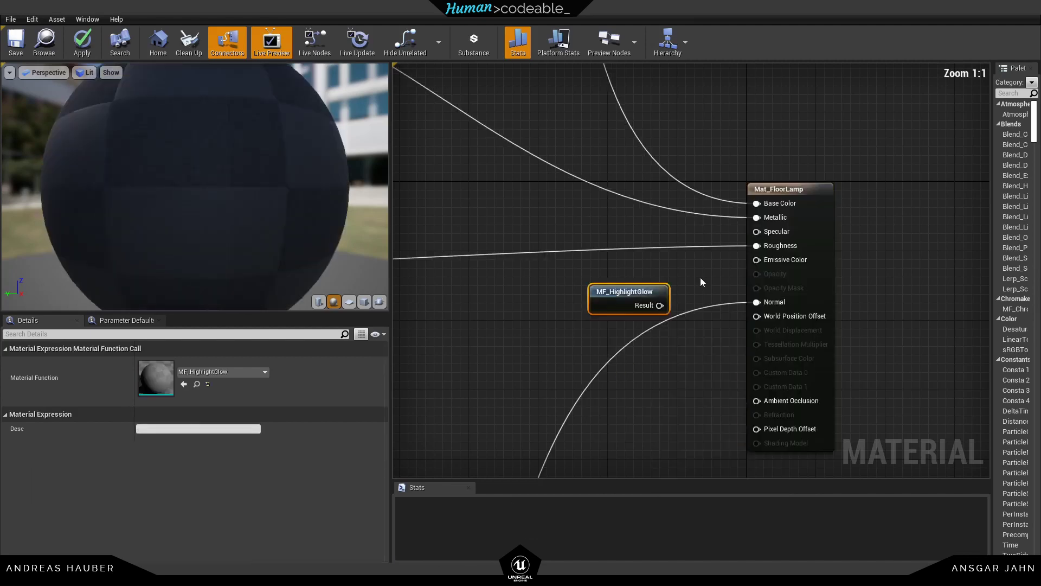
Step: Position MF_HighlightGlow near the output node and connect its Result directly to Emissive Color
{"action": "left_click_drag", "start_coordinate": [625, 295], "coordinate": [665, 271]}
{"action": "right_click_drag", "start_coordinate": [710, 256], "coordinate": [622, 279]}
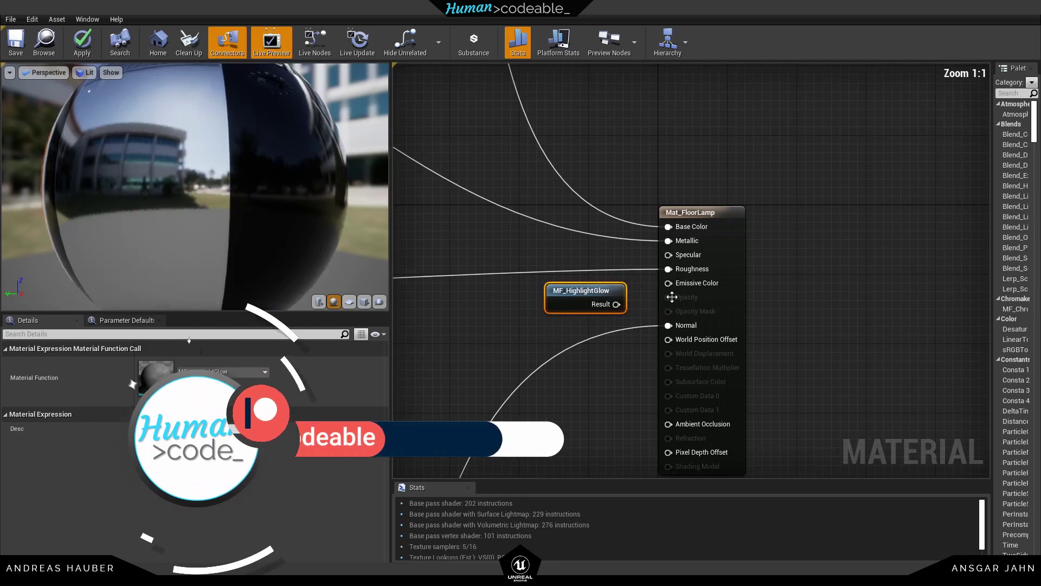
{"action": "left_click_drag", "start_coordinate": [617, 305], "coordinate": [675, 290]}
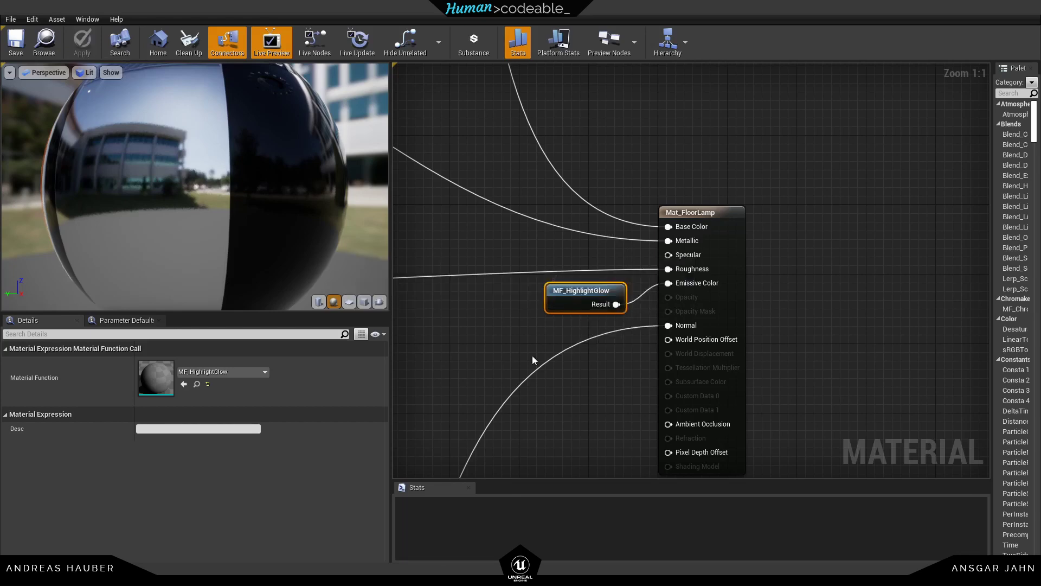
Step: Move MF_HighlightGlow farther from the output node to make room and create an Add node from its Result output
{"action": "right_click_drag", "start_coordinate": [599, 332], "coordinate": [658, 263]}
{"action": "left_click_drag", "start_coordinate": [658, 262], "coordinate": [539, 325]}
{"action": "scroll", "coordinate": [542, 308], "scroll_direction": "down", "scroll_amount": 4}
{"action": "right_click_drag", "start_coordinate": [543, 308], "coordinate": [681, 167]}
{"action": "scroll", "coordinate": [495, 383], "scroll_direction": "up", "scroll_amount": 5}
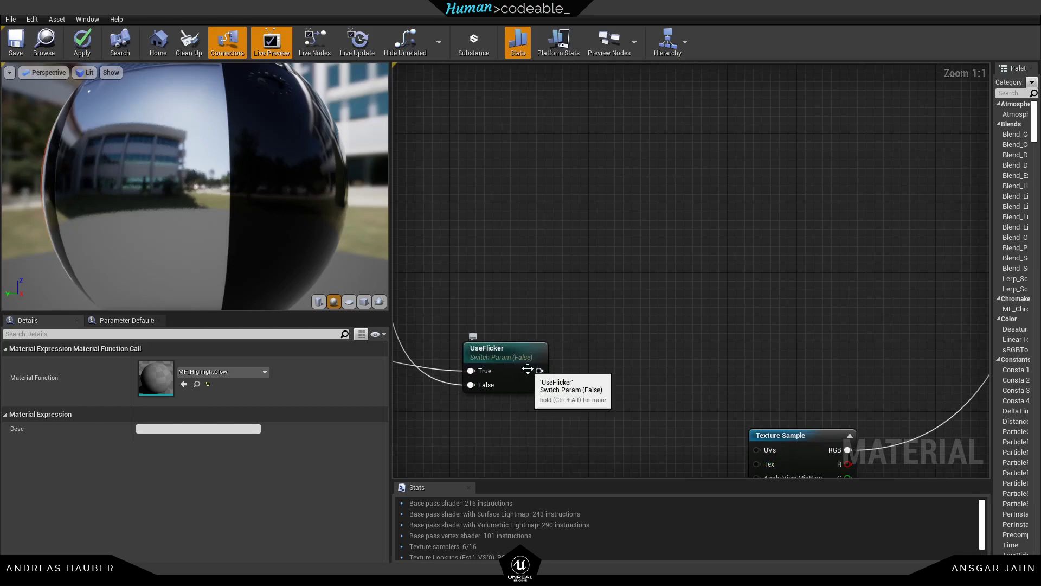
{"action": "scroll", "coordinate": [637, 323], "scroll_direction": "down", "scroll_amount": 3}
{"action": "right_click_drag", "start_coordinate": [637, 322], "coordinate": [561, 322]}
{"action": "left_click_drag", "start_coordinate": [705, 111], "coordinate": [589, 195]}
{"action": "scroll", "coordinate": [565, 193], "scroll_direction": "up", "scroll_amount": 3}
{"action": "left_click", "coordinate": [564, 193]}
{"action": "type", "text": "add"}
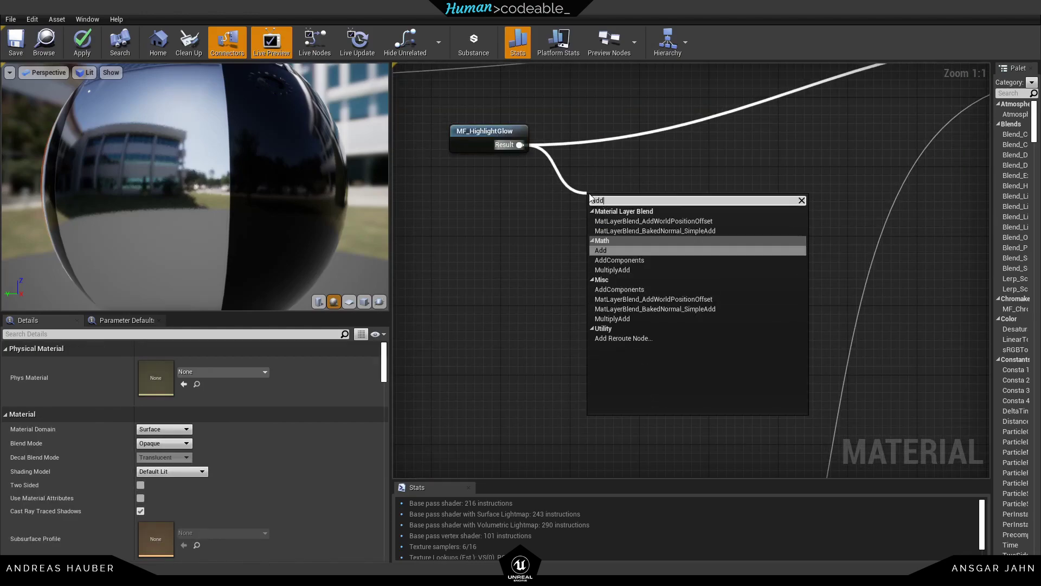
{"action": "left_click", "coordinate": [601, 250]}
Step: Connect the UseFlicker output to the Add node's B input and the Add result to Mat_FloorLamp's Emissive Color
{"action": "scroll", "coordinate": [500, 284], "scroll_direction": "down", "scroll_amount": 2}
{"action": "right_click_drag", "start_coordinate": [500, 283], "coordinate": [661, 344]}
{"action": "left_click_drag", "start_coordinate": [623, 423], "coordinate": [829, 218]}
{"action": "right_click_drag", "start_coordinate": [829, 218], "coordinate": [577, 305]}
{"action": "left_click_drag", "start_coordinate": [507, 291], "coordinate": [854, 168]}
{"action": "right_click_drag", "start_coordinate": [627, 209], "coordinate": [690, 208]}
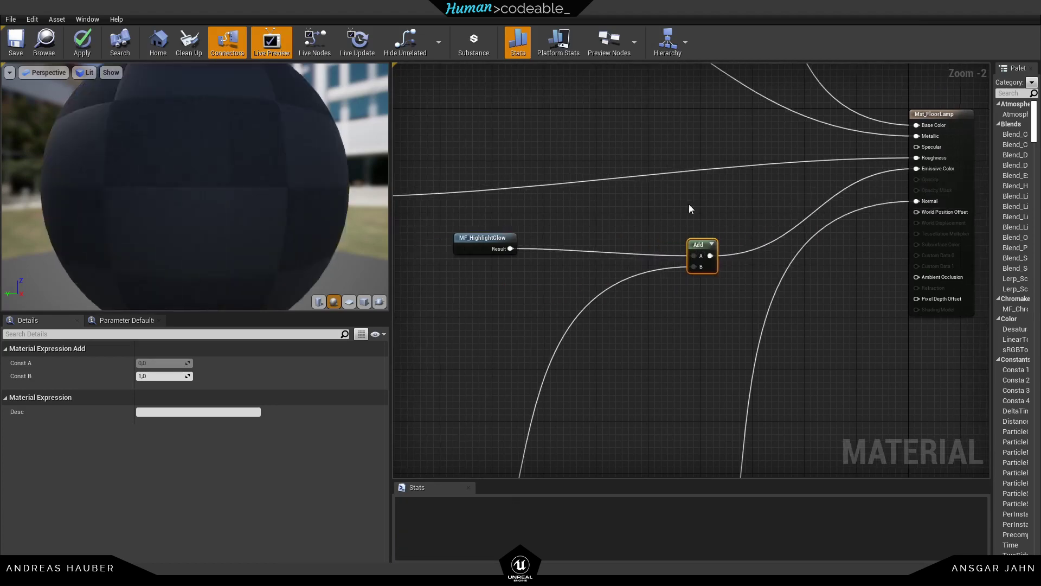
Step: Move MF_HighlightGlow close to the Add node and review the combined emissive network back to UseFlicker
{"action": "left_click_drag", "start_coordinate": [463, 246], "coordinate": [608, 233]}
{"action": "right_click_drag", "start_coordinate": [692, 208], "coordinate": [532, 229]}
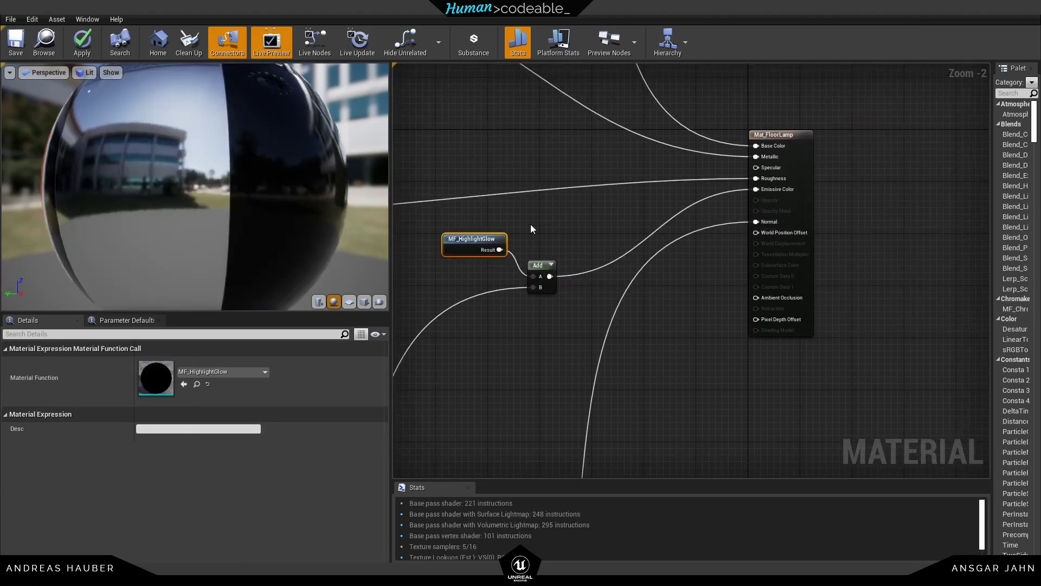
{"action": "scroll", "coordinate": [470, 242], "scroll_direction": "up", "scroll_amount": 2}
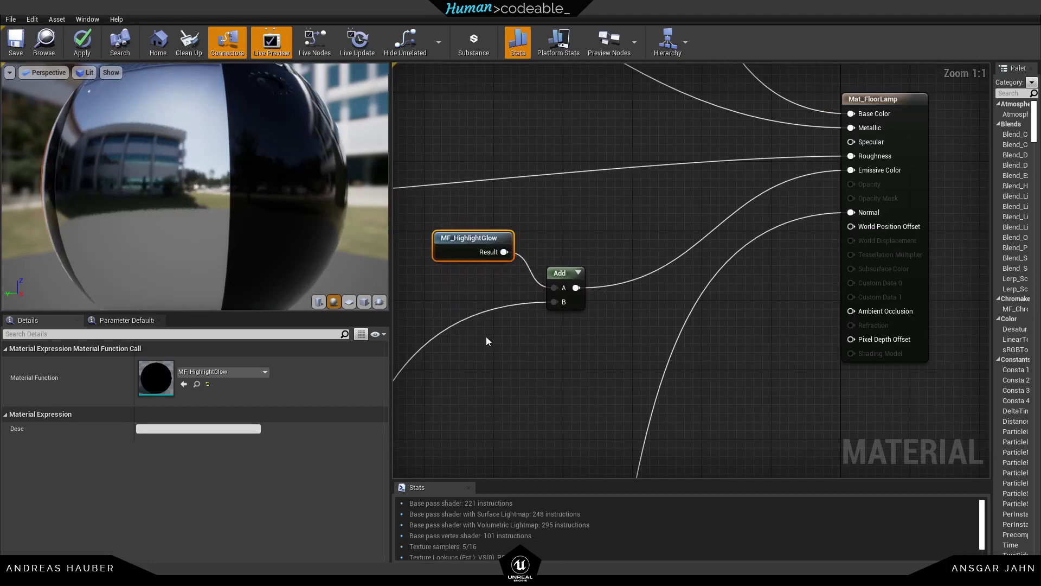
{"action": "scroll", "coordinate": [486, 342], "scroll_direction": "down", "scroll_amount": 3}
{"action": "right_click_drag", "start_coordinate": [486, 341], "coordinate": [566, 323]}
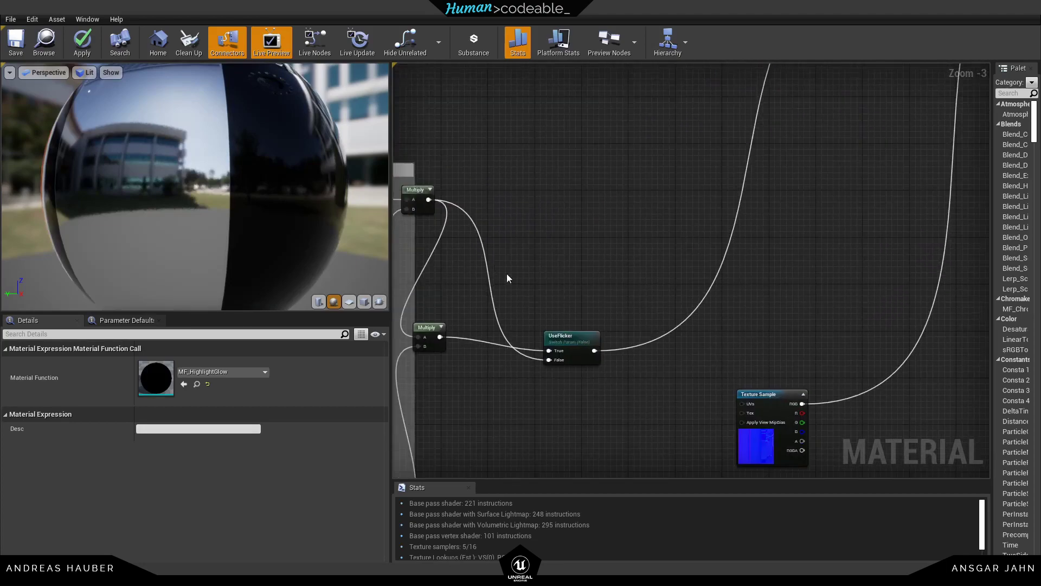
{"action": "scroll", "coordinate": [508, 278], "scroll_direction": "down", "scroll_amount": 2}
{"action": "scroll", "coordinate": [623, 296], "scroll_direction": "down", "scroll_amount": 1}
{"action": "scroll", "coordinate": [618, 301], "scroll_direction": "up", "scroll_amount": 6}
{"action": "right_click_drag", "start_coordinate": [609, 289], "coordinate": [497, 321]}
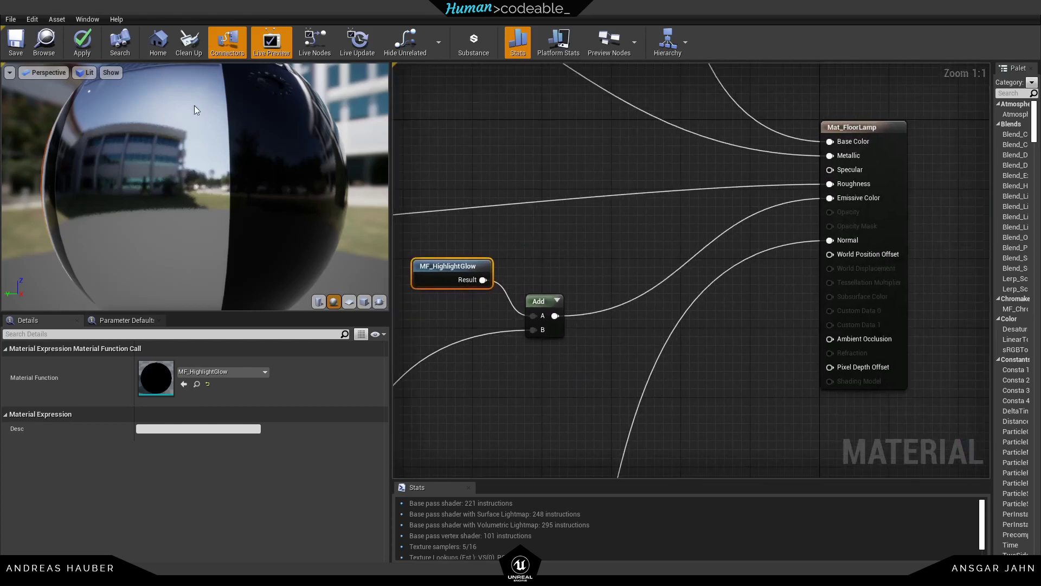
Step: Apply the Mat_FloorLamp changes and close the material editors to return to the level
{"action": "left_click", "coordinate": [76, 48]}
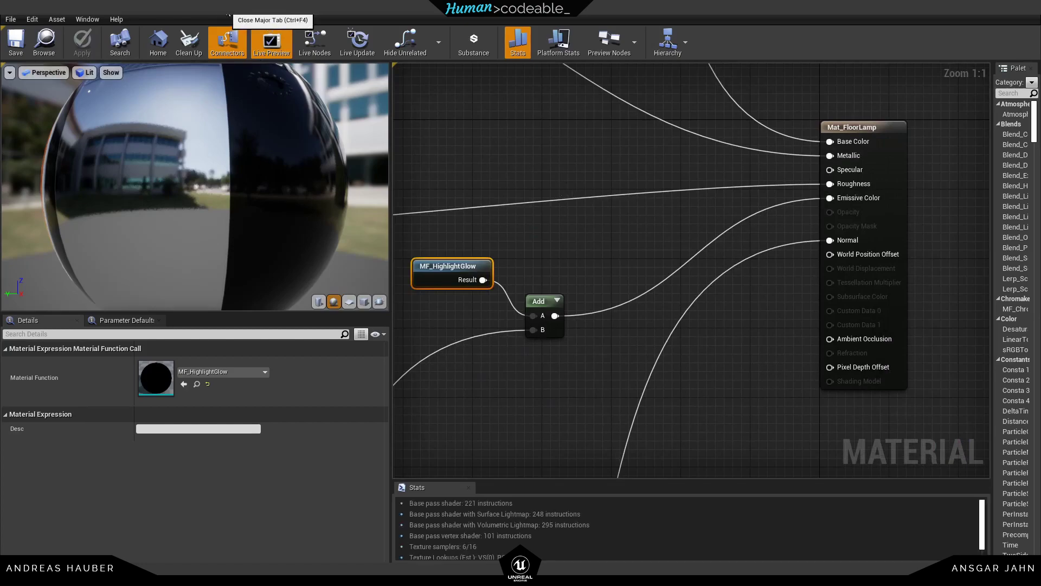
{"action": "left_click", "coordinate": [226, 14]}
{"action": "left_click_drag", "start_coordinate": [91, 13], "coordinate": [200, 66]}
{"action": "left_click", "coordinate": [114, 13]}
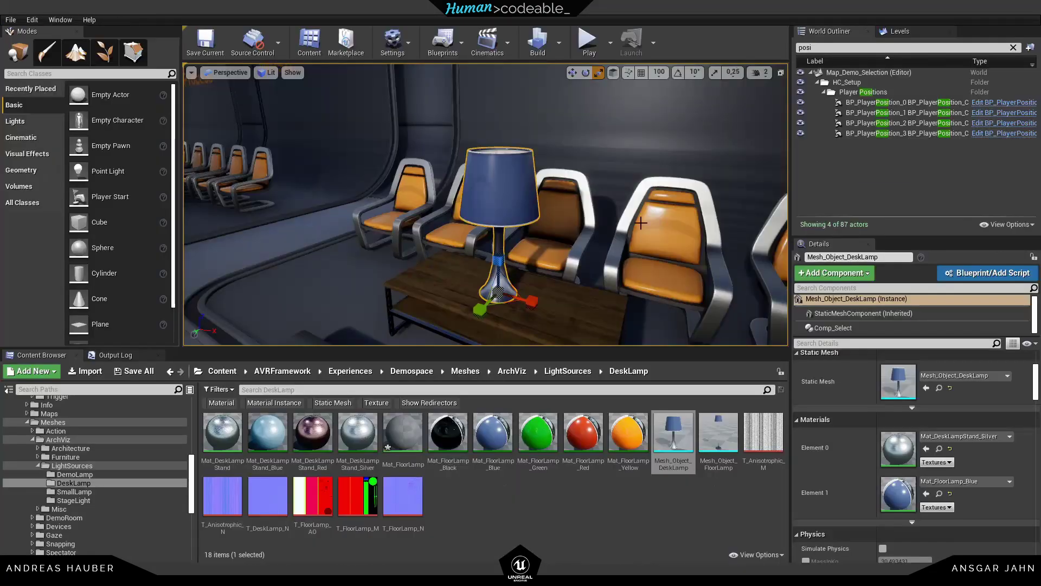
Step: Play-test the level, walk up to the desk lamp in the Material area, check its lampshade highlight, and stop the preview
{"action": "left_click", "coordinate": [584, 44]}
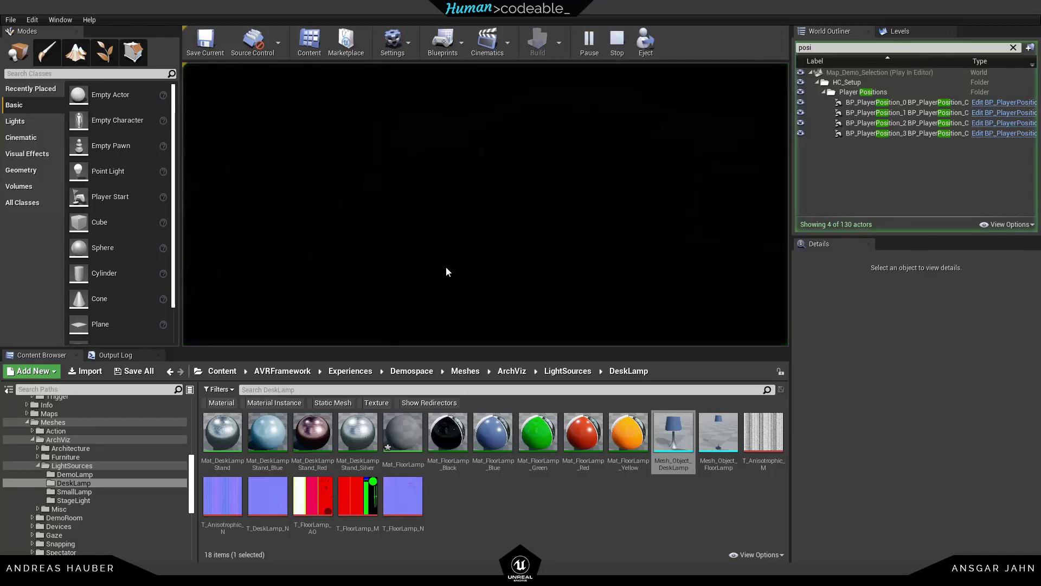
{"action": "key", "text": "w"}
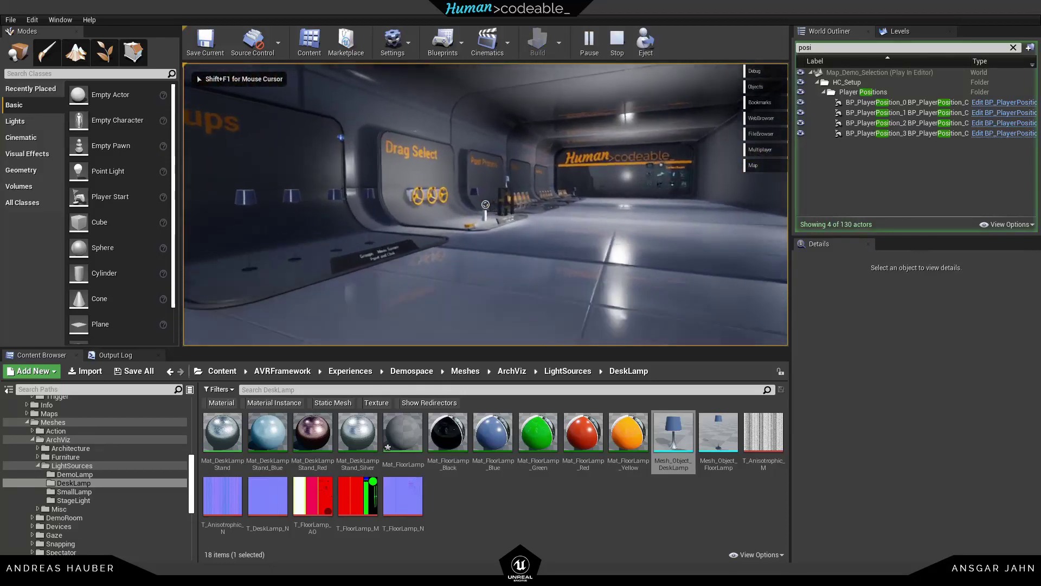
{"action": "key", "text": "w"}
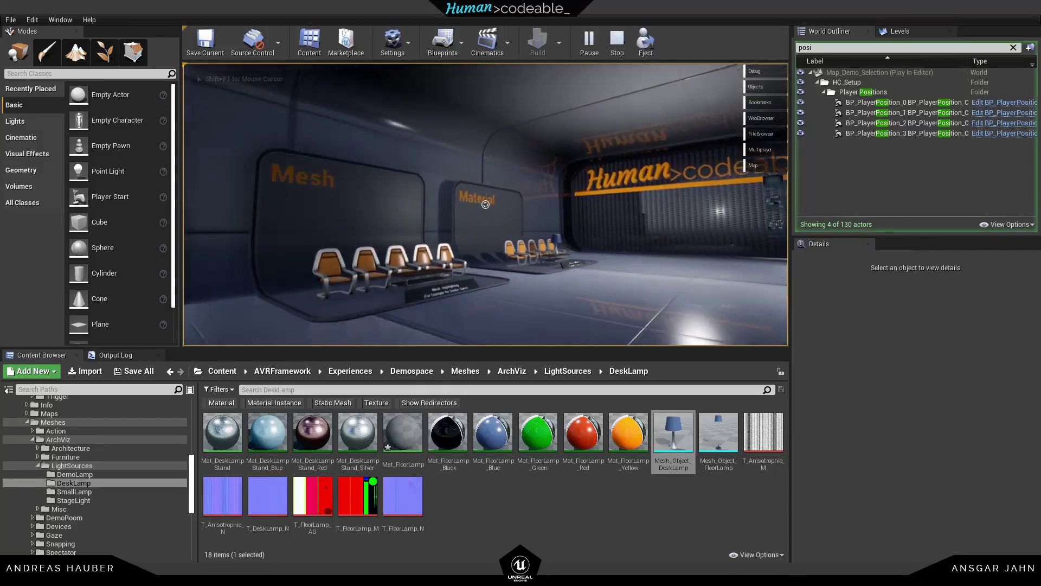
{"action": "key", "text": "w"}
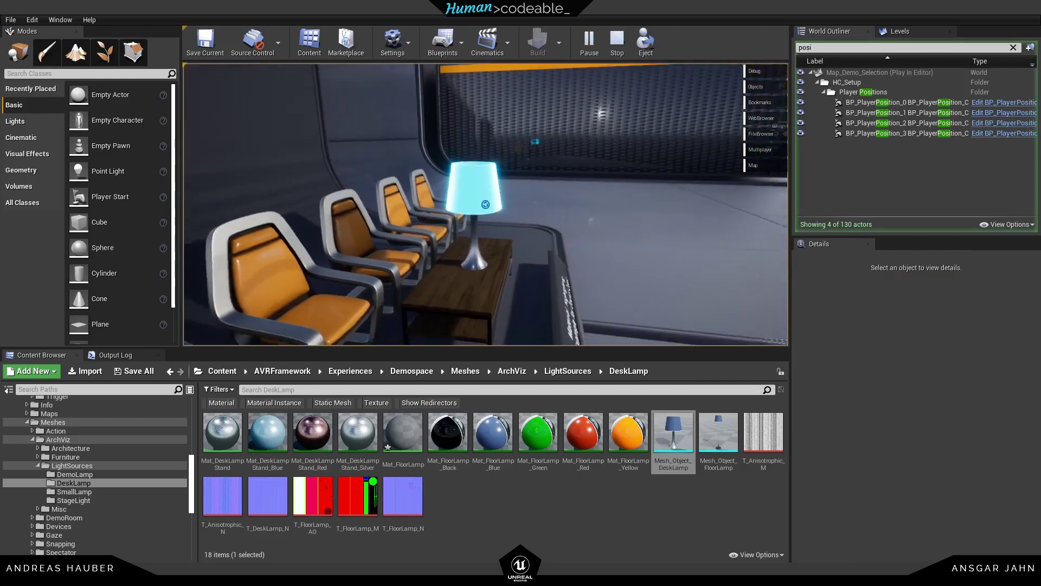
{"action": "key", "text": "w"}
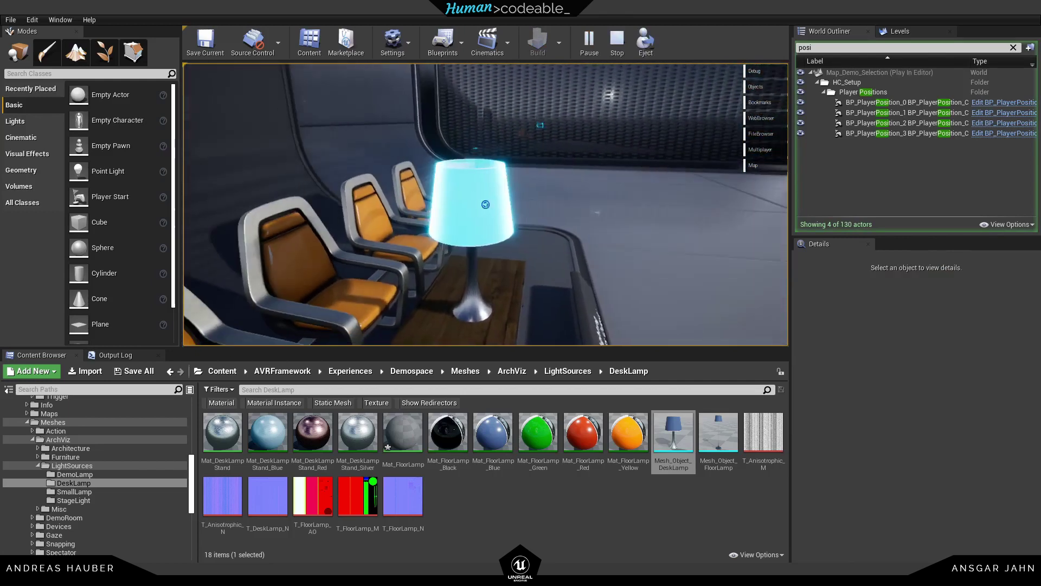
{"action": "key", "text": "w"}
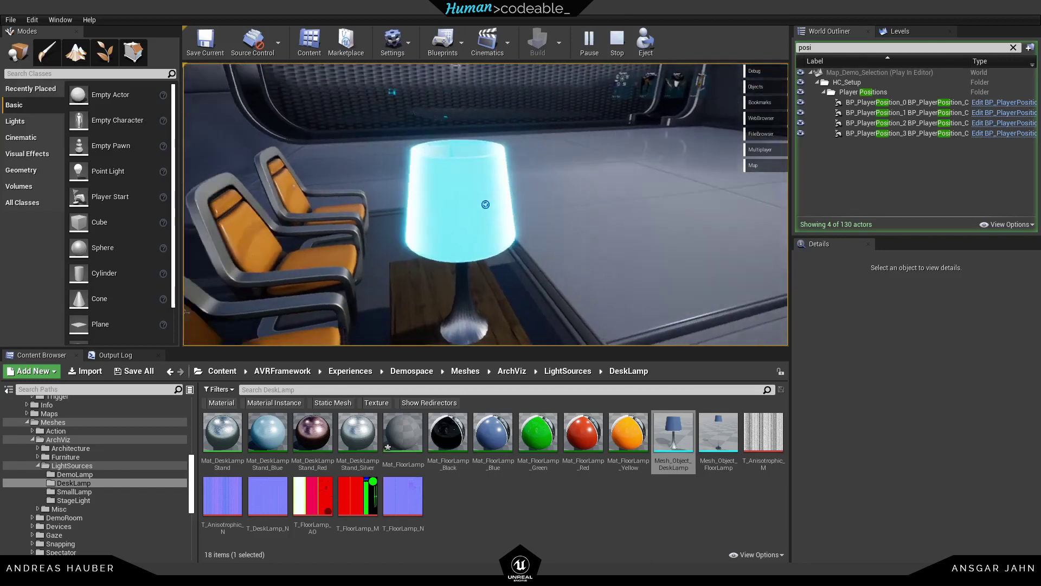
{"action": "key", "text": "w"}
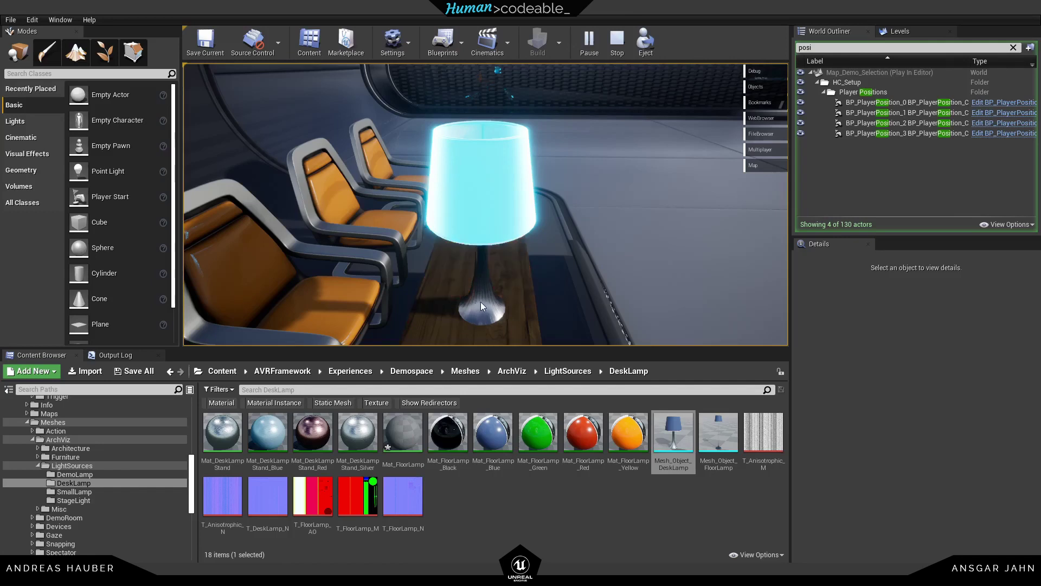
{"action": "key", "text": "Escape"}
Step: Open the desk lamp's Element 0 material, Mat_DeskLampStand_Silver, and its parent material, Mat_DeskLampStand
{"action": "left_click", "coordinate": [486, 166]}
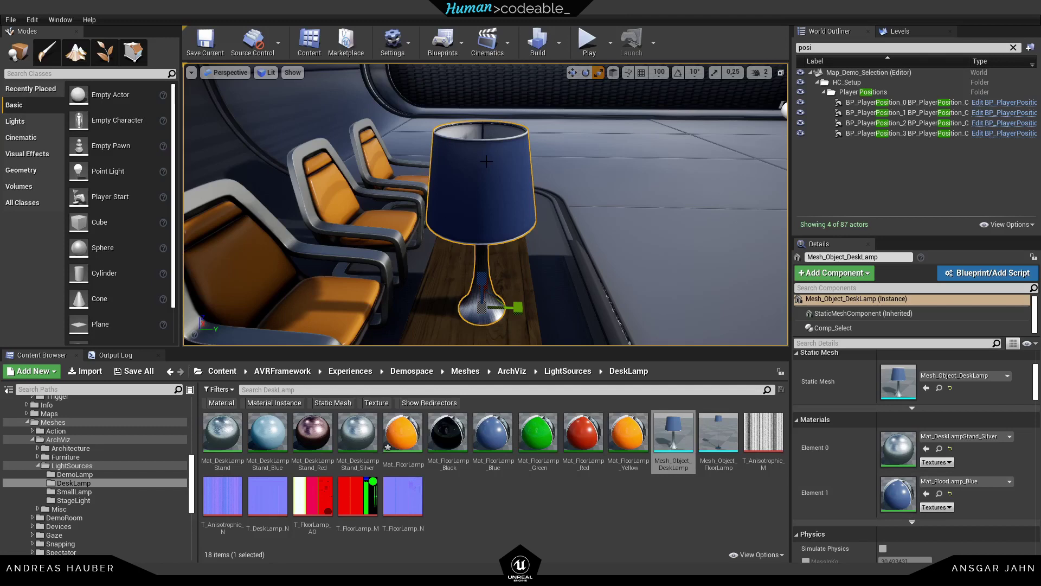
{"action": "double_click", "coordinate": [908, 455]}
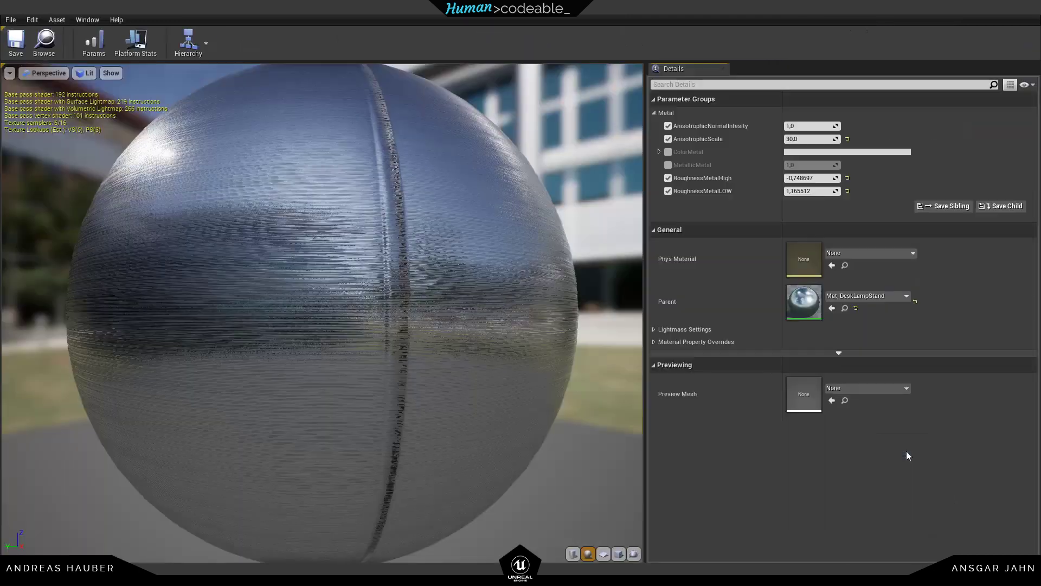
{"action": "double_click", "coordinate": [806, 302]}
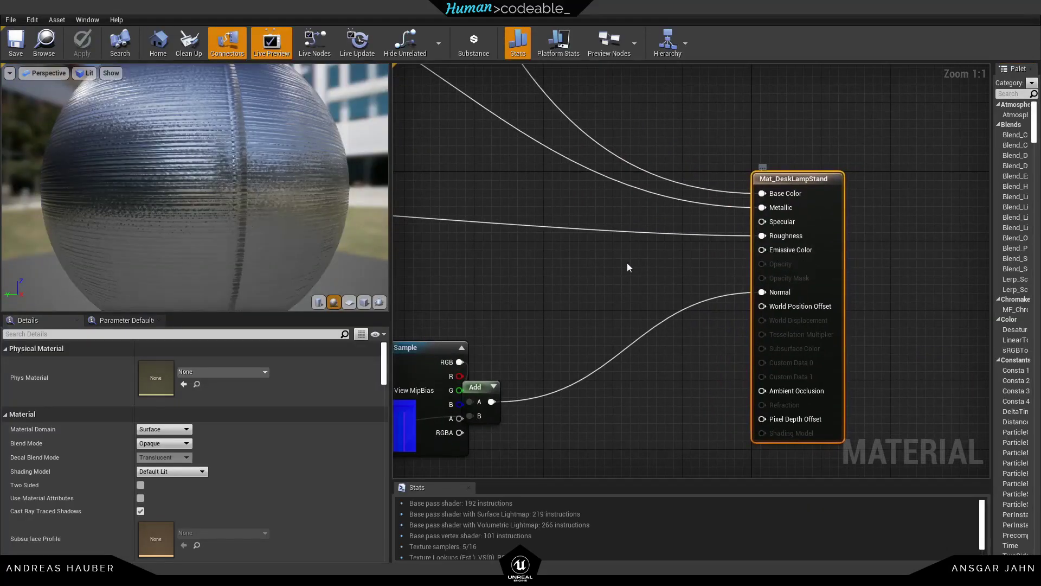
Step: Feed Mat_DeskLampStand's Emissive Color from a new MF_HighlightGlow node and apply the change
{"action": "right_click", "coordinate": [618, 286]}
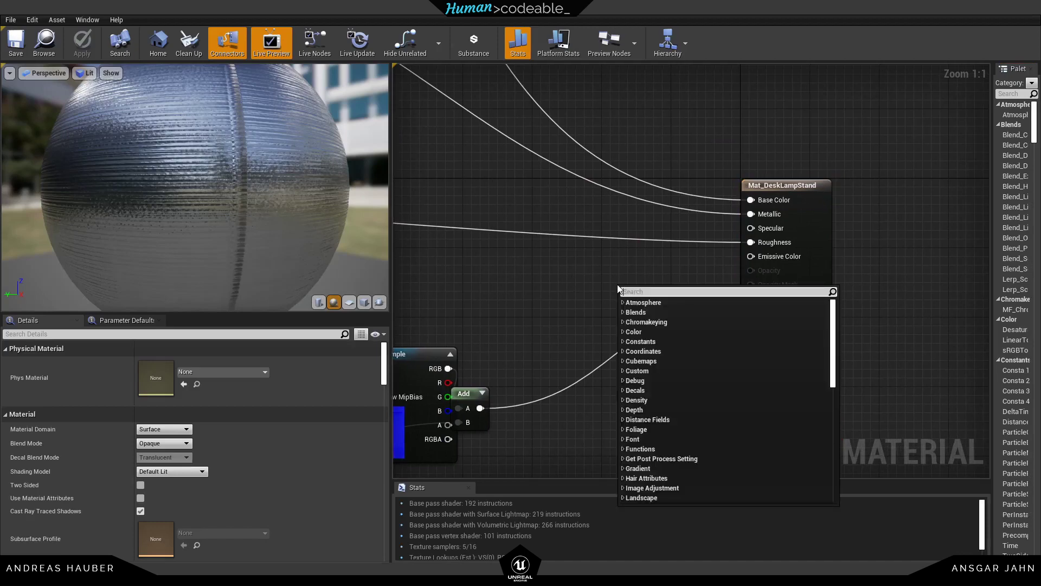
{"action": "type", "text": "high"}
{"action": "left_click", "coordinate": [655, 372]}
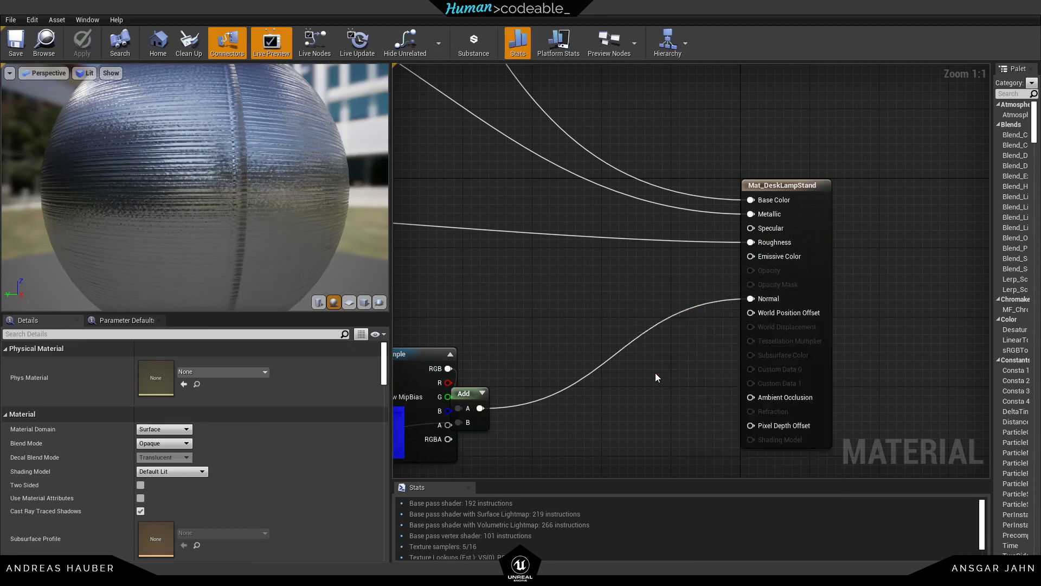
{"action": "left_click_drag", "start_coordinate": [689, 305], "coordinate": [764, 259]}
{"action": "left_click_drag", "start_coordinate": [651, 292], "coordinate": [665, 265]}
{"action": "left_click", "coordinate": [86, 46]}
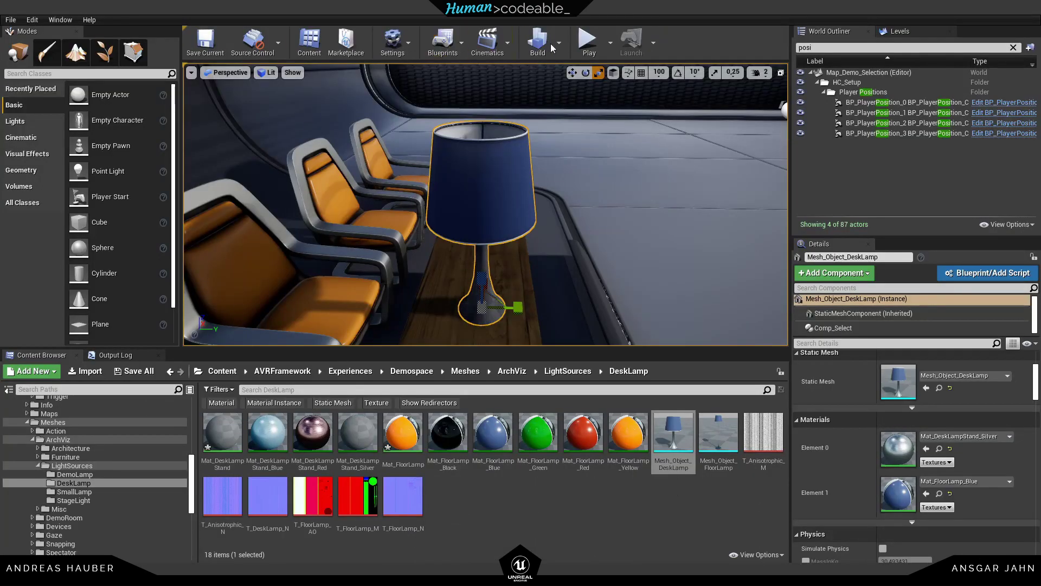
Step: Play-test the level, walk up to the desk lamp, check the highlight on its shade and stand, and stop the preview
{"action": "left_click", "coordinate": [588, 42]}
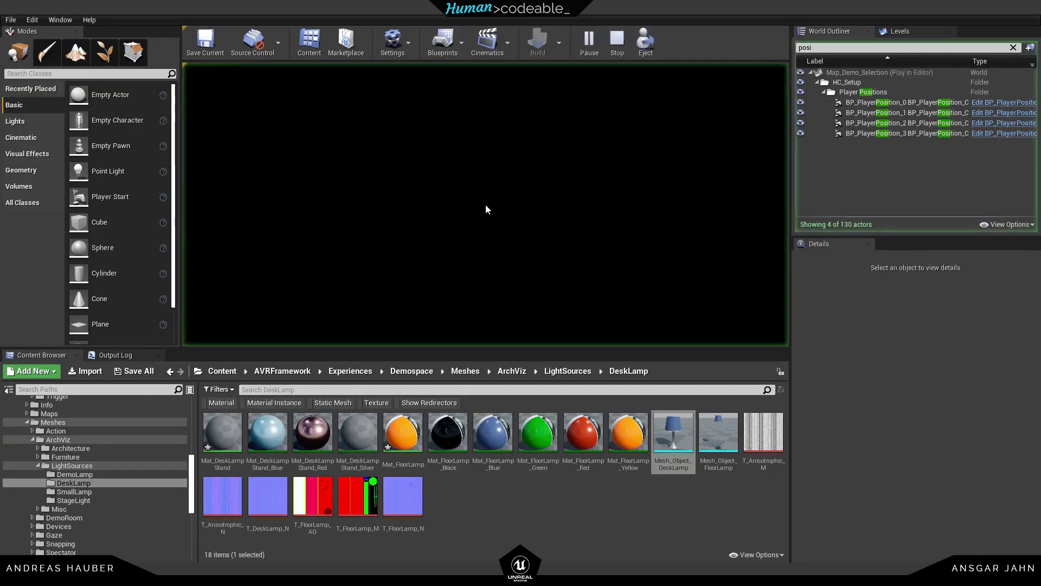
{"action": "left_click", "coordinate": [481, 159]}
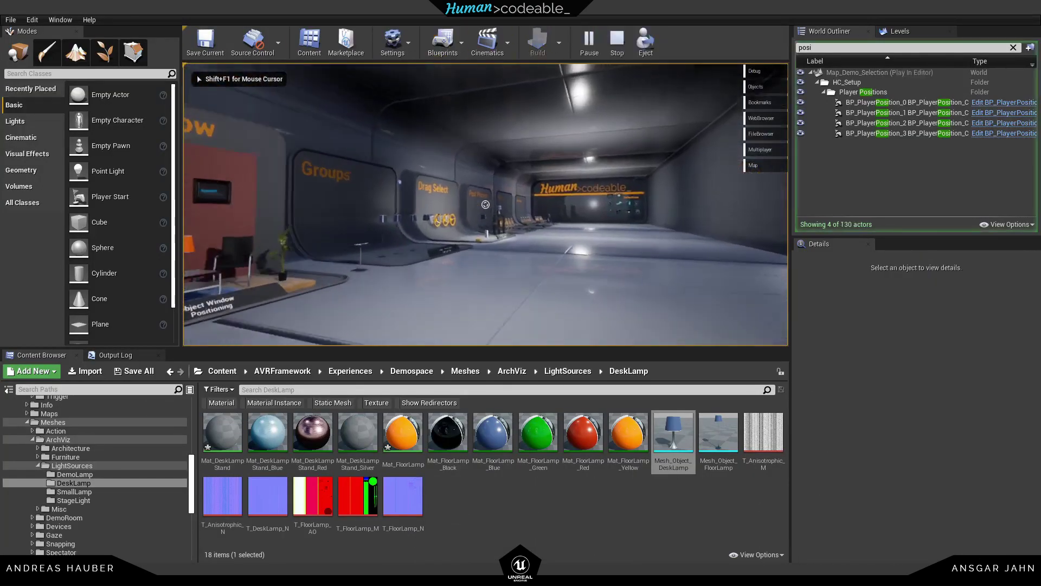
{"action": "key", "text": "w"}
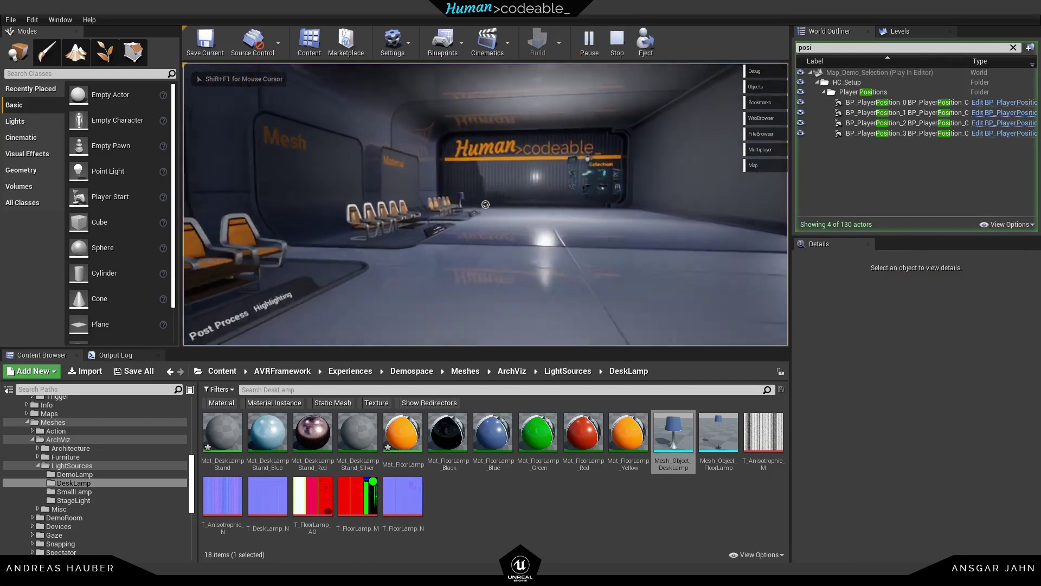
{"action": "key", "text": "w"}
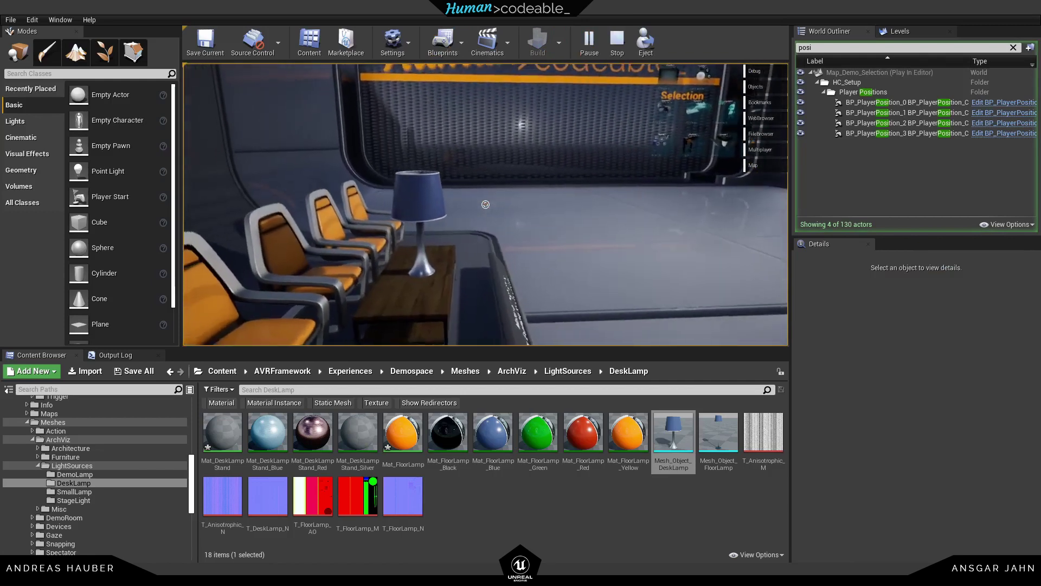
{"action": "key", "text": "w"}
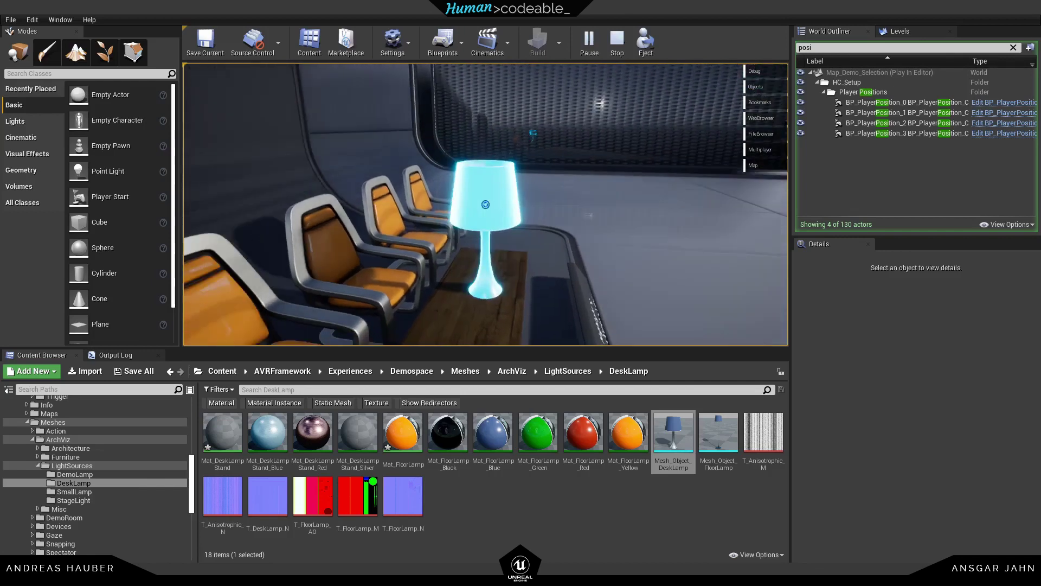
{"action": "key", "text": "w"}
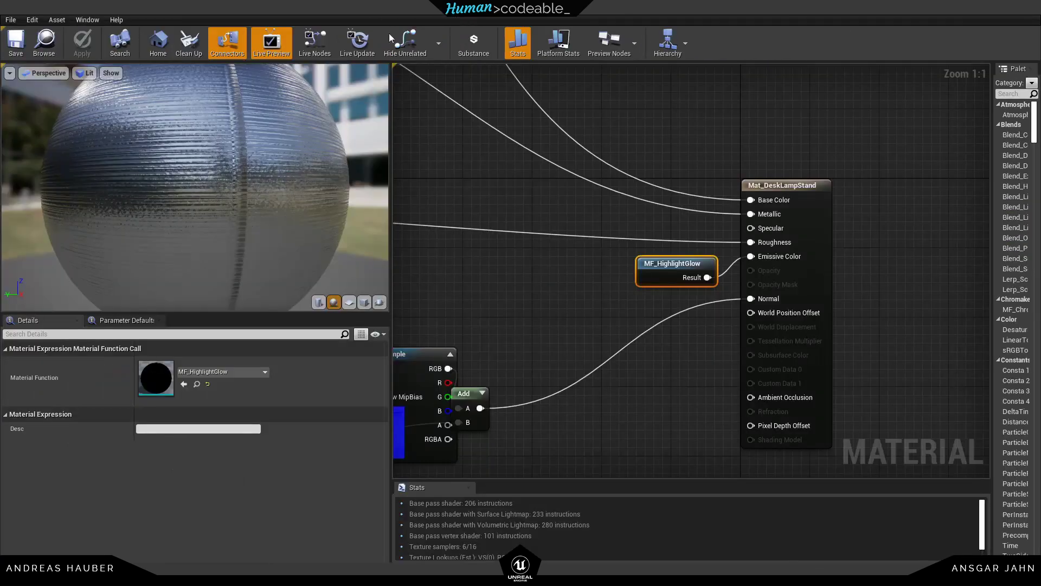
Step: Delete the MF_HighlightGlow node from the Mat_DeskLampStand graph and apply the change
{"action": "key", "text": "Delete"}
{"action": "right_click_drag", "start_coordinate": [642, 272], "coordinate": [601, 266]}
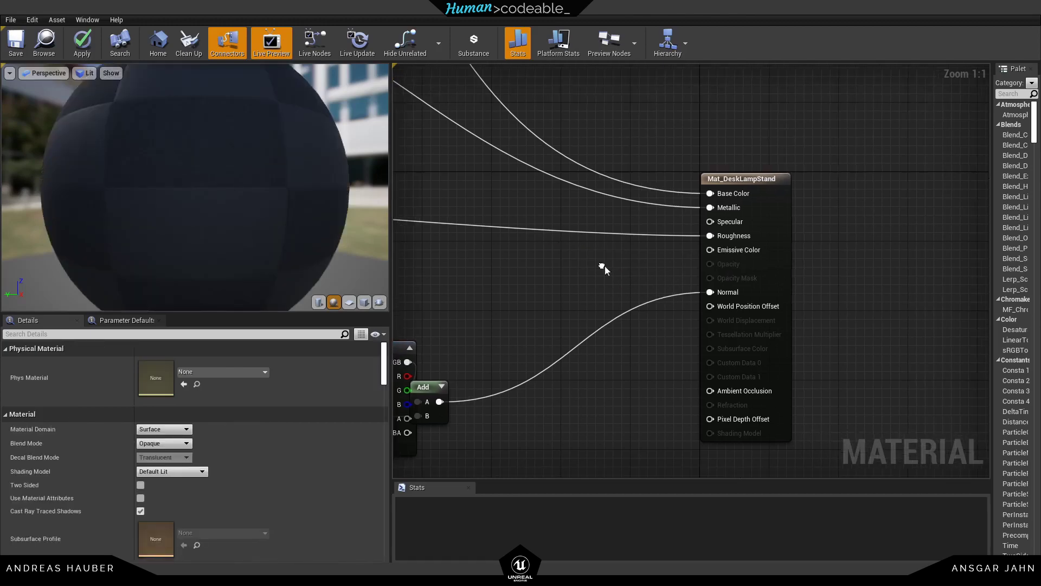
{"action": "left_click", "coordinate": [87, 49]}
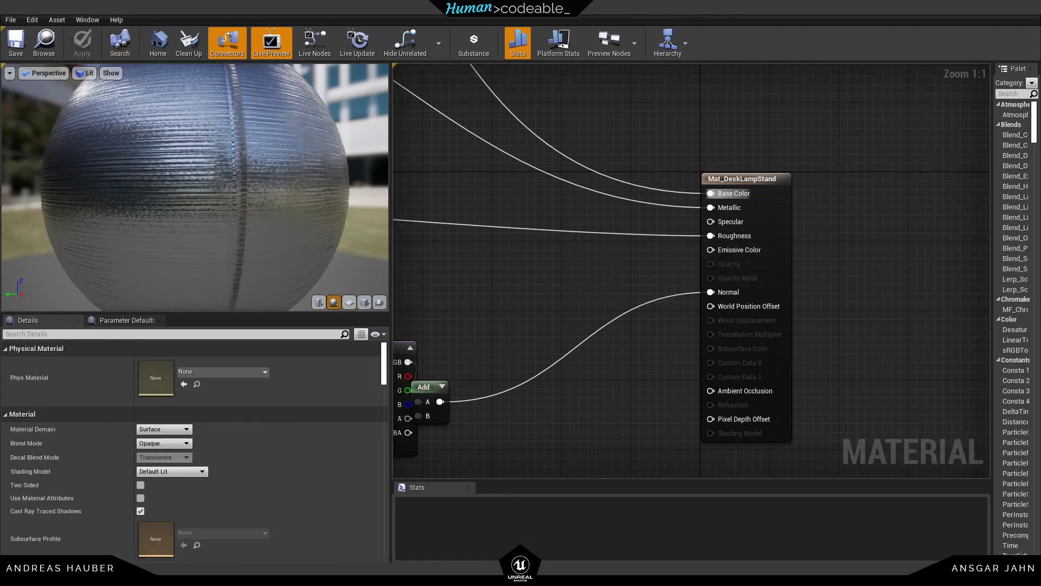
Step: Switch to the Mat_FloorLamp_Blue material instance and examine its parent material and Glow parameter group
{"action": "left_click", "coordinate": [294, 15]}
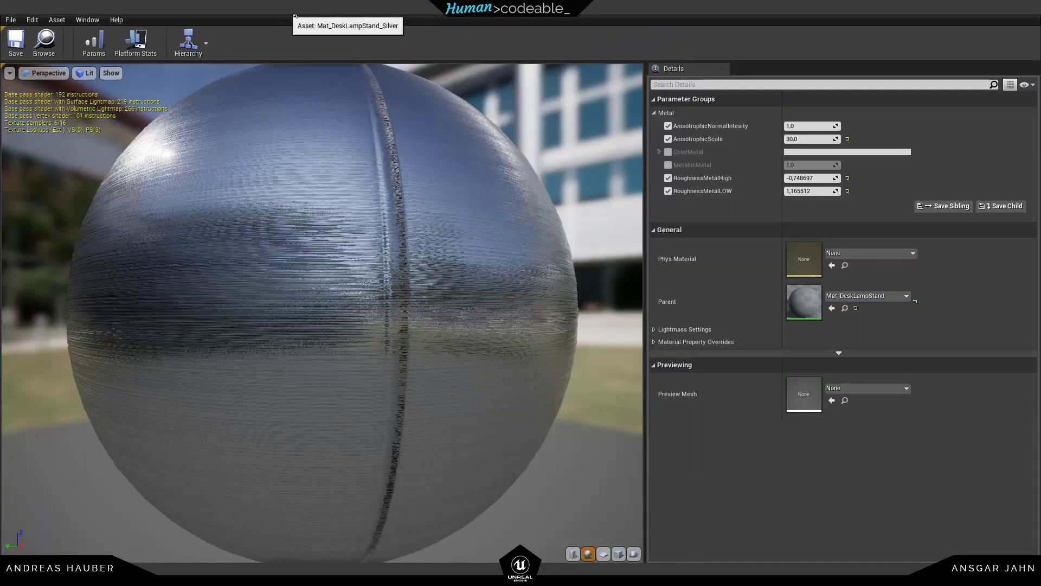
{"action": "left_click", "coordinate": [328, 15]}
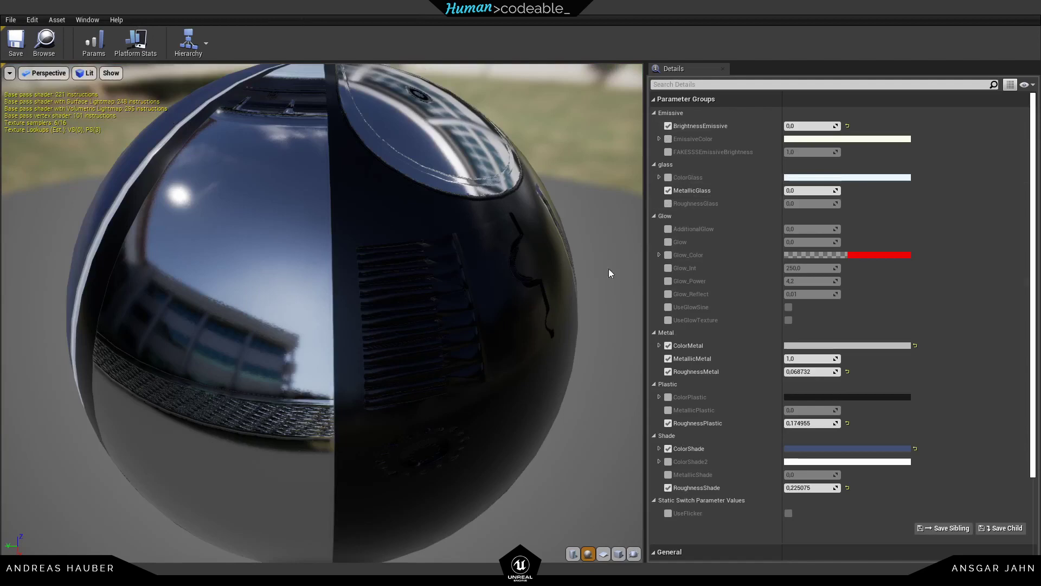
{"action": "left_click_drag", "start_coordinate": [570, 168], "coordinate": [607, 187]}
{"action": "scroll", "coordinate": [857, 461], "scroll_direction": "down", "scroll_amount": 5}
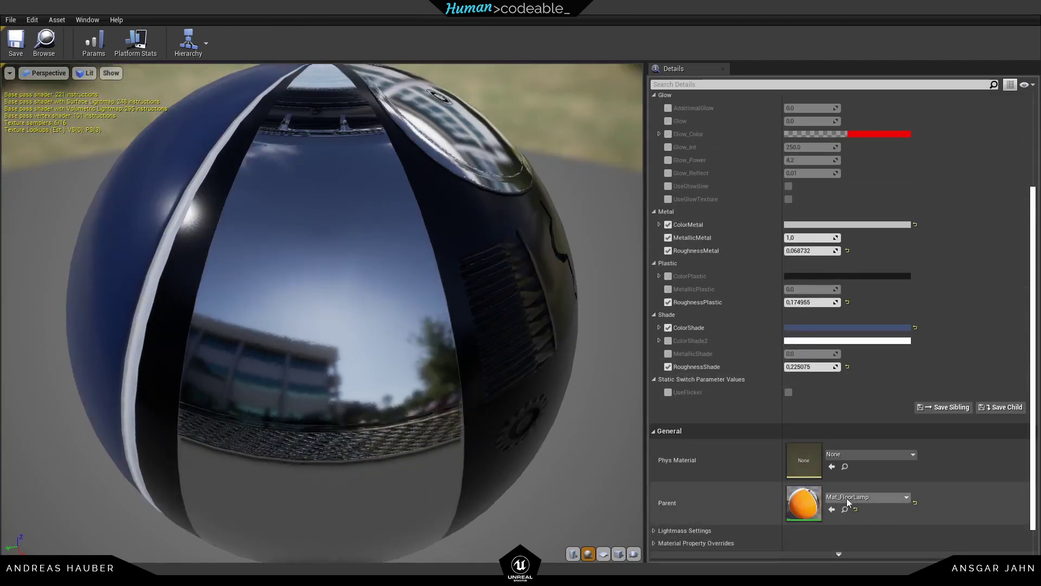
{"action": "scroll", "coordinate": [844, 504], "scroll_direction": "up", "scroll_amount": 5}
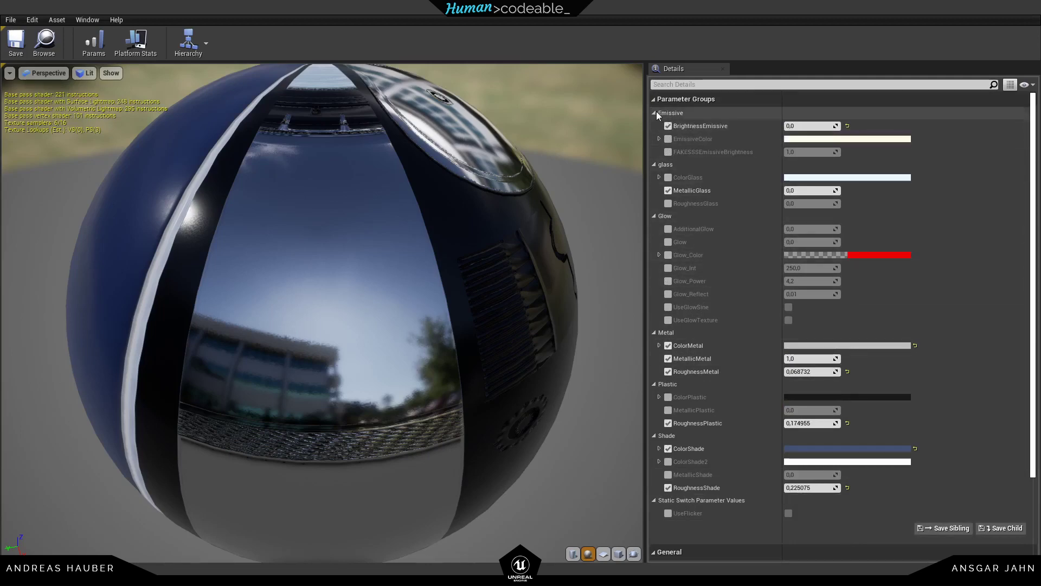
{"action": "scroll", "coordinate": [705, 328], "scroll_direction": "down", "scroll_amount": 3}
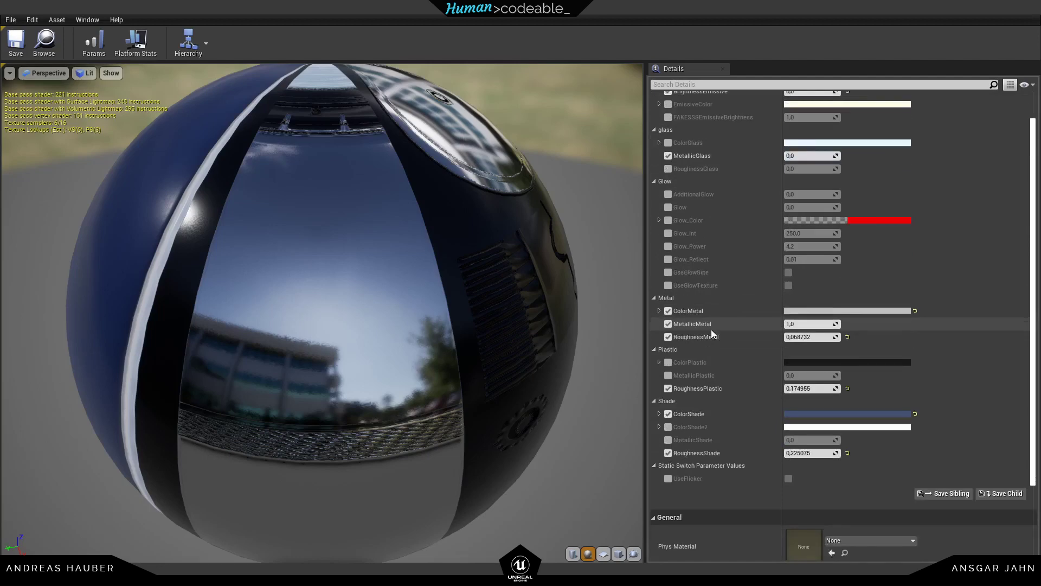
{"action": "scroll", "coordinate": [705, 461], "scroll_direction": "up", "scroll_amount": 3}
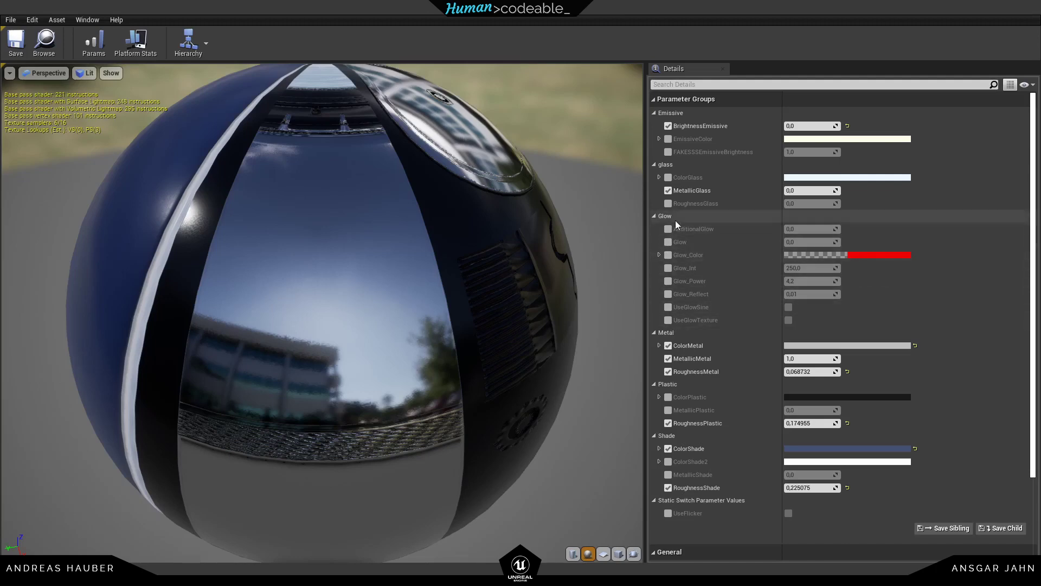
Step: Enable the Glow parameter override in Mat_FloorLamp_Blue and set it to 1
{"action": "left_click", "coordinate": [669, 242]}
{"action": "left_click_drag", "start_coordinate": [379, 217], "coordinate": [505, 259]}
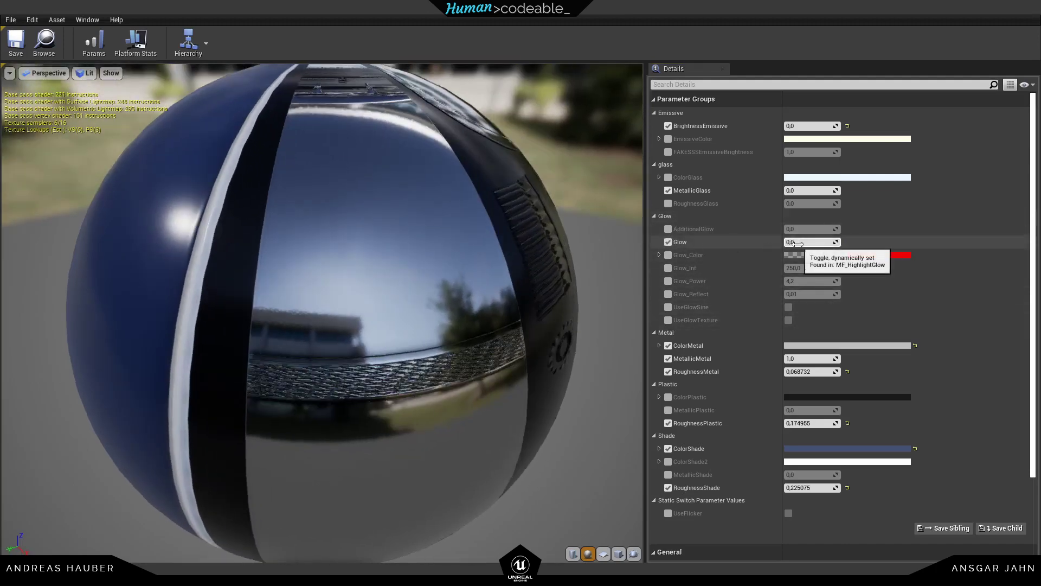
{"action": "left_click", "coordinate": [797, 243]}
{"action": "type", "text": "1"}
{"action": "key", "text": "Return"}
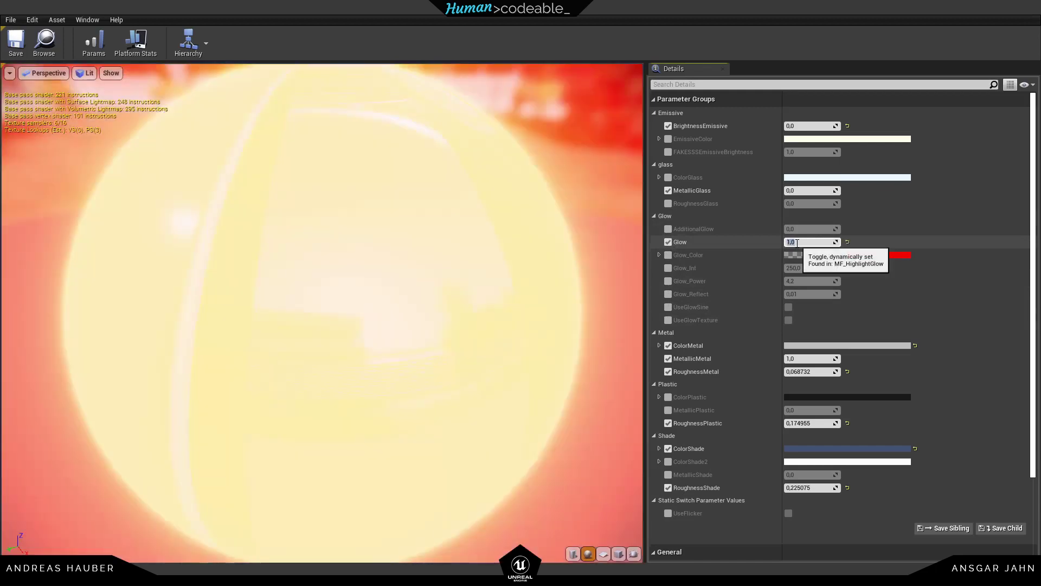
Step: Override Glow_Color with a bright cyan of about R 0, G 17.4, B 23 and accept the color
{"action": "scroll", "coordinate": [313, 239], "scroll_direction": "down", "scroll_amount": 5}
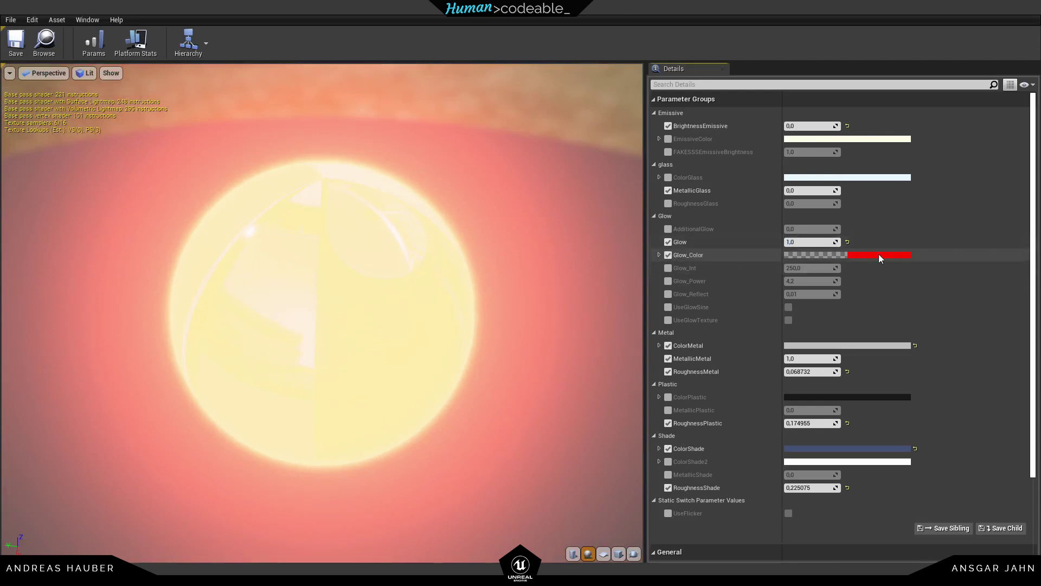
{"action": "left_click", "coordinate": [880, 259]}
{"action": "left_click_drag", "start_coordinate": [725, 309], "coordinate": [650, 326]}
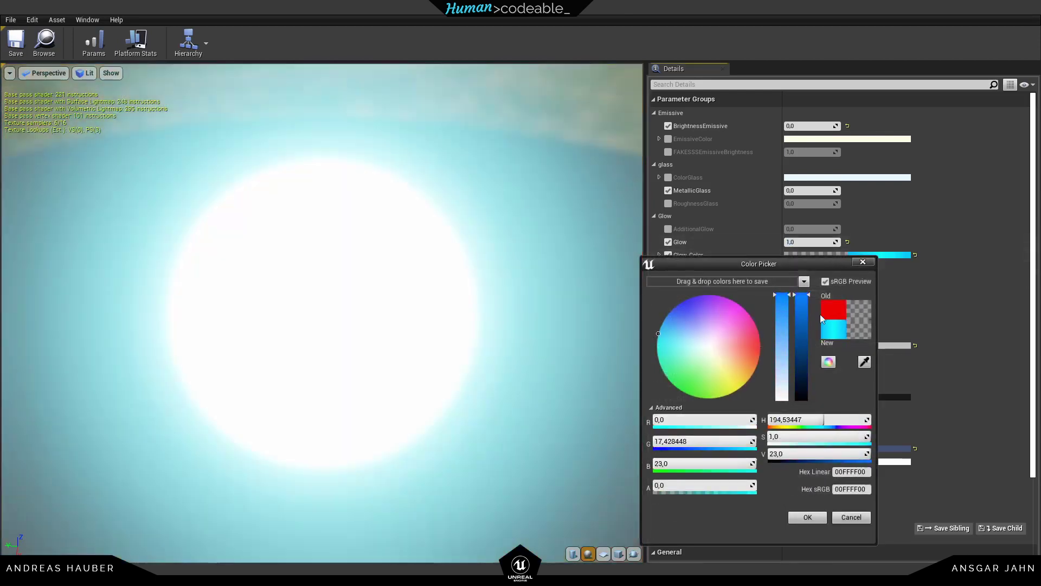
{"action": "left_click", "coordinate": [807, 517]}
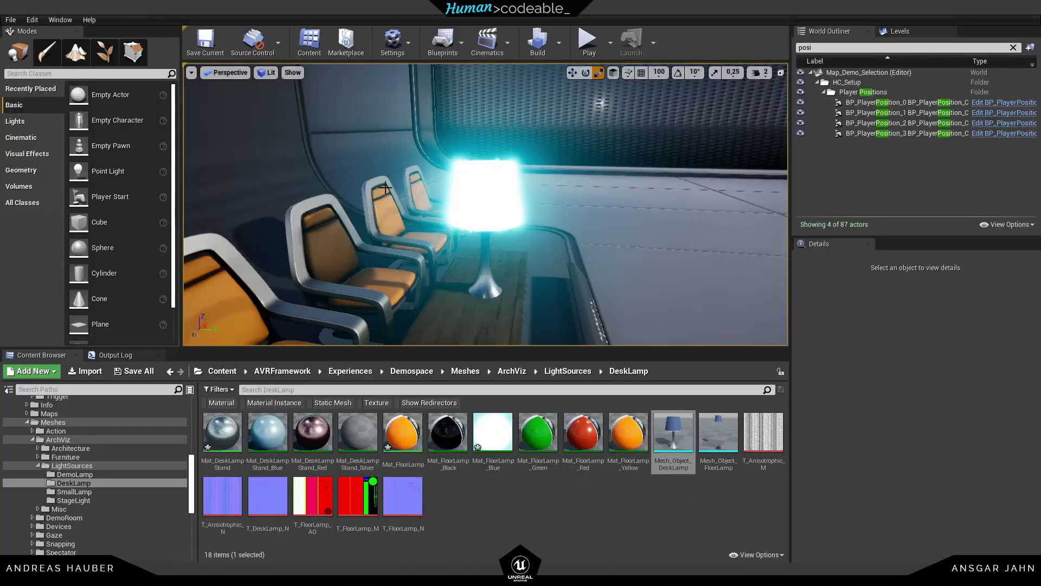
Step: Select the desk lamp in the level and bring up the highlight settings of its Comp_Select component
{"action": "left_click", "coordinate": [486, 217]}
{"action": "scroll", "coordinate": [917, 445], "scroll_direction": "down", "scroll_amount": 3}
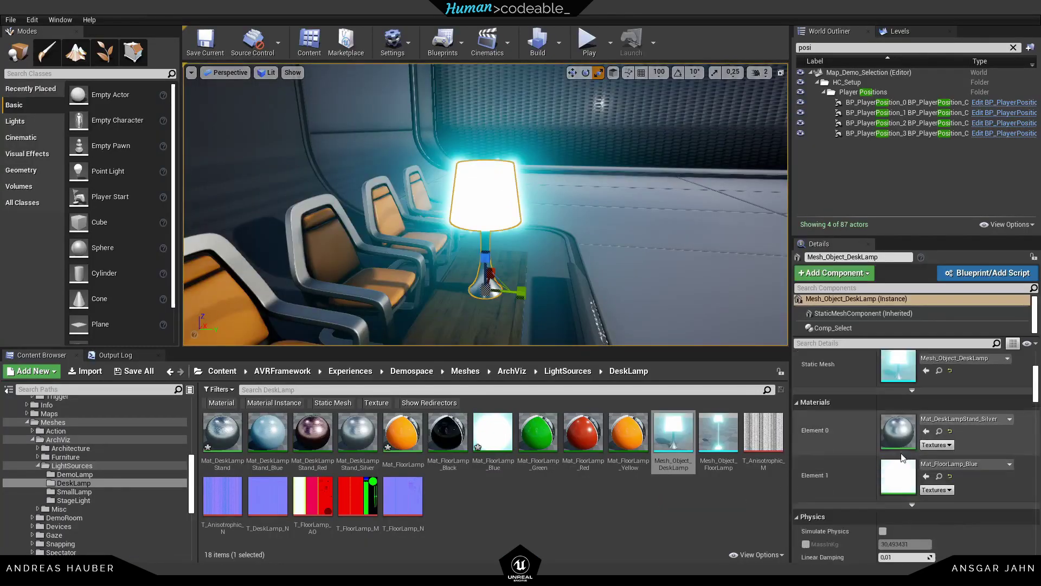
{"action": "left_click", "coordinate": [850, 330]}
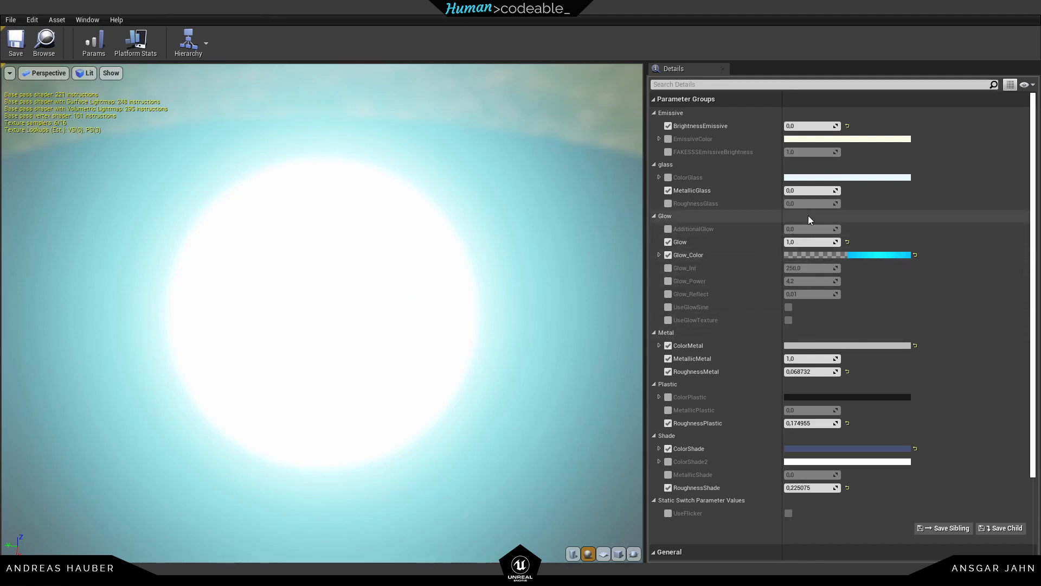
Step: Enable the Glow_Int override in Mat_FloorLamp_Blue and lower it to 0.48613
{"action": "left_click", "coordinate": [668, 268]}
{"action": "left_click_drag", "start_coordinate": [811, 268], "coordinate": [738, 268]}
{"action": "scroll", "coordinate": [337, 226], "scroll_direction": "up", "scroll_amount": 2}
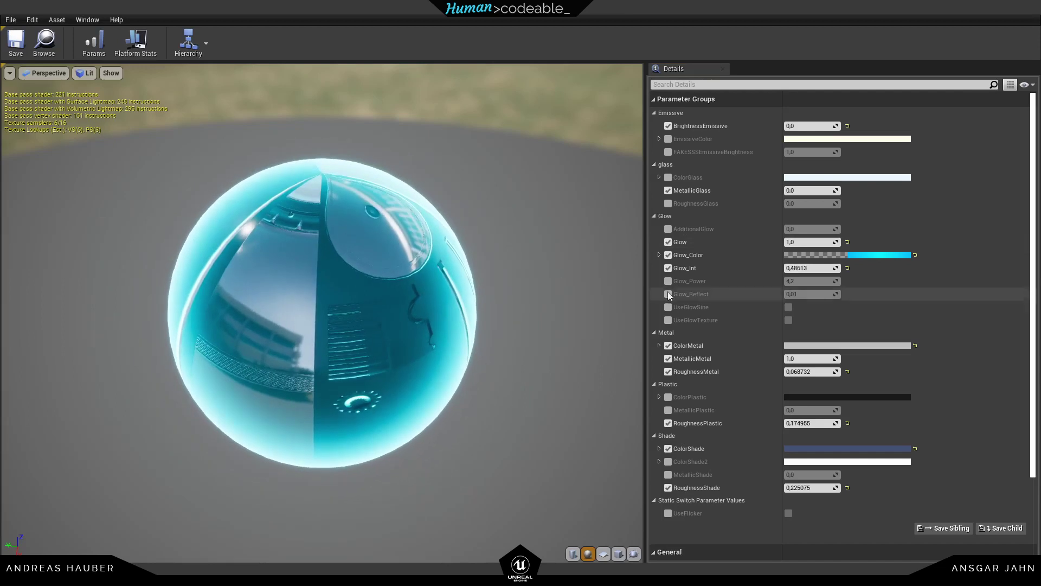
Step: Override UseGlowSine and switch it on for Mat_FloorLamp_Blue
{"action": "left_click", "coordinate": [669, 307]}
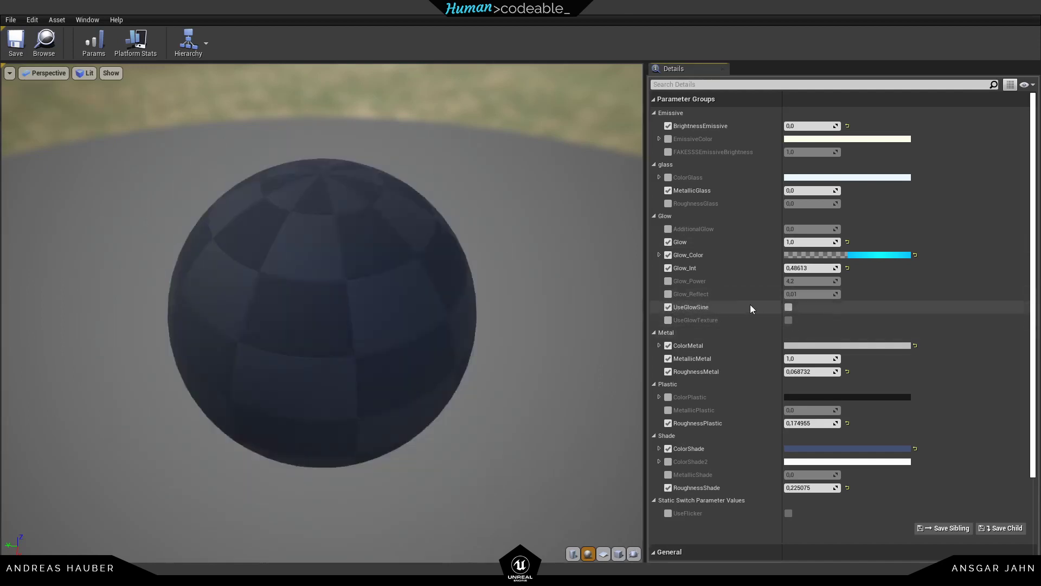
{"action": "left_click", "coordinate": [789, 307]}
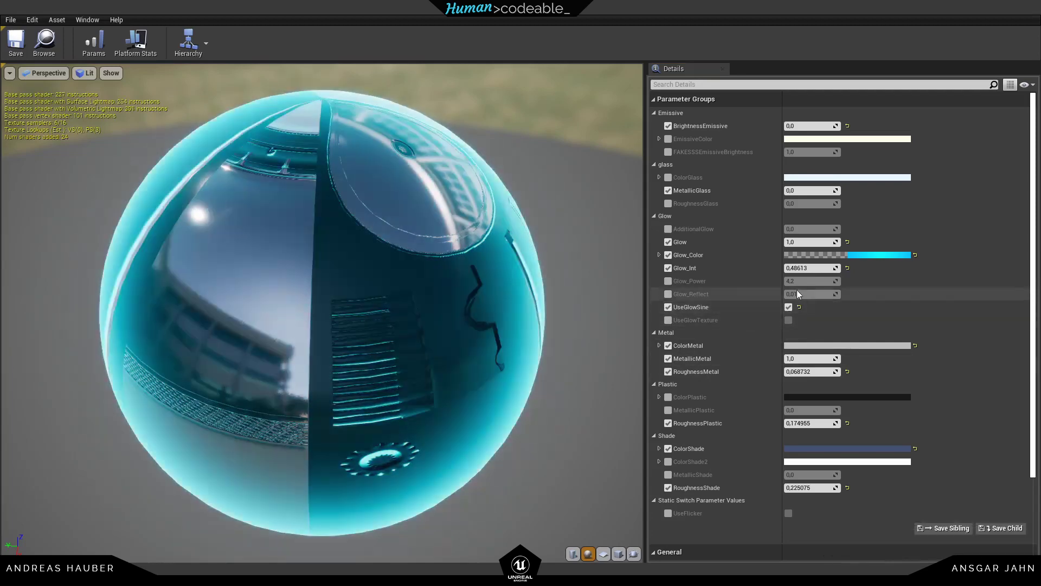
{"action": "right_click_drag", "start_coordinate": [441, 278], "coordinate": [441, 318]}
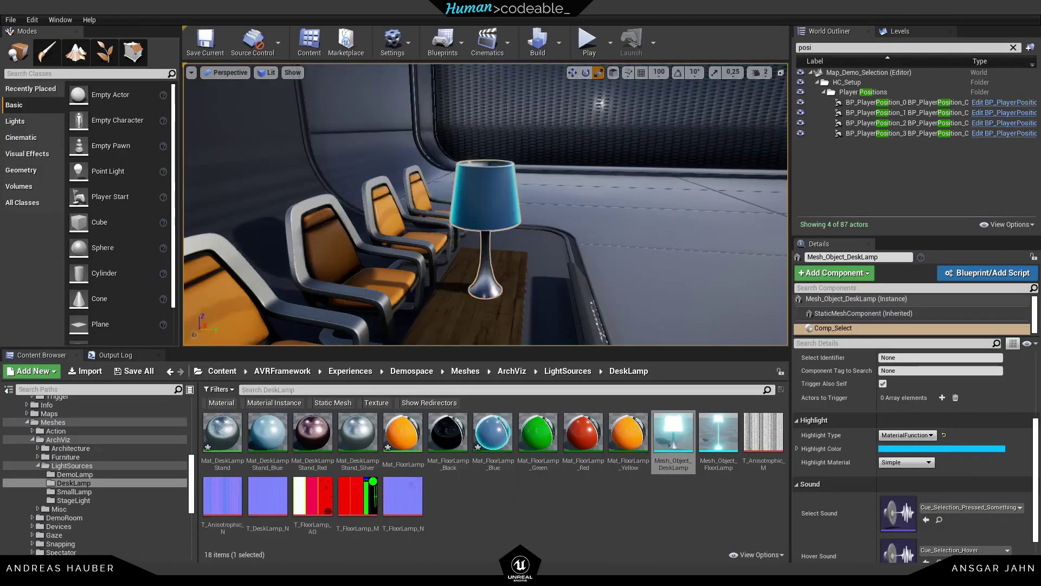
Step: Frame the desk lamp, run the level in Simulate mode to check the shade's pulsing glow, and stop the simulation
{"action": "key", "text": "f"}
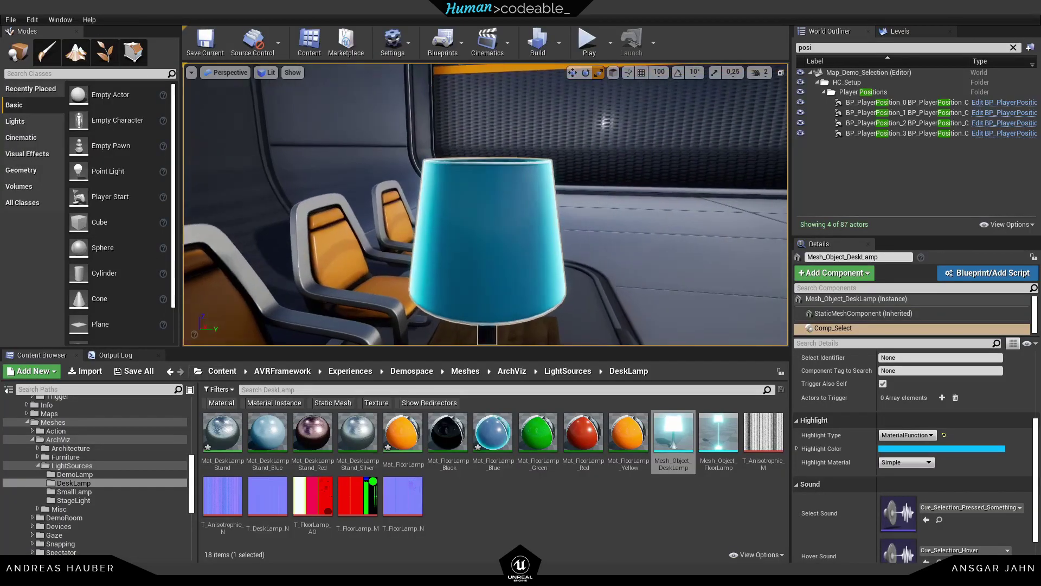
{"action": "right_click_drag", "start_coordinate": [435, 226], "coordinate": [435, 203]}
{"action": "left_click", "coordinate": [610, 48]}
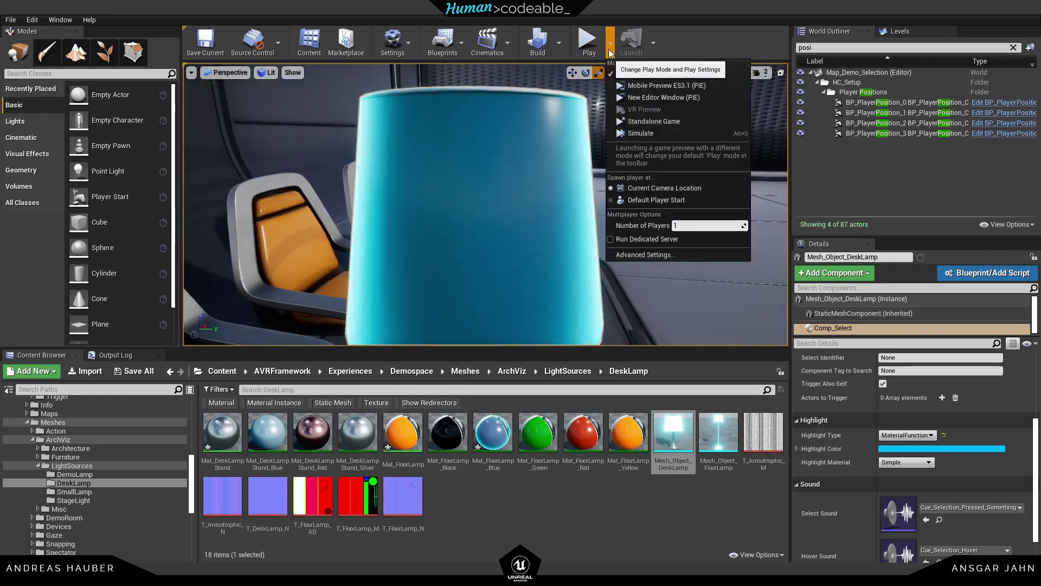
{"action": "left_click", "coordinate": [638, 132]}
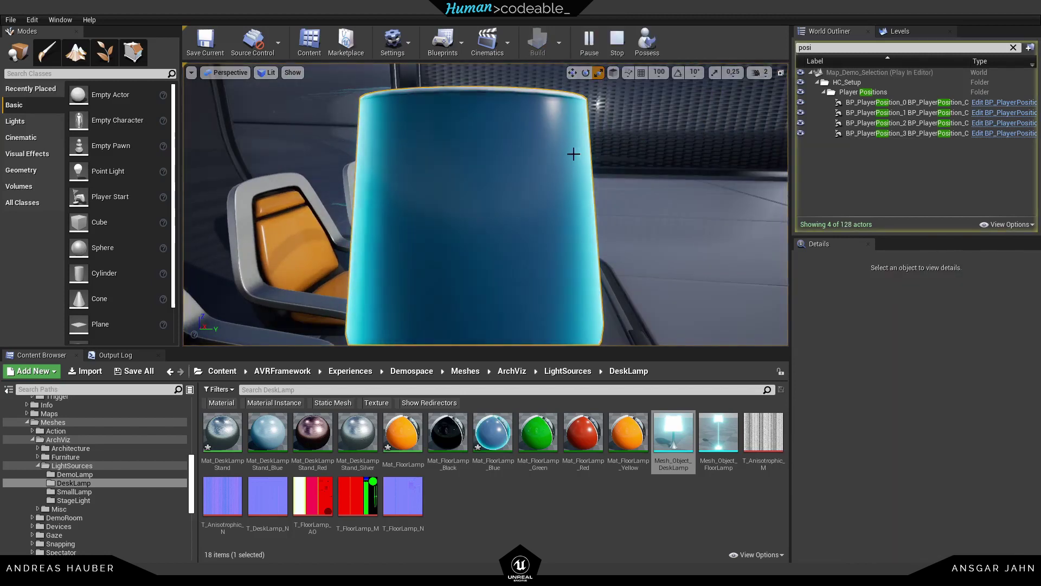
{"action": "scroll", "coordinate": [542, 228], "scroll_direction": "down", "scroll_amount": 5}
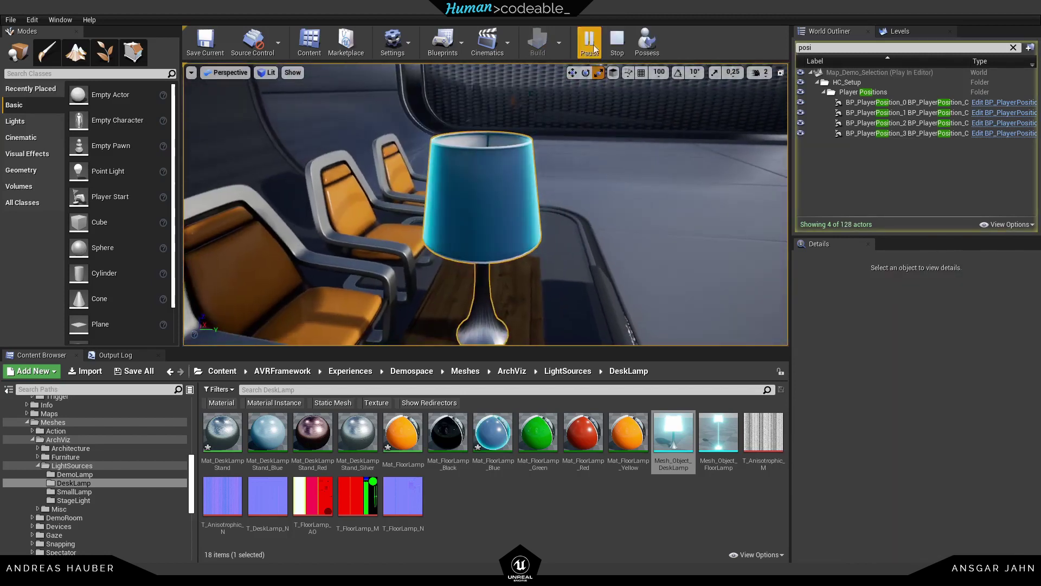
{"action": "left_click", "coordinate": [617, 40]}
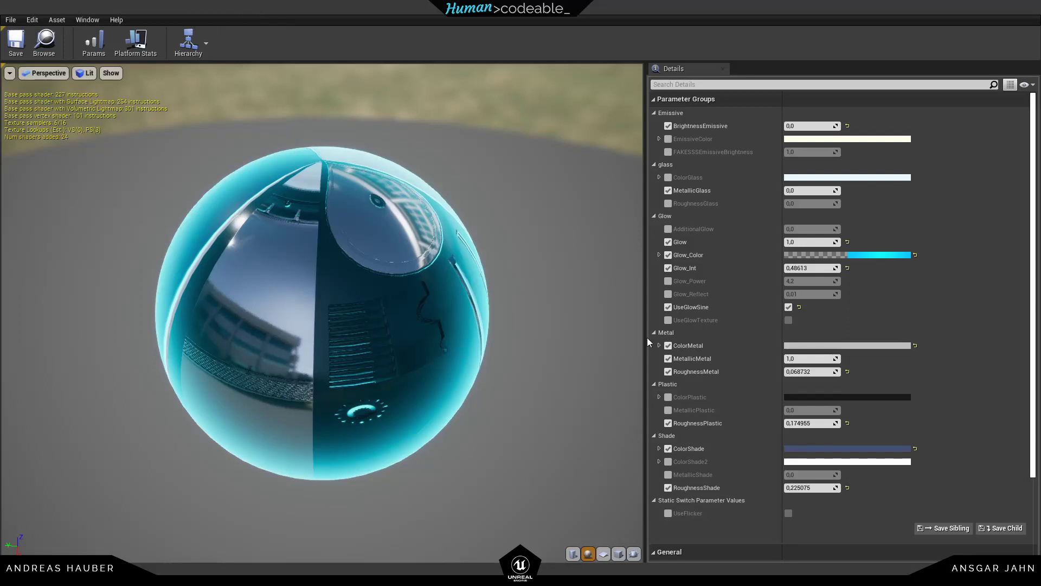
Step: Override UseGlowTexture, switch it on, and inspect the textured glow close up on the preview sphere
{"action": "left_click", "coordinate": [668, 320]}
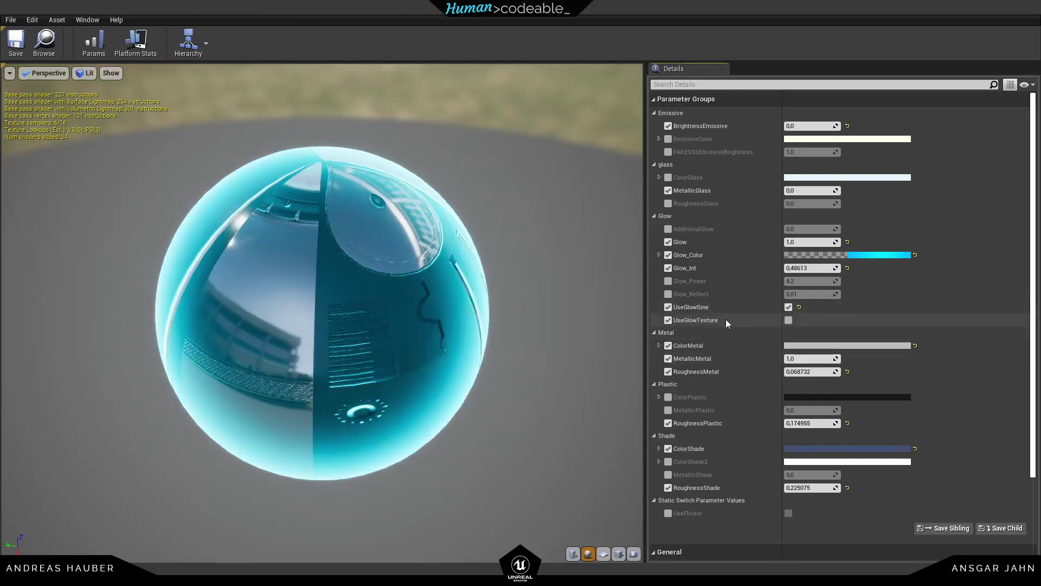
{"action": "left_click", "coordinate": [790, 320]}
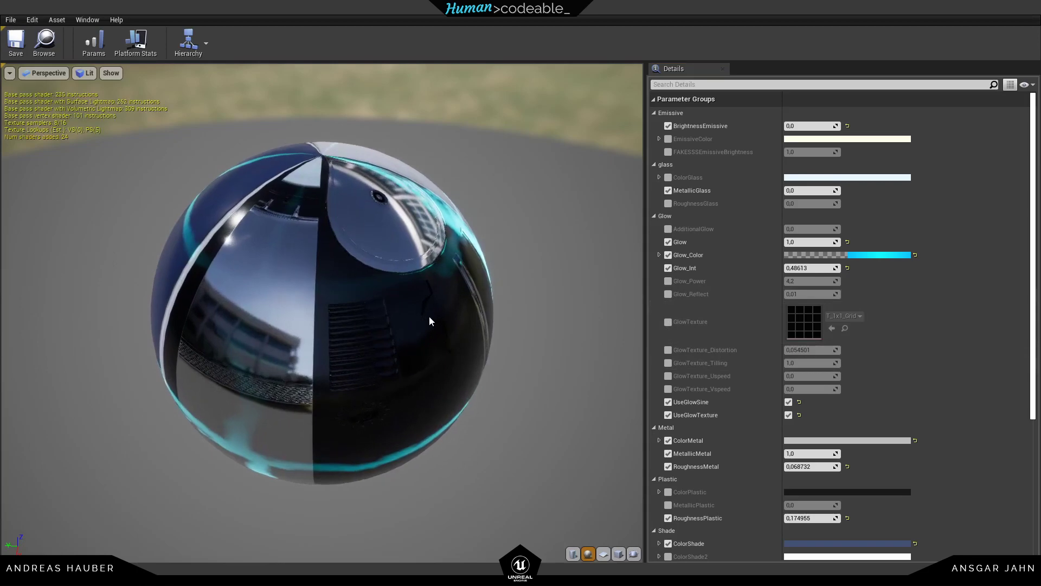
{"action": "left_click_drag", "start_coordinate": [433, 326], "coordinate": [440, 352]}
{"action": "scroll", "coordinate": [429, 309], "scroll_direction": "up", "scroll_amount": 6}
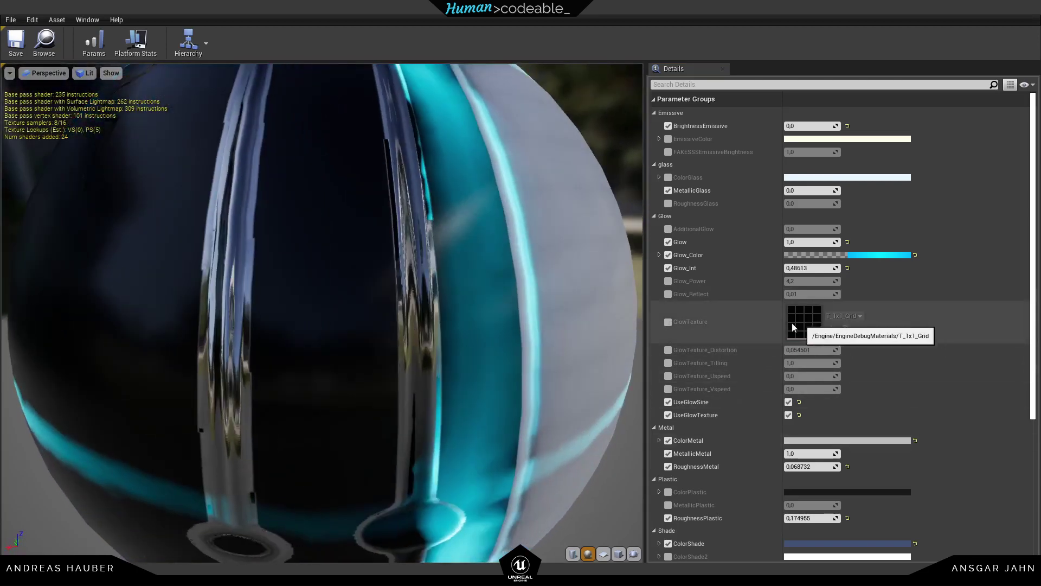
Step: Override GlowTexture and GlowTexture_Distortion in Mat_FloorLamp_Blue, set the distortion to 0, and check the desk lamp in the level
{"action": "left_click", "coordinate": [668, 321]}
{"action": "scroll", "coordinate": [325, 315], "scroll_direction": "down", "scroll_amount": 8}
{"action": "left_click_drag", "start_coordinate": [325, 315], "coordinate": [336, 203]}
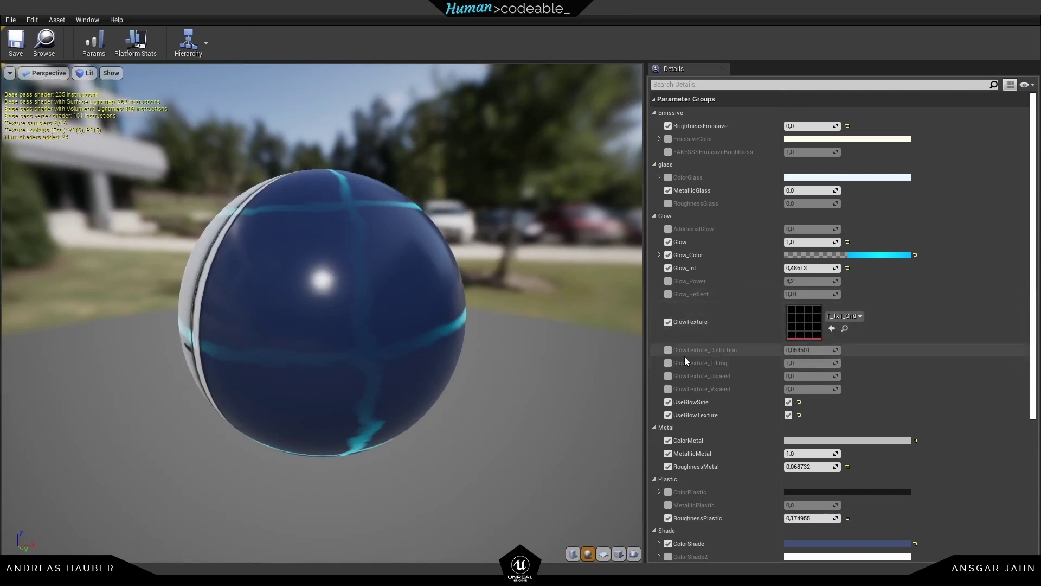
{"action": "left_click", "coordinate": [668, 351]}
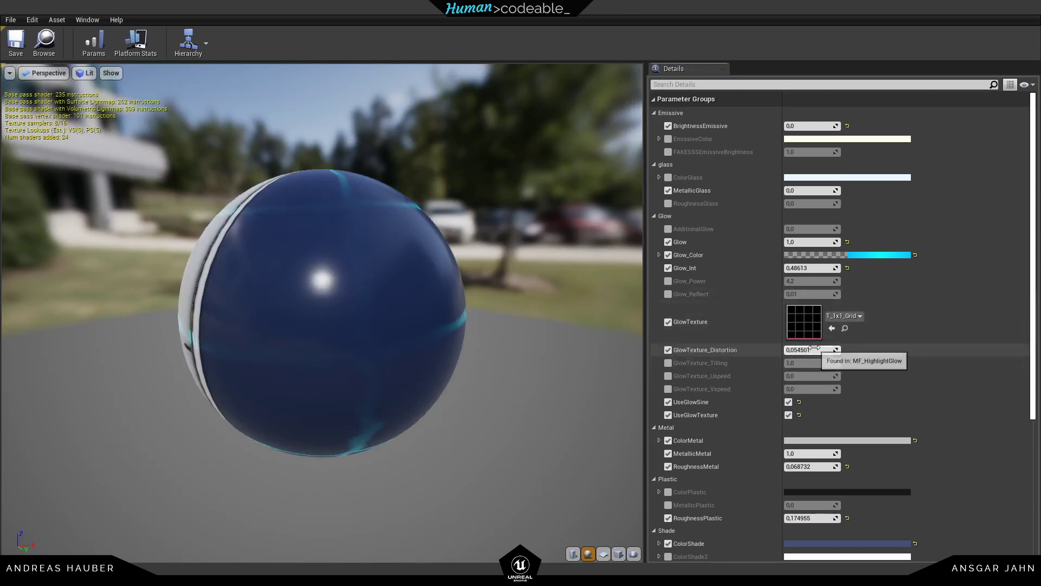
{"action": "key", "text": "Return"}
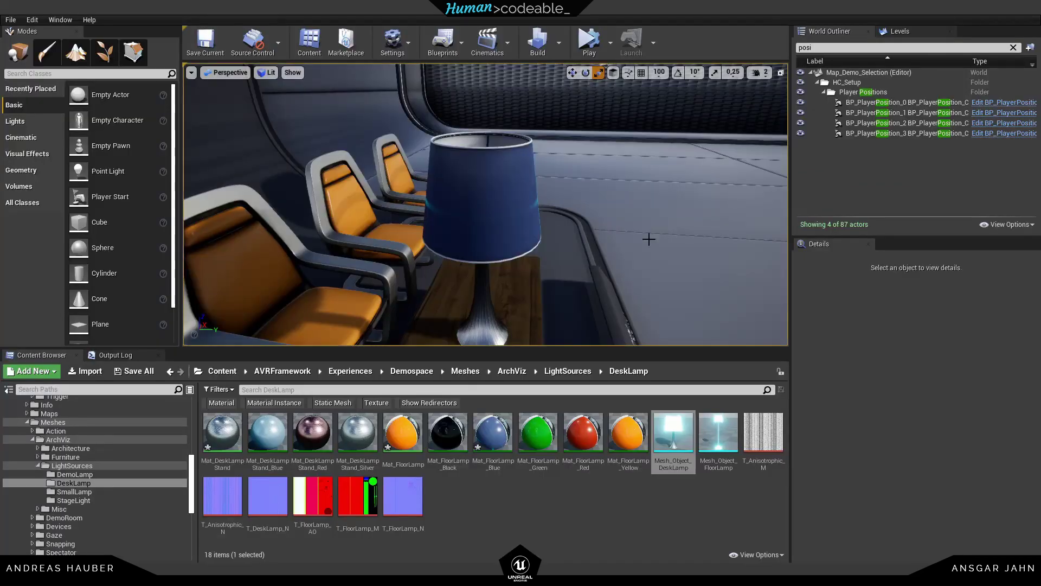
{"action": "left_click_drag", "start_coordinate": [649, 239], "coordinate": [481, 206]}
{"action": "key", "text": "w"}
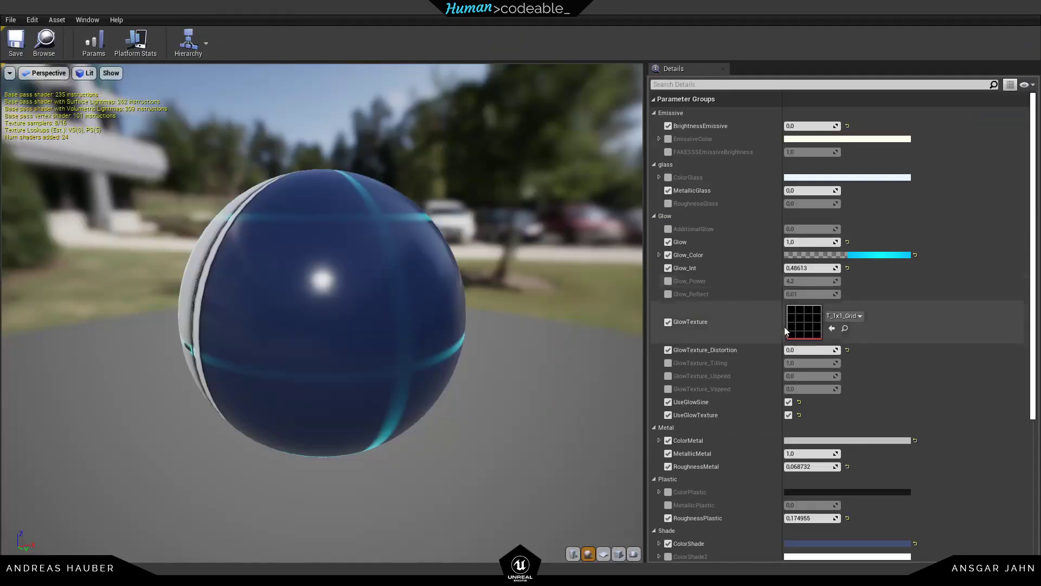
Step: Override GlowTexture_Tilling, raise it to 26.129133, save the material instance, and inspect the grid on the lamp shade in the level
{"action": "left_click", "coordinate": [668, 362]}
{"action": "left_click_drag", "start_coordinate": [808, 362], "coordinate": [911, 363]}
{"action": "left_click", "coordinate": [16, 43]}
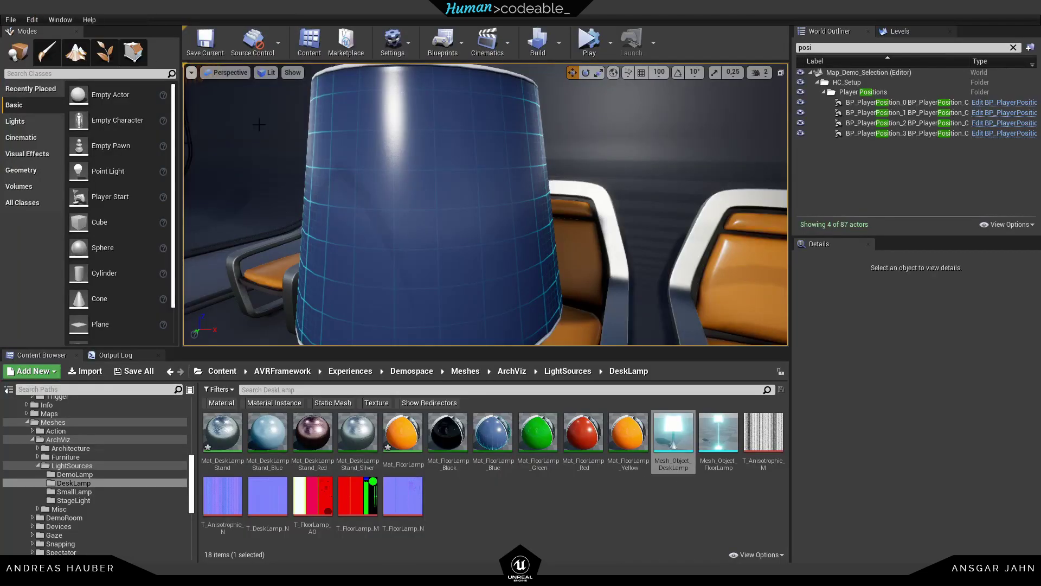
{"action": "right_click_drag", "start_coordinate": [259, 125], "coordinate": [617, 155]}
{"action": "right_click_drag", "start_coordinate": [326, 260], "coordinate": [326, 259]}
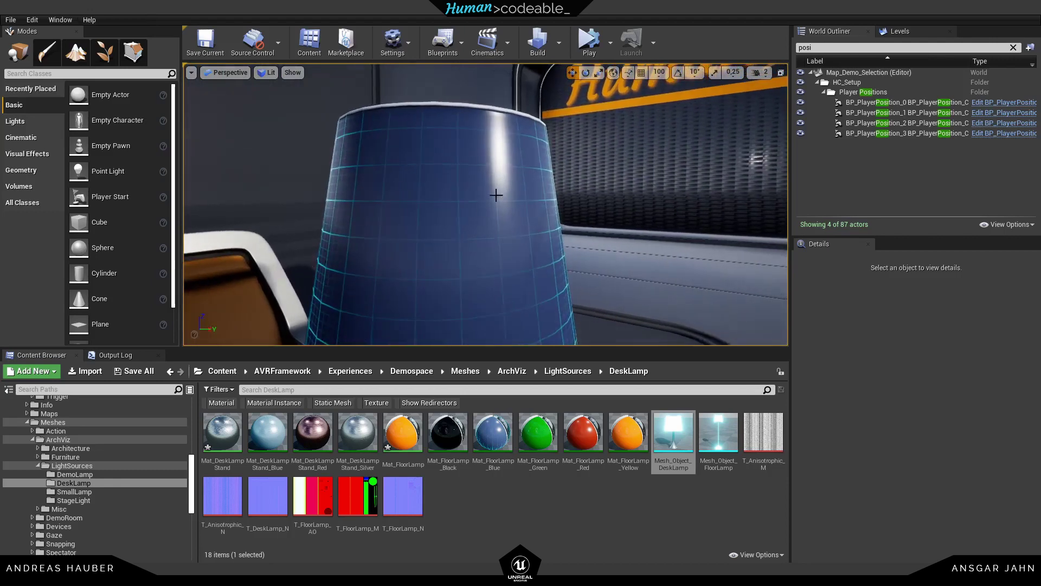
{"action": "right_click_drag", "start_coordinate": [440, 249], "coordinate": [421, 249]}
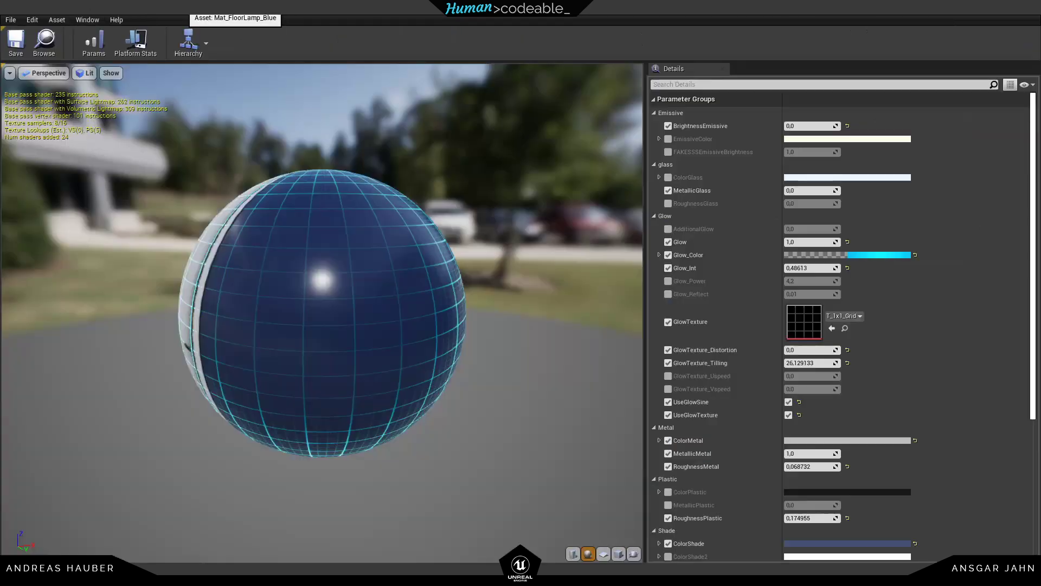
Step: Override Glow_Power and Glow_Reflect, setting the power to 1.703317 and the reflect value to -0.100918
{"action": "left_click", "coordinate": [668, 281]}
{"action": "left_click", "coordinate": [668, 294]}
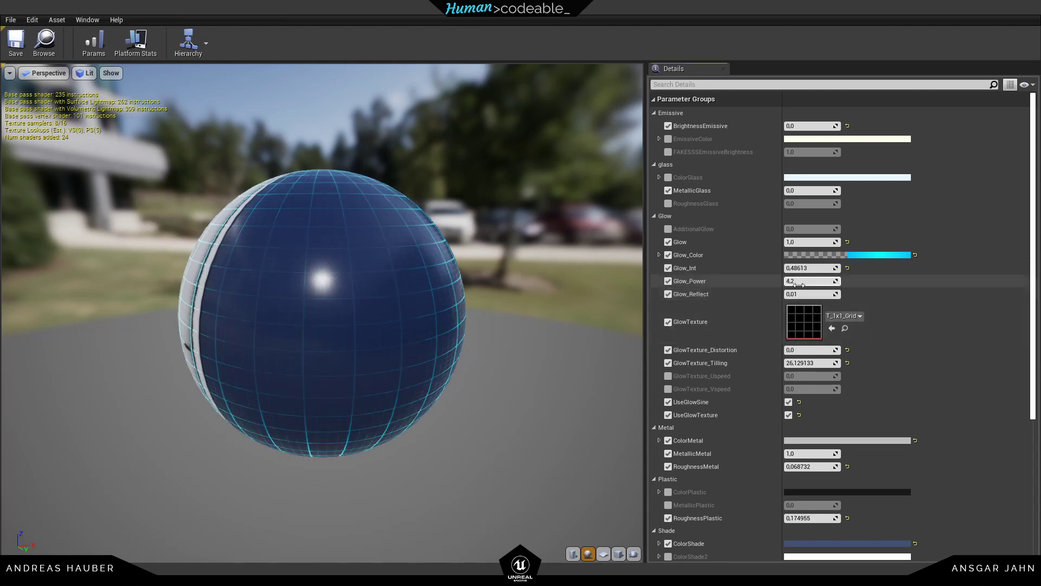
{"action": "mouse_move", "coordinate": [802, 294]}
{"action": "left_mouse_down"}
{"action": "mouse_move", "coordinate": [846, 294]}
{"action": "mouse_move", "coordinate": [805, 295]}
{"action": "left_mouse_up"}
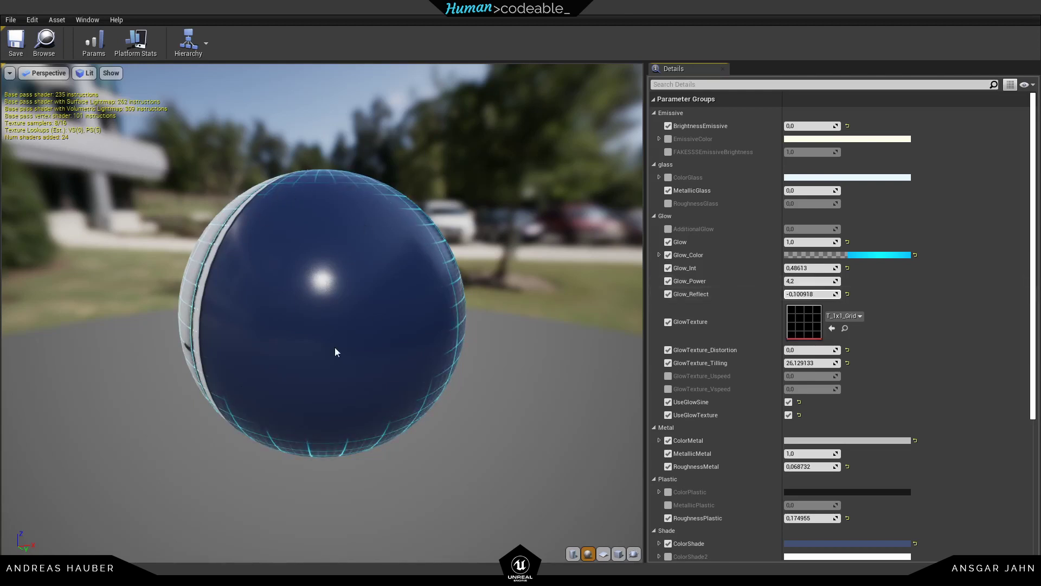
{"action": "left_click_drag", "start_coordinate": [801, 281], "coordinate": [784, 281]}
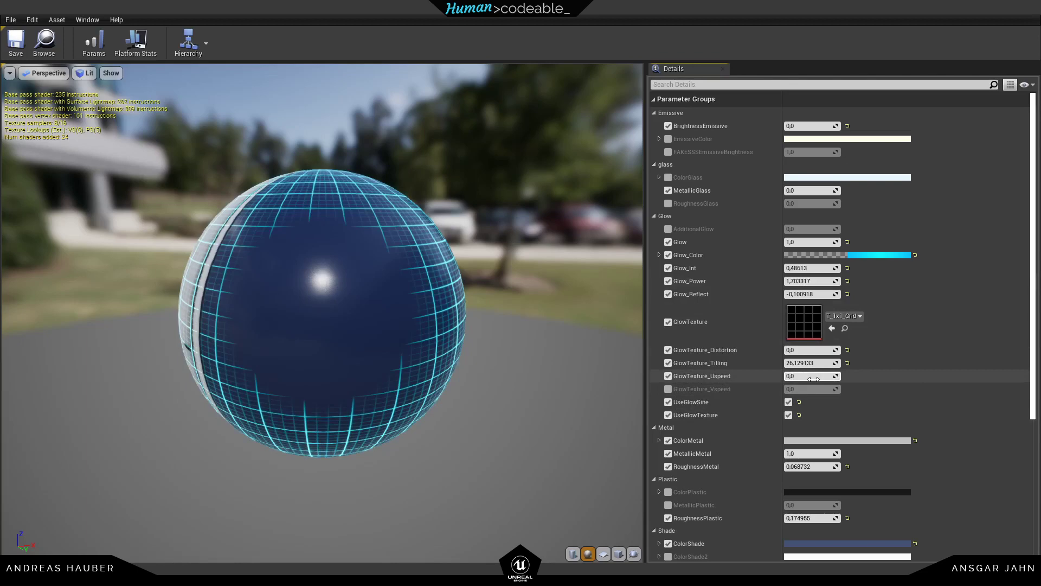
Step: Set GlowTexture_Uspeed to 1 and GlowTexture_Distortion to 0.133333, and run the level in Simulate mode to view the lamp
{"action": "left_click", "coordinate": [814, 379]}
{"action": "type", "text": "1"}
{"action": "key", "text": "Return"}
{"action": "scroll", "coordinate": [245, 210], "scroll_direction": "up", "scroll_amount": 4}
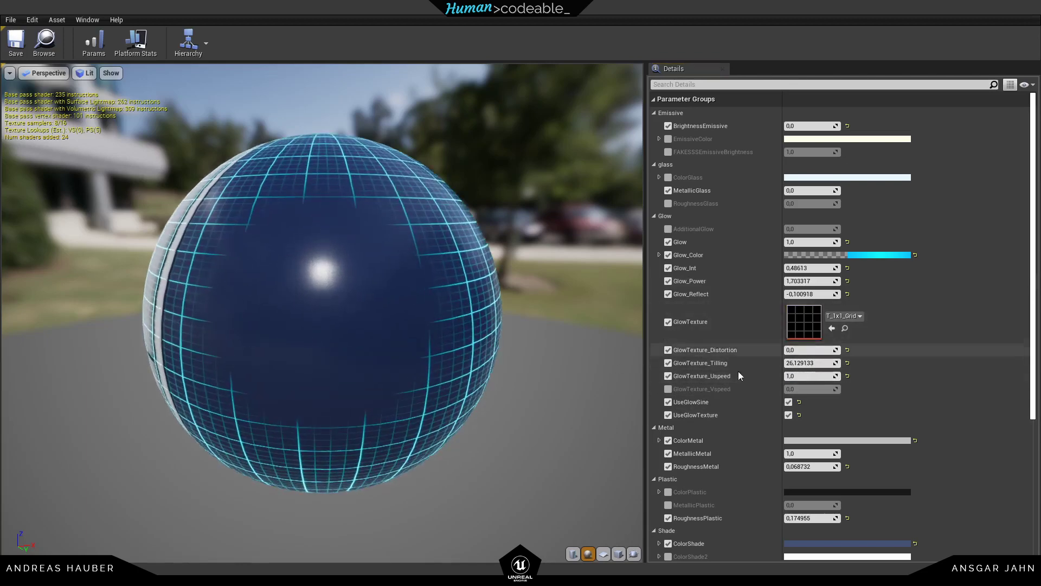
{"action": "left_click_drag", "start_coordinate": [797, 351], "coordinate": [816, 351]}
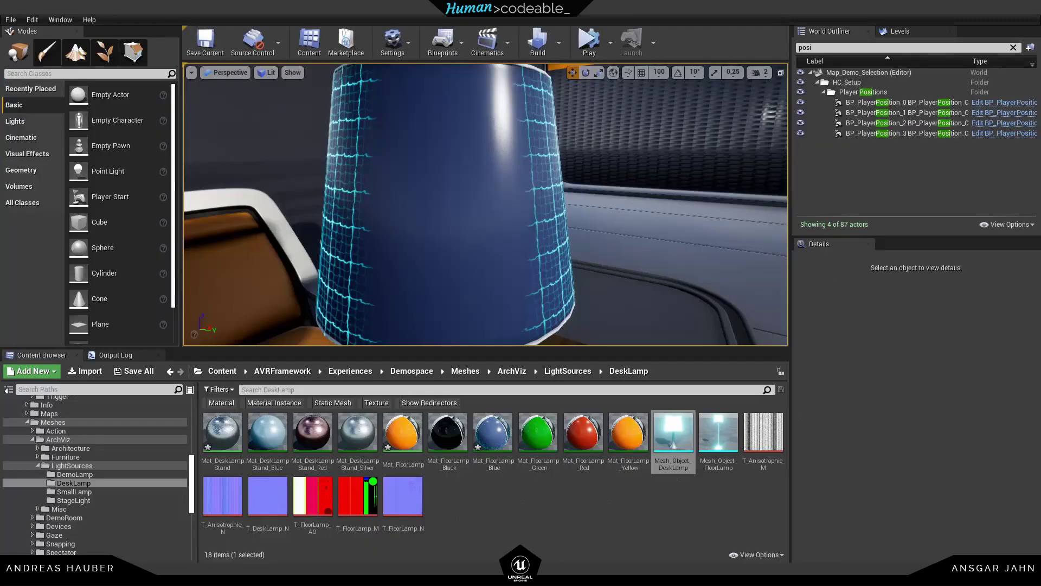
{"action": "left_click", "coordinate": [589, 41]}
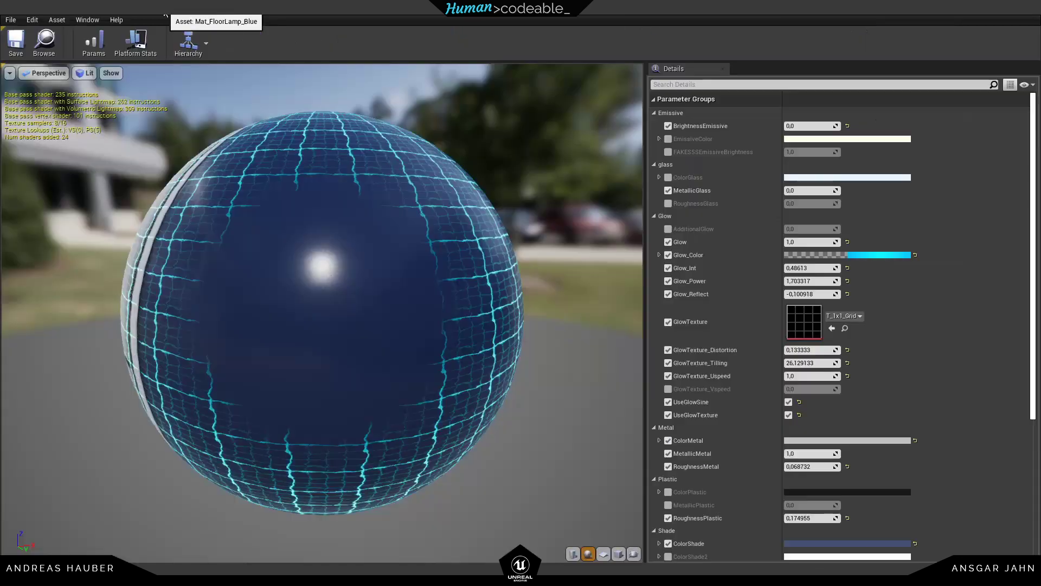
Step: Raise GlowTexture_Distortion to 1.282814 and reduce GlowTexture_Tilling to 8.944813
{"action": "left_click_drag", "start_coordinate": [800, 352], "coordinate": [779, 323]}
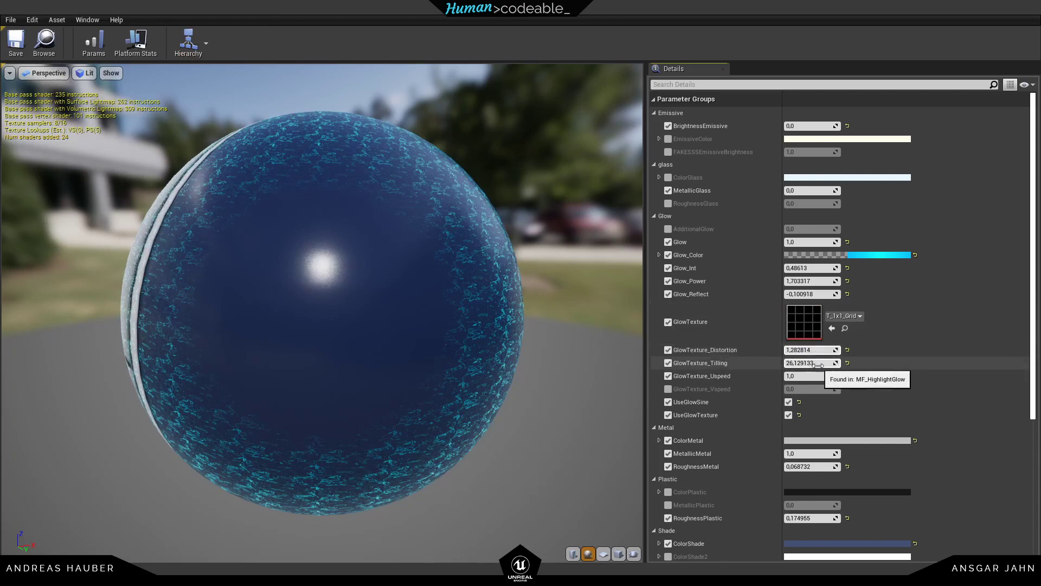
{"action": "left_click_drag", "start_coordinate": [821, 362], "coordinate": [773, 362]}
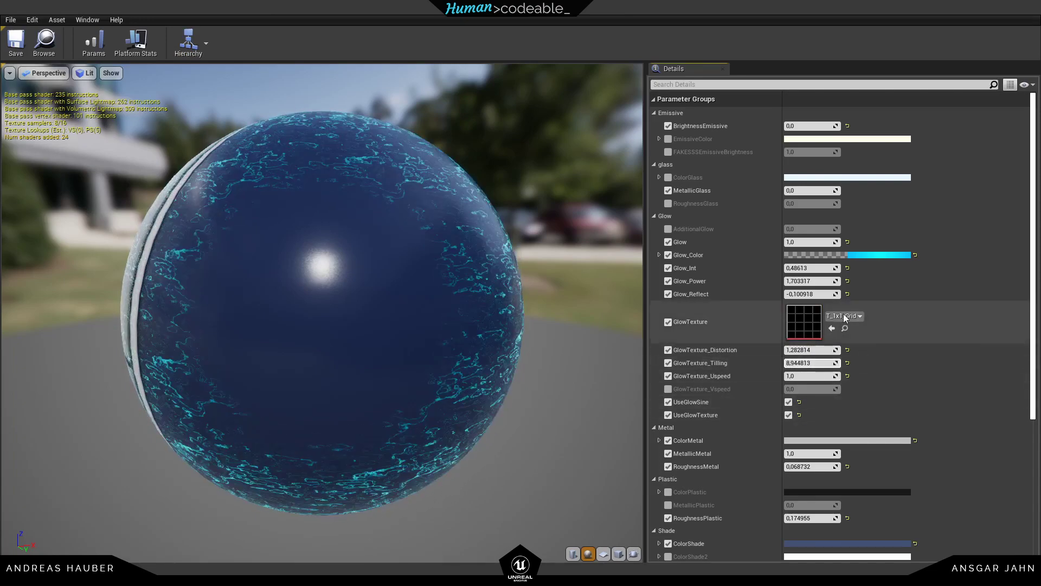
Step: Try Tex_ClimbingStone_BC and Tex_ClimbingStone_Mask as the GlowTexture of Mat_FloorLamp_Blue
{"action": "left_click", "coordinate": [844, 316]}
{"action": "scroll", "coordinate": [922, 483], "scroll_direction": "down", "scroll_amount": 3}
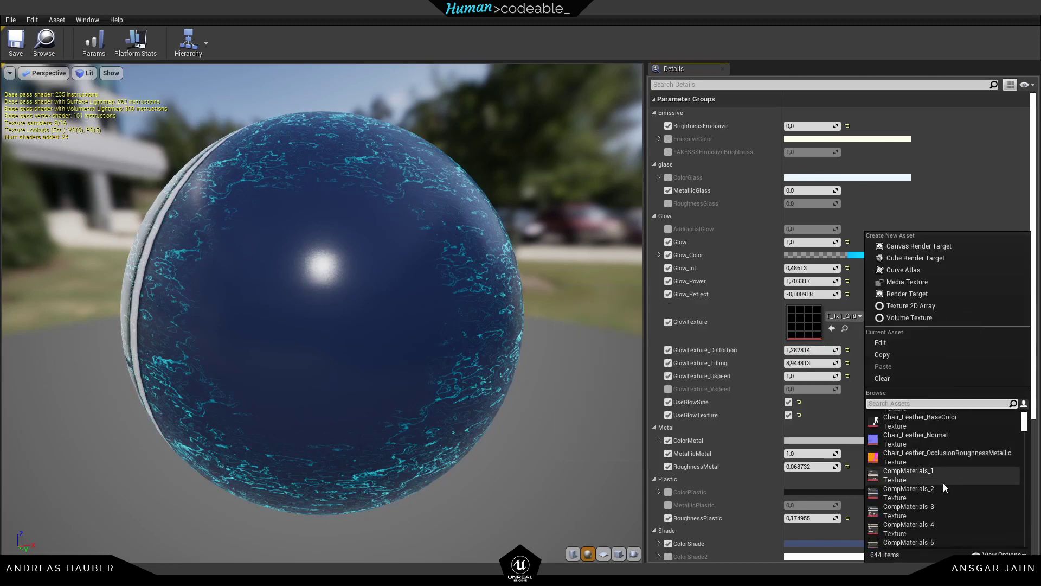
{"action": "scroll", "coordinate": [955, 485], "scroll_direction": "down", "scroll_amount": 10}
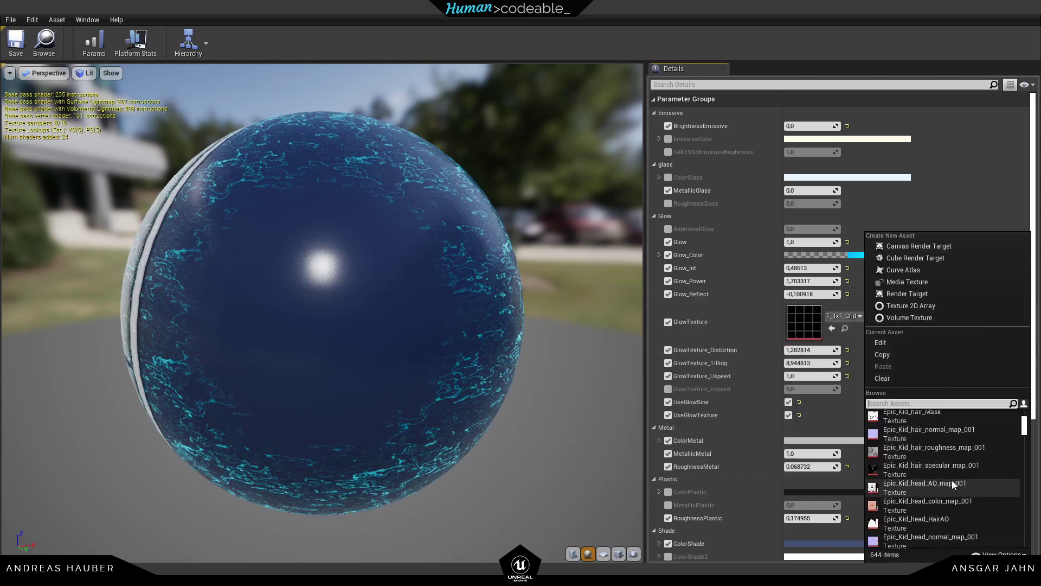
{"action": "left_click_drag", "start_coordinate": [1027, 428], "coordinate": [1028, 448]}
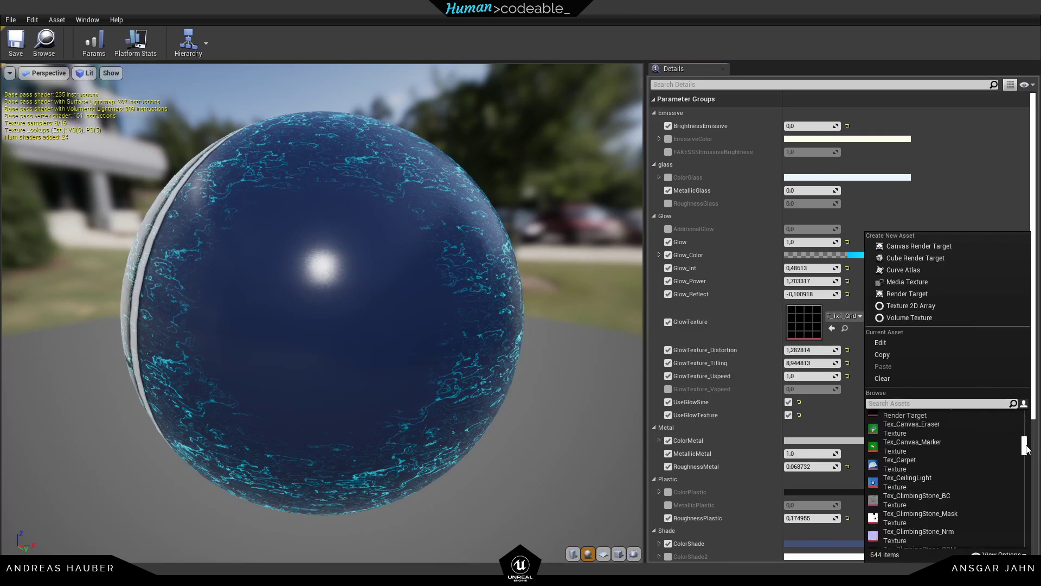
{"action": "left_click", "coordinate": [918, 499]}
{"action": "mouse_move", "coordinate": [324, 239]}
{"action": "left_mouse_down"}
{"action": "mouse_move", "coordinate": [380, 241]}
{"action": "mouse_move", "coordinate": [332, 249]}
{"action": "left_mouse_up"}
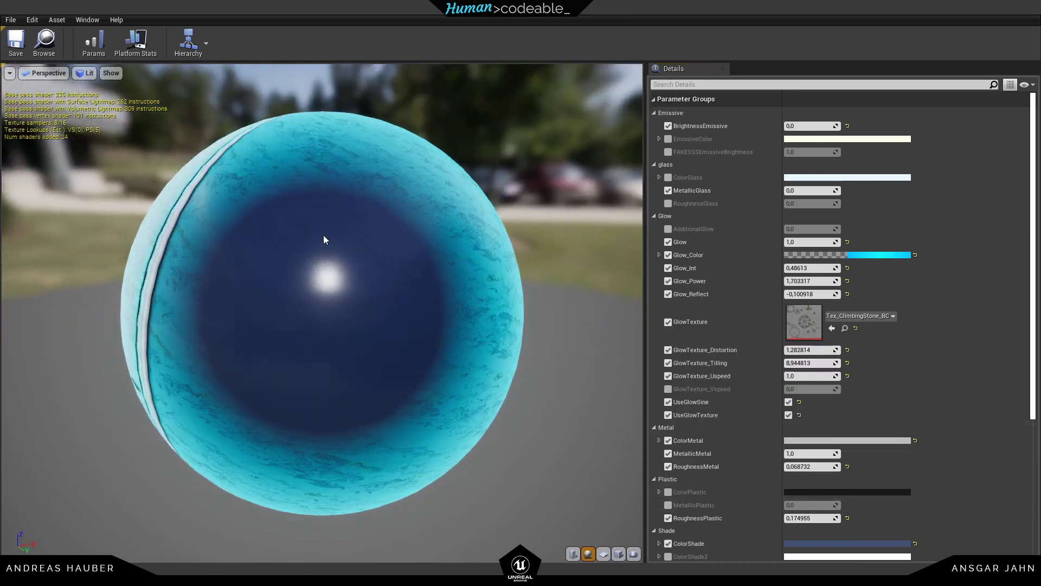
{"action": "left_click", "coordinate": [869, 318]}
{"action": "left_click", "coordinate": [730, 504]}
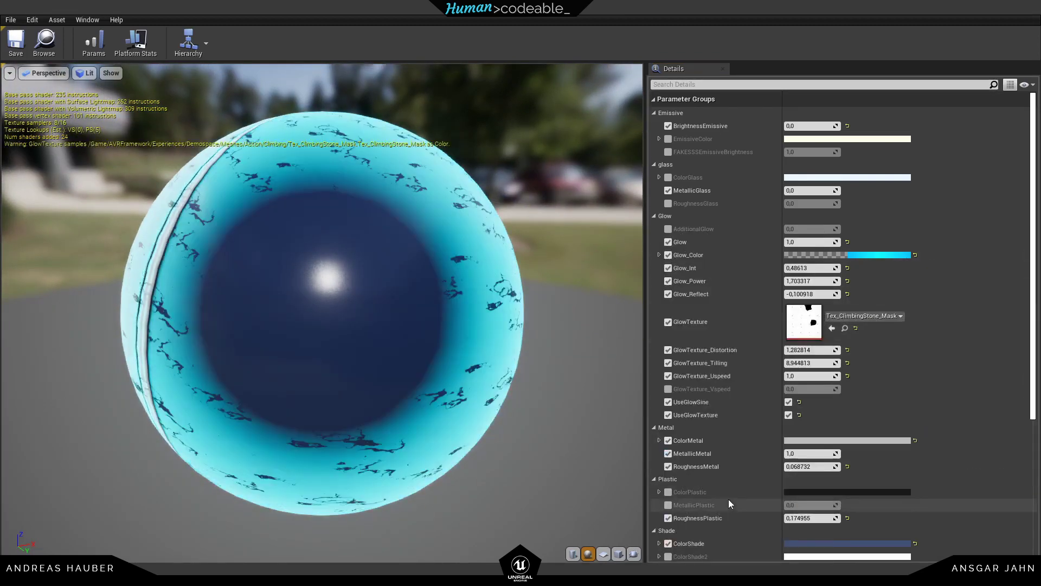
Step: Assign T_Leather_S as the GlowTexture, reduce GlowTexture_Tilling to 1.008691, and inspect the pattern on the preview sphere
{"action": "left_click", "coordinate": [864, 320]}
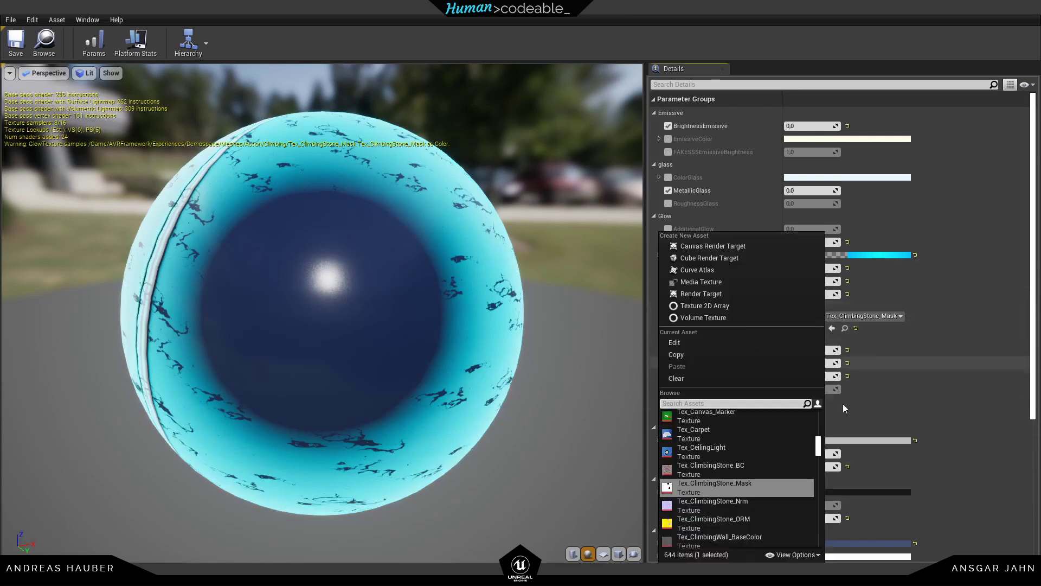
{"action": "left_click_drag", "start_coordinate": [818, 457], "coordinate": [826, 518]}
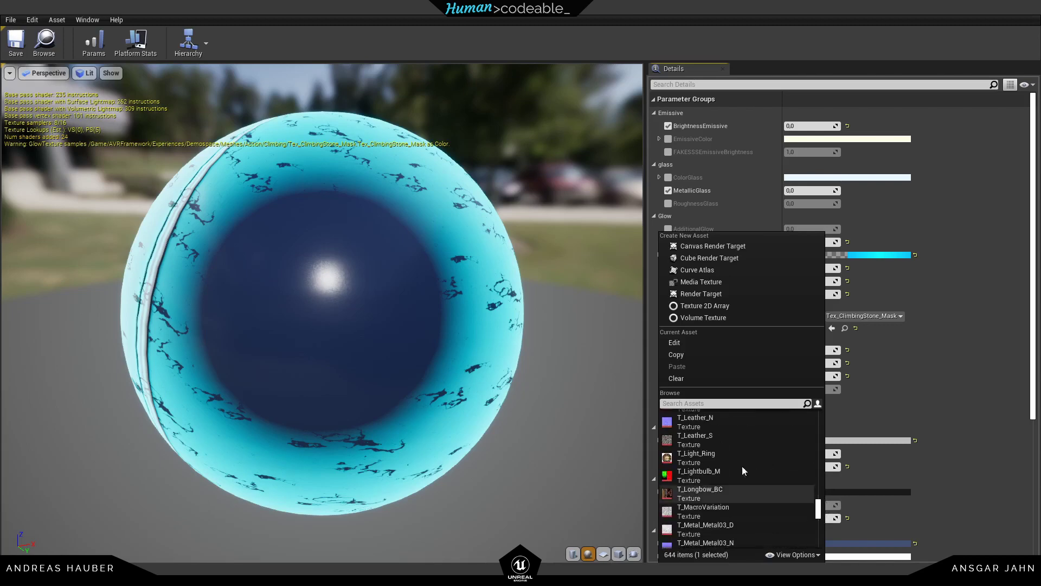
{"action": "left_click", "coordinate": [710, 436]}
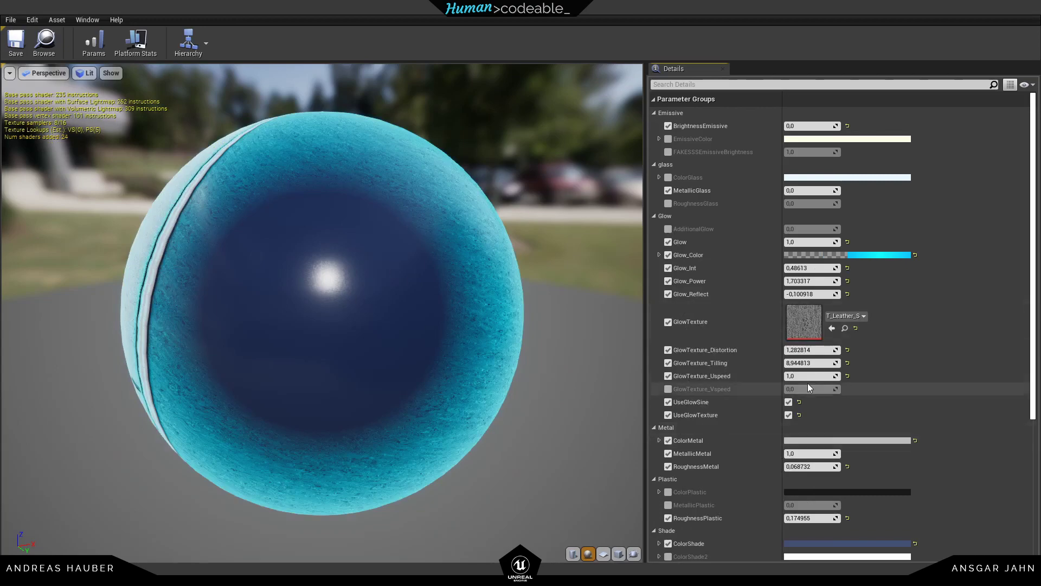
{"action": "left_click_drag", "start_coordinate": [810, 363], "coordinate": [723, 363]}
{"action": "mouse_move", "coordinate": [307, 207]}
{"action": "left_mouse_down"}
{"action": "mouse_move", "coordinate": [282, 208]}
{"action": "mouse_move", "coordinate": [305, 210]}
{"action": "left_mouse_up"}
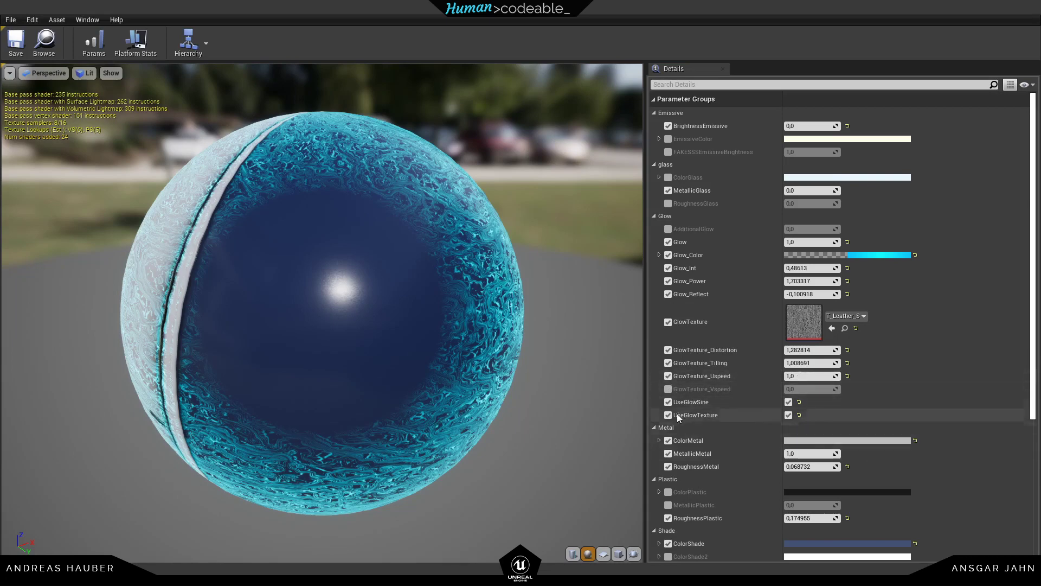
Step: Set the Glow toggle parameter of Mat_FloorLamp_Blue to 0
{"action": "scroll", "coordinate": [742, 362], "scroll_direction": "down", "scroll_amount": 2}
{"action": "scroll", "coordinate": [742, 363], "scroll_direction": "up", "scroll_amount": 2}
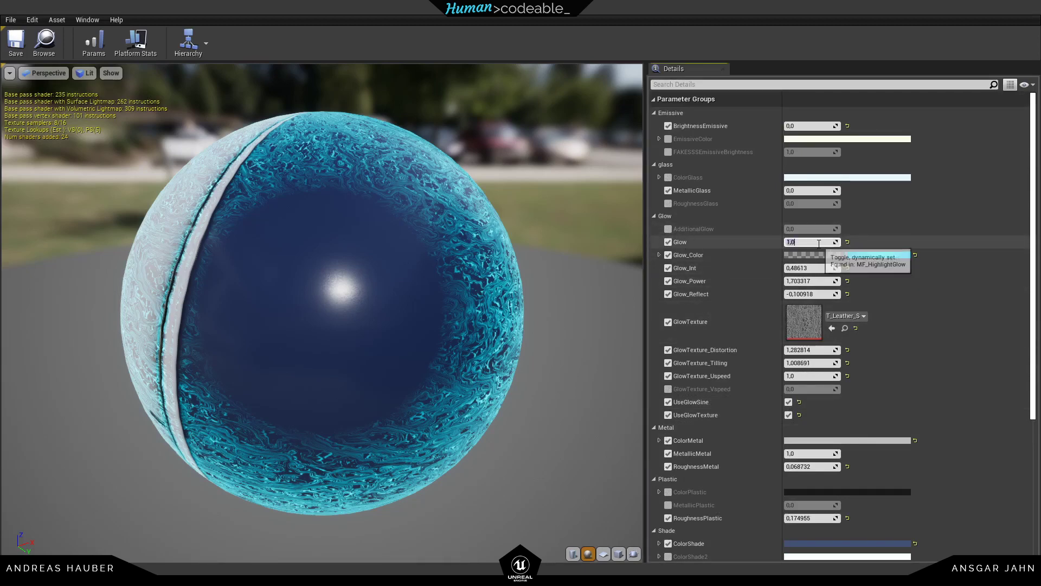
{"action": "type", "text": "0"}
{"action": "key", "text": "Return"}
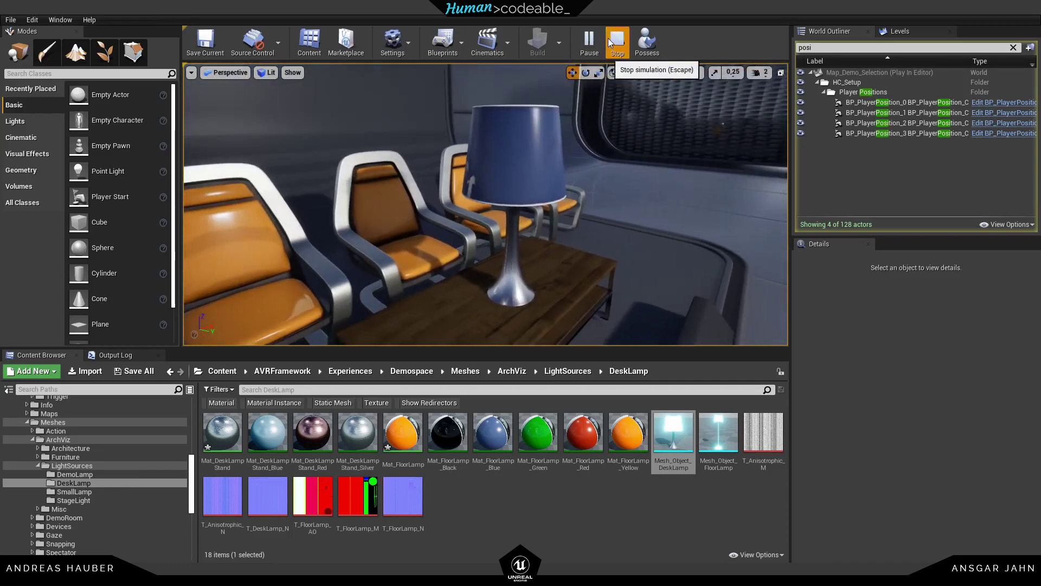
Step: Stop the simulation and play the level in the viewport at full screen
{"action": "left_click", "coordinate": [617, 41]}
{"action": "left_click", "coordinate": [613, 44]}
{"action": "left_click", "coordinate": [661, 77]}
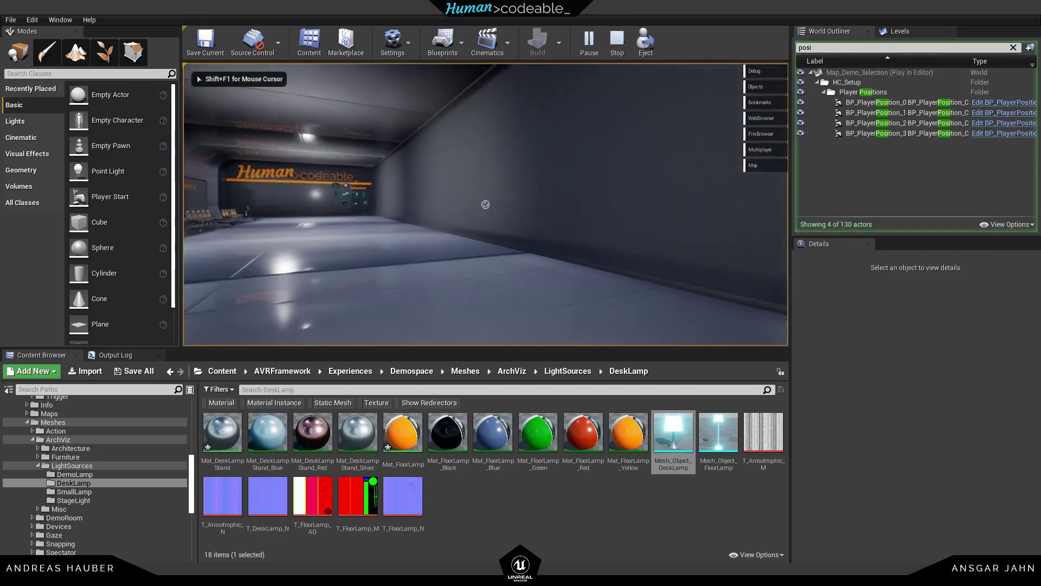
{"action": "key", "text": "F11"}
{"action": "left_click", "coordinate": [583, 307]}
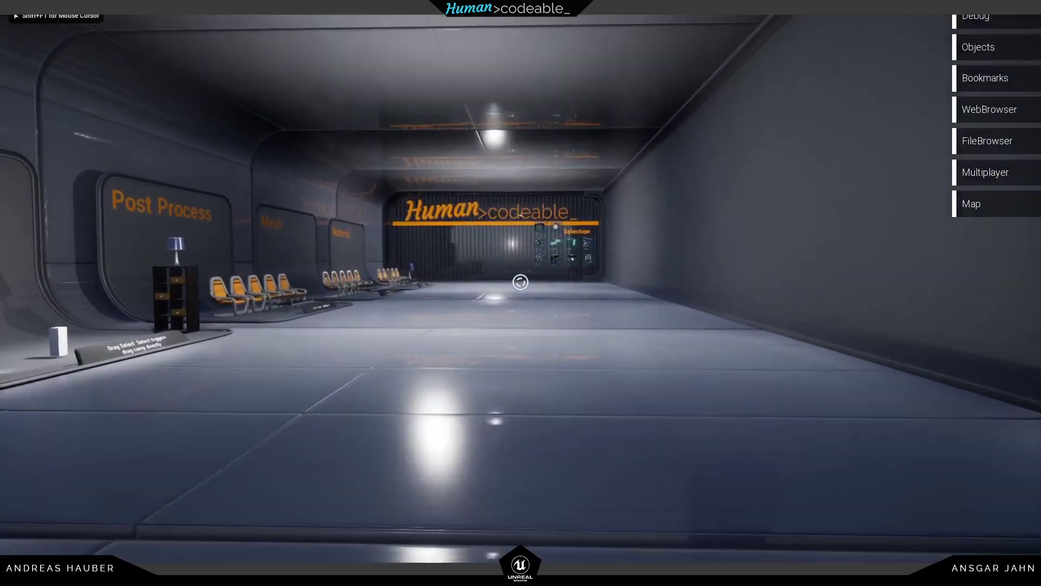
Step: Walk to the material highlighting example, test the selection highlight on the chairs and desk lamp, and end the play session
{"action": "key", "text": "w"}
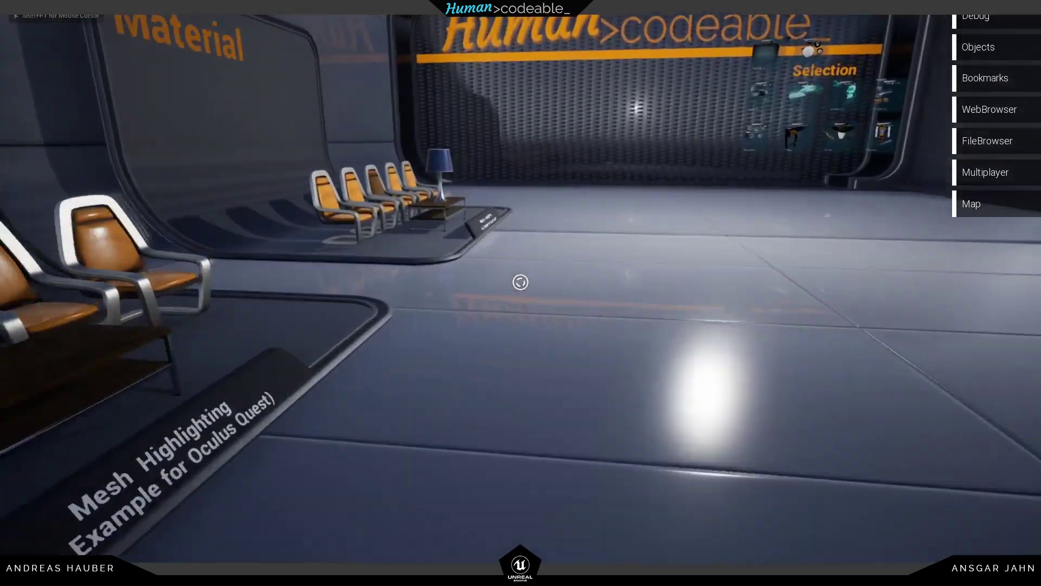
{"action": "key", "text": "w"}
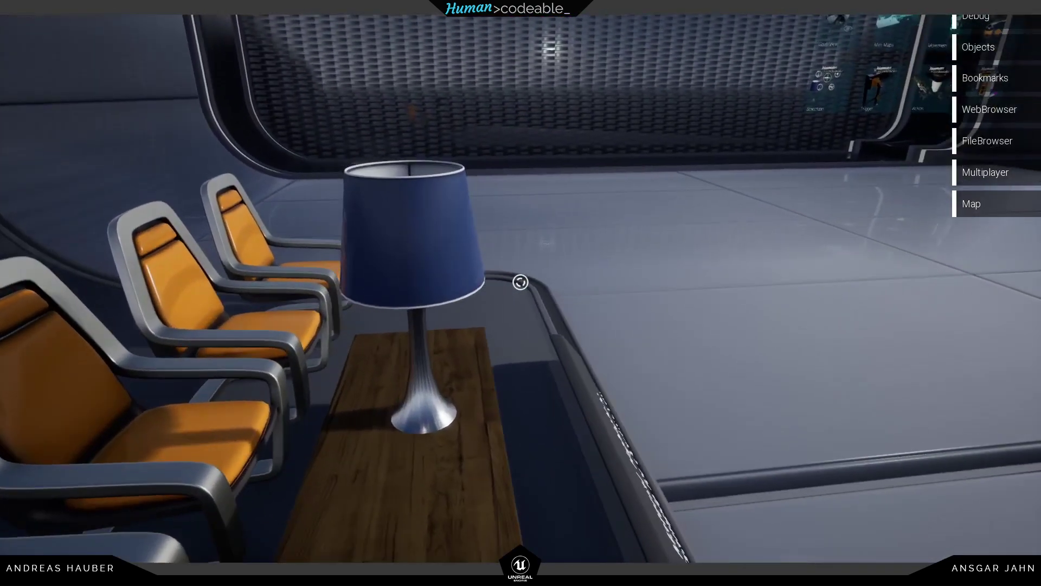
{"action": "key", "text": "w"}
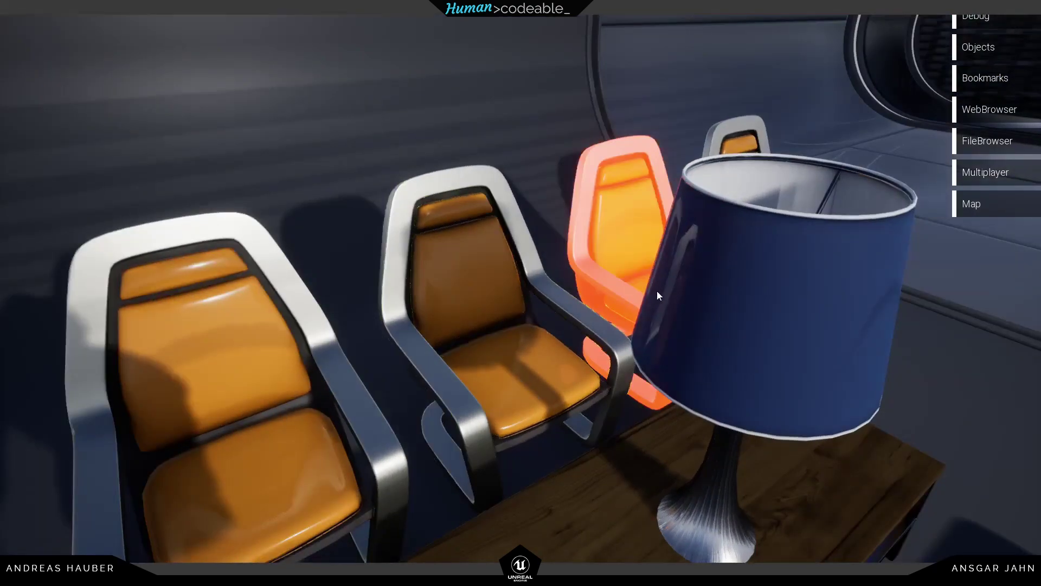
{"action": "left_click", "coordinate": [656, 292]}
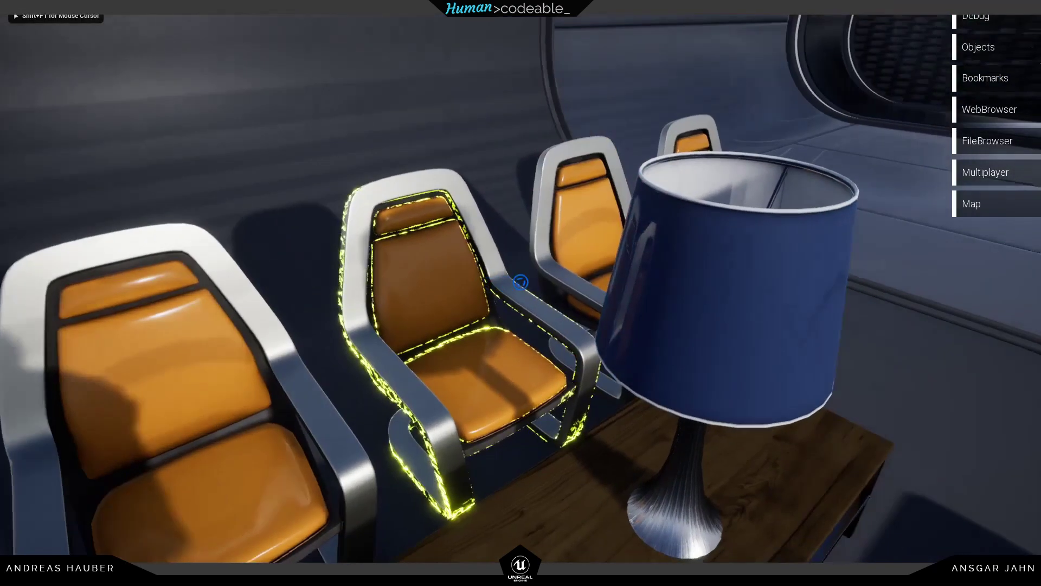
{"action": "key", "text": "a"}
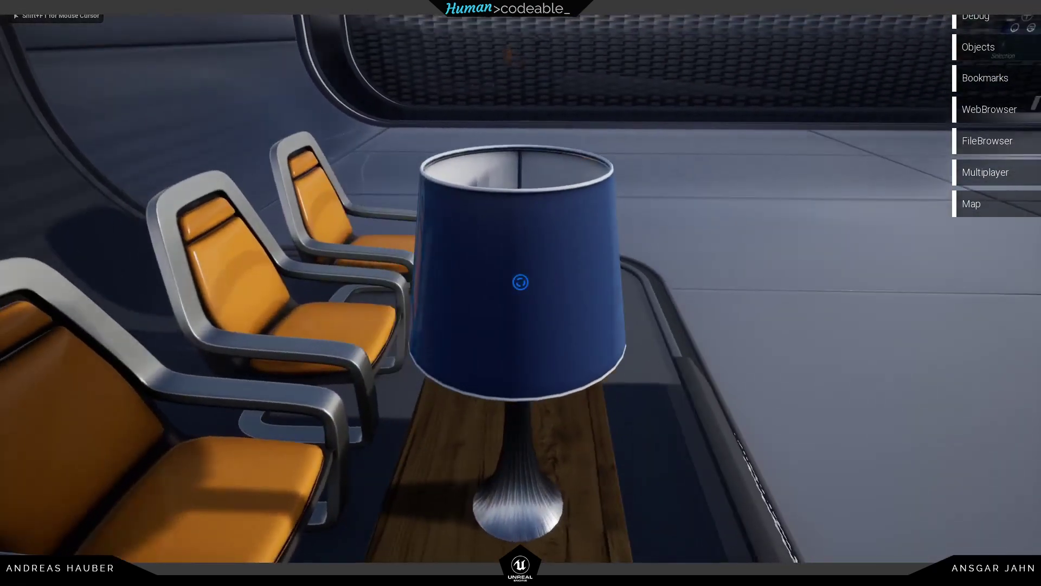
{"action": "key", "text": "a"}
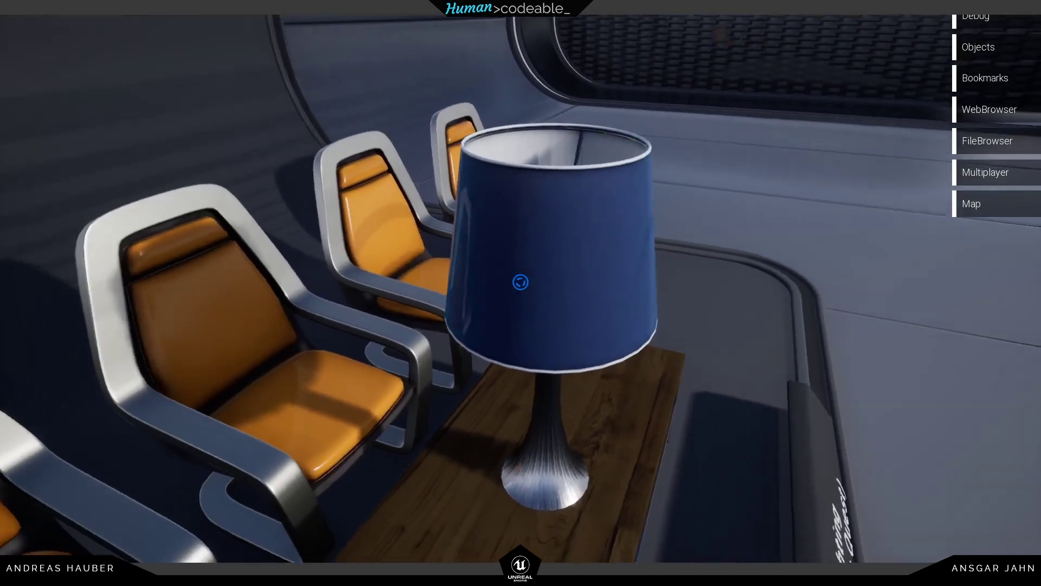
{"action": "key", "text": "Escape"}
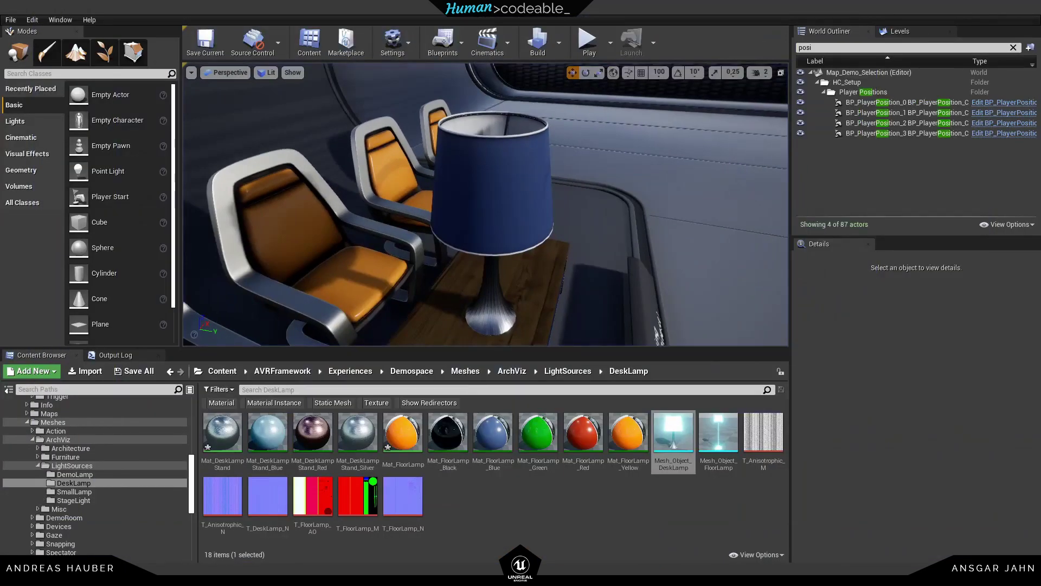
Step: Set the Highlight Color of the desk lamp's Comp_Select component to orange
{"action": "left_click", "coordinate": [495, 154]}
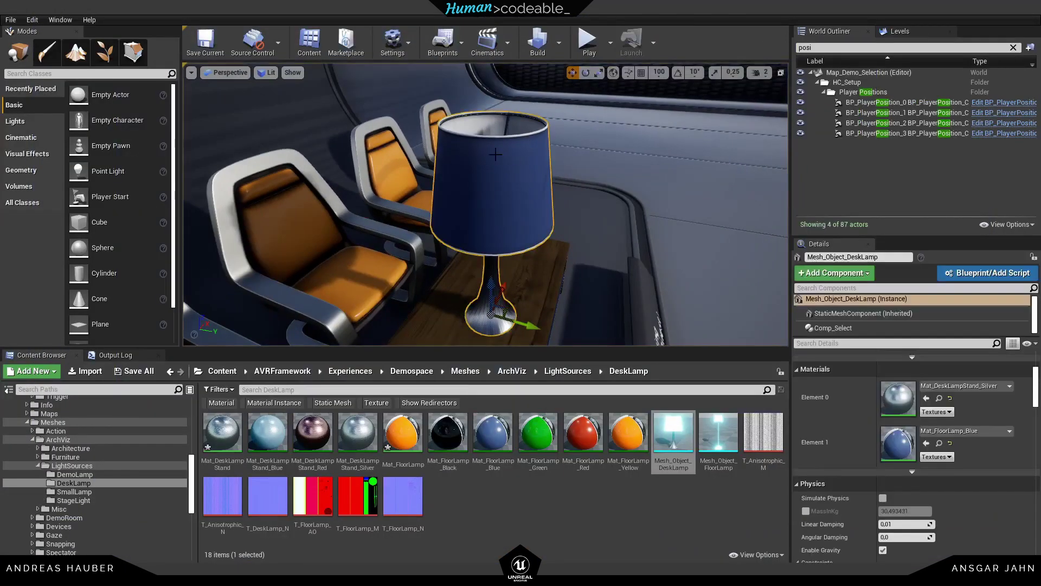
{"action": "left_click", "coordinate": [854, 332]}
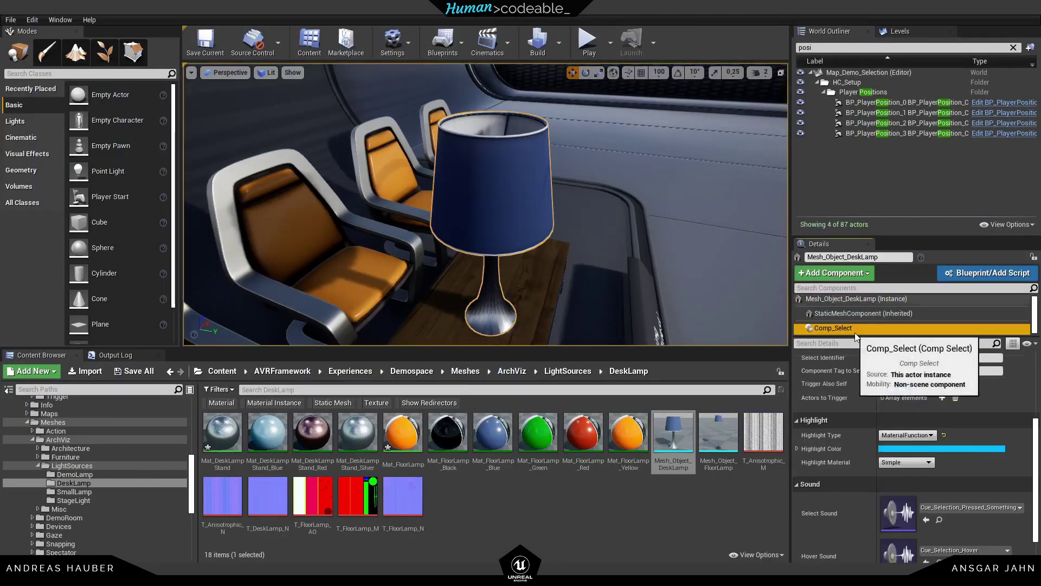
{"action": "left_click", "coordinate": [961, 447]}
{"action": "left_click_drag", "start_coordinate": [822, 355], "coordinate": [862, 363]}
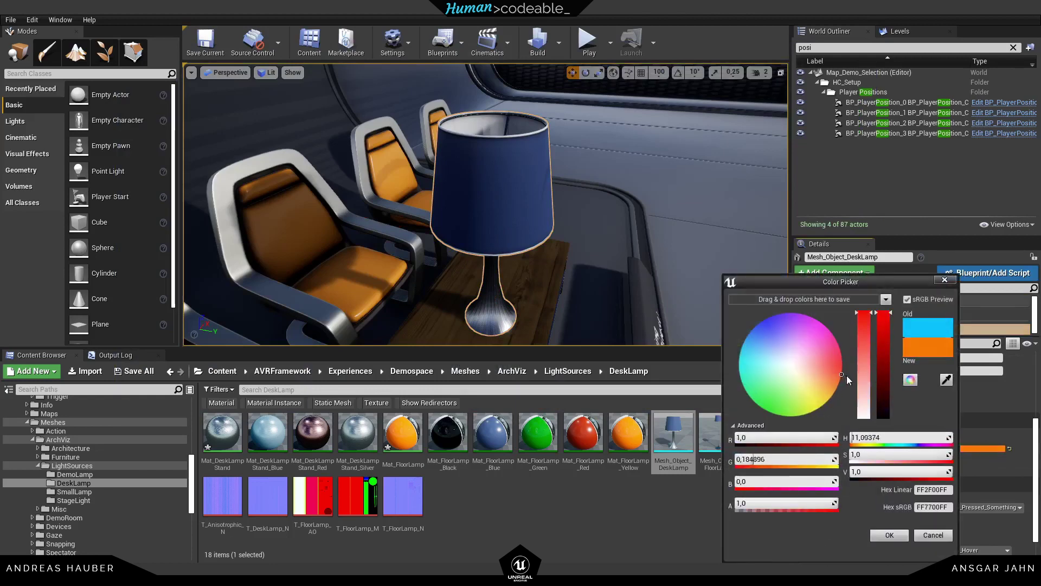
{"action": "left_click", "coordinate": [889, 535]}
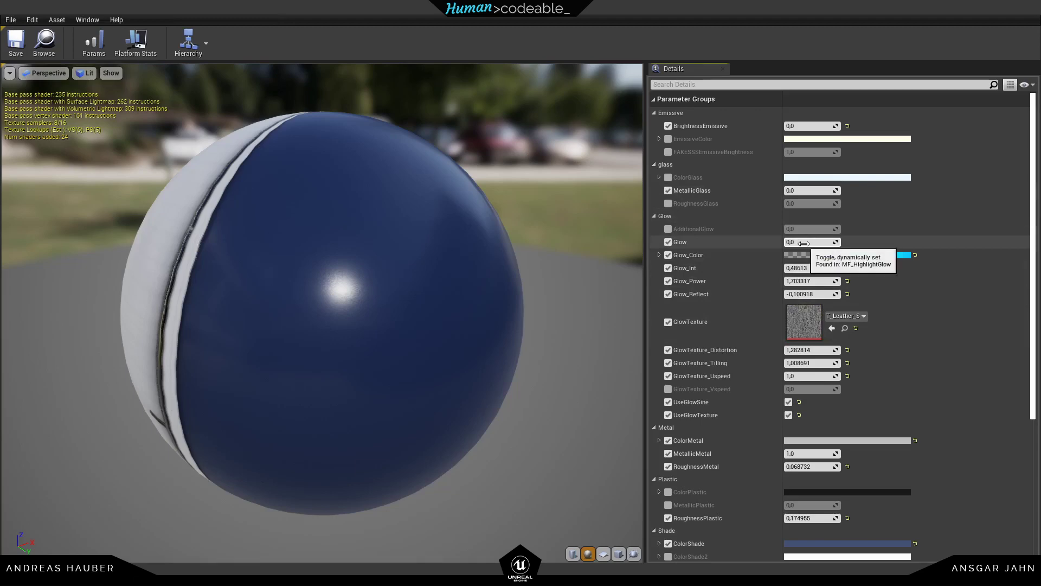
Step: In Mat_FloorLamp_Blue, set Glow to 1, Glow_Power to 0.96577 and Glow_Reflect to -0.024728, and save the instance
{"action": "key", "text": "Return"}
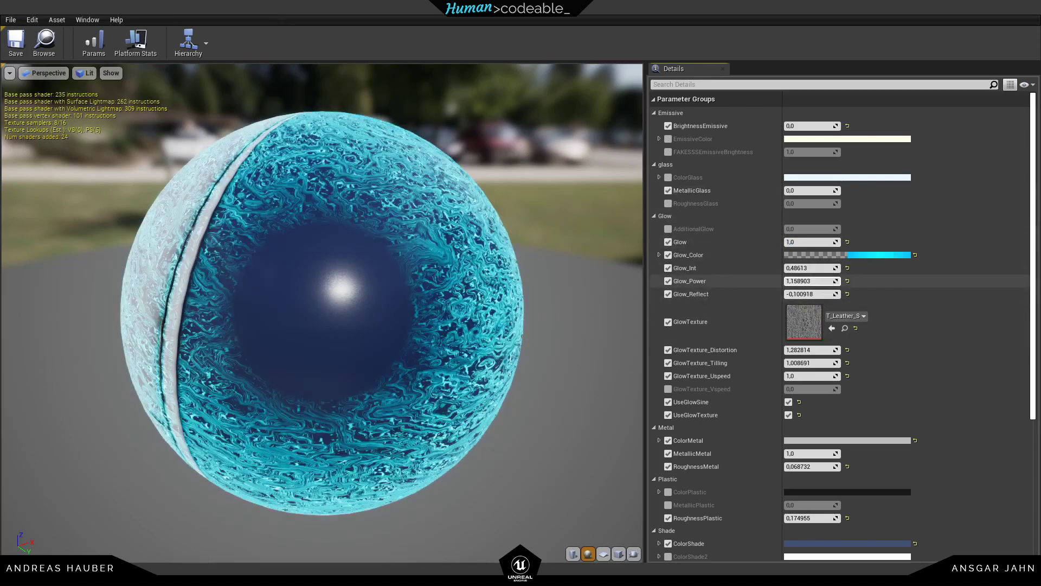
{"action": "left_click_drag", "start_coordinate": [811, 281], "coordinate": [774, 281]}
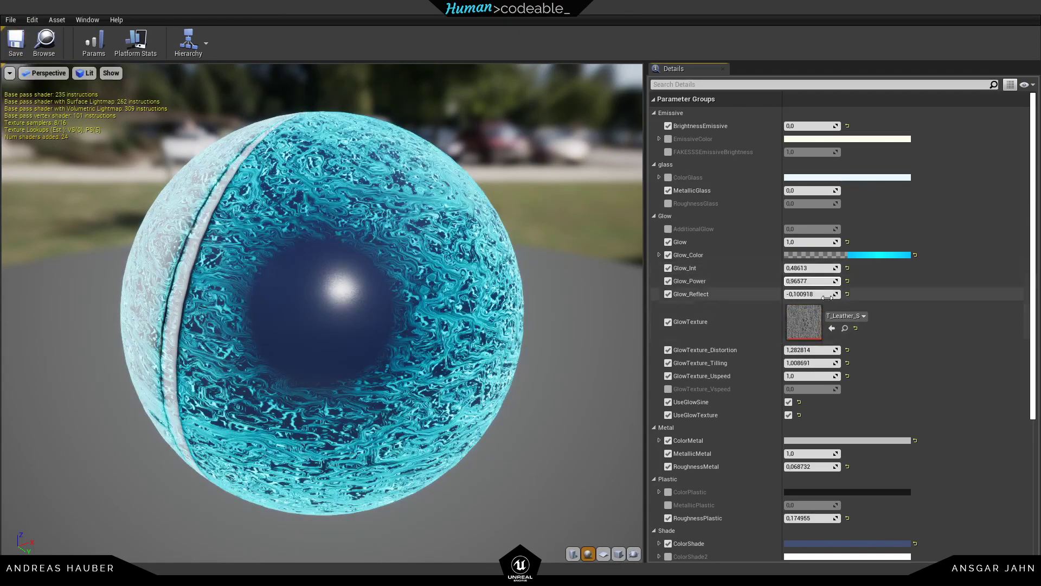
{"action": "mouse_move", "coordinate": [807, 293]}
{"action": "left_mouse_down"}
{"action": "mouse_move", "coordinate": [823, 294]}
{"action": "mouse_move", "coordinate": [801, 293]}
{"action": "left_mouse_up"}
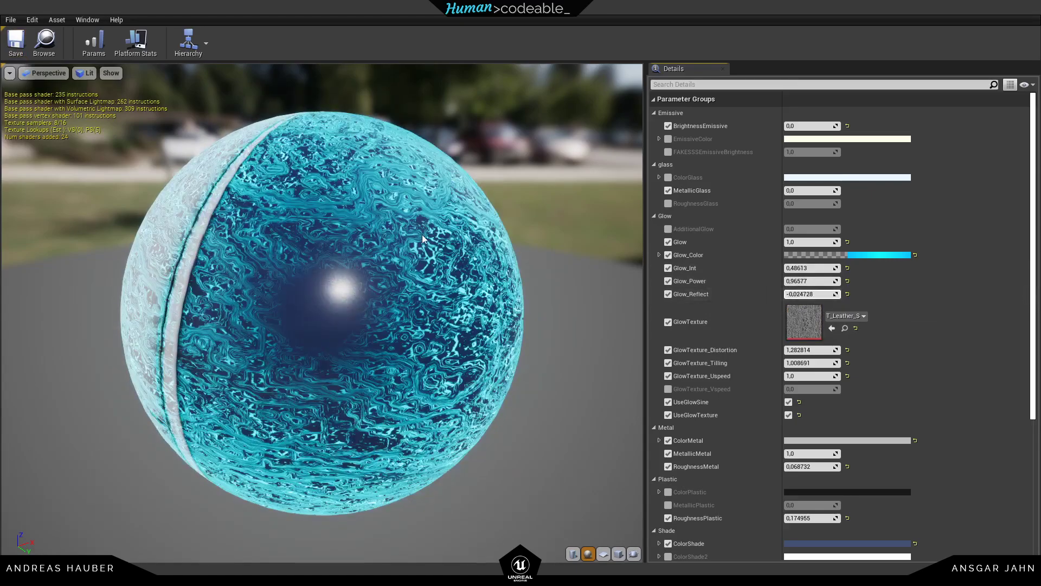
{"action": "left_click", "coordinate": [16, 41]}
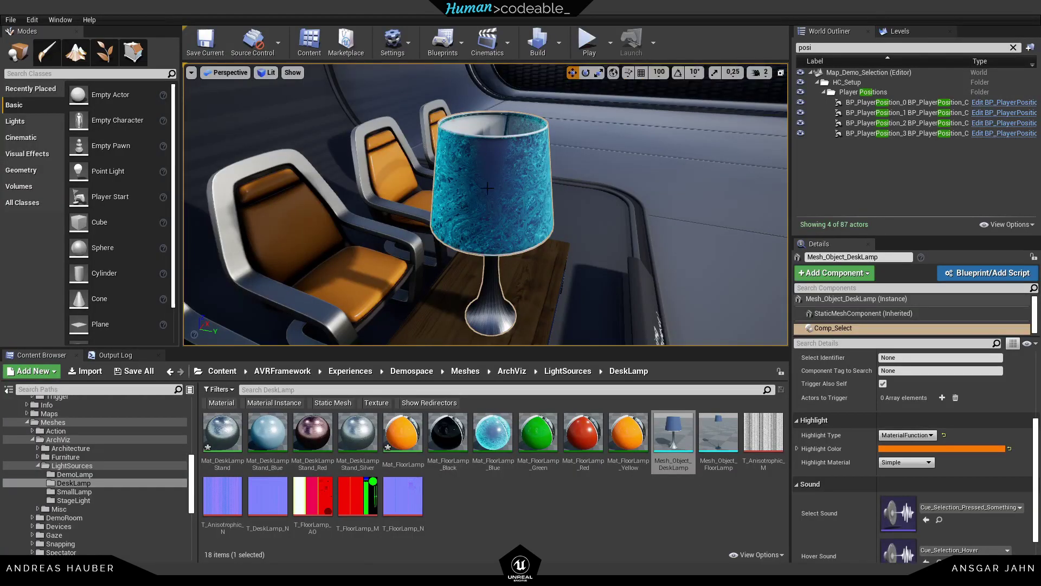
Step: Check the glow on the desk lamp in the level and set Mat_FloorLamp_Blue's GlowTexture_Uspeed to 0.2
{"action": "right_click_drag", "start_coordinate": [488, 188], "coordinate": [488, 188]}
{"action": "left_click", "coordinate": [177, 16]}
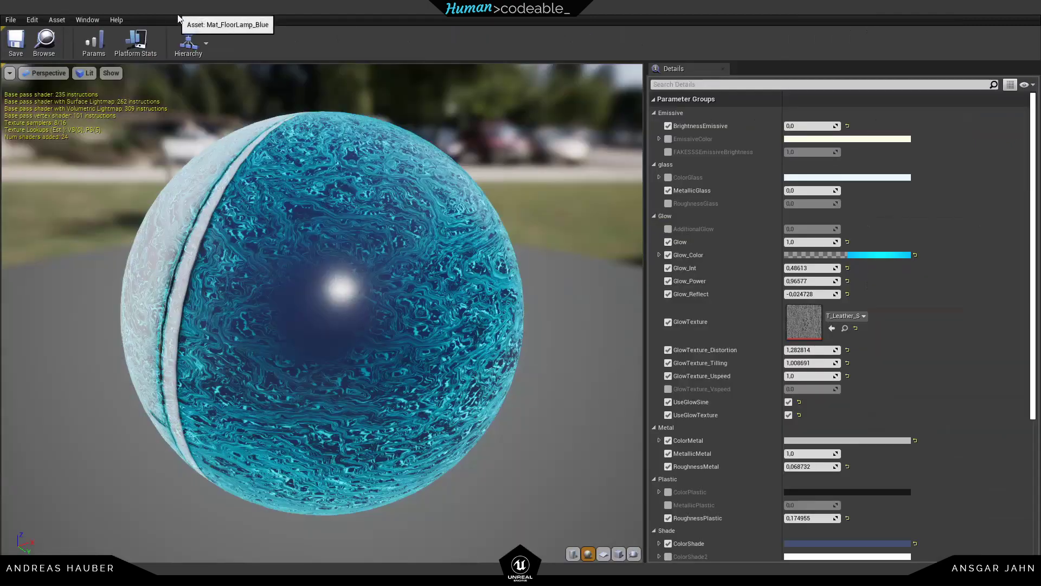
{"action": "left_click", "coordinate": [813, 375]}
{"action": "type", "text": "0,2"}
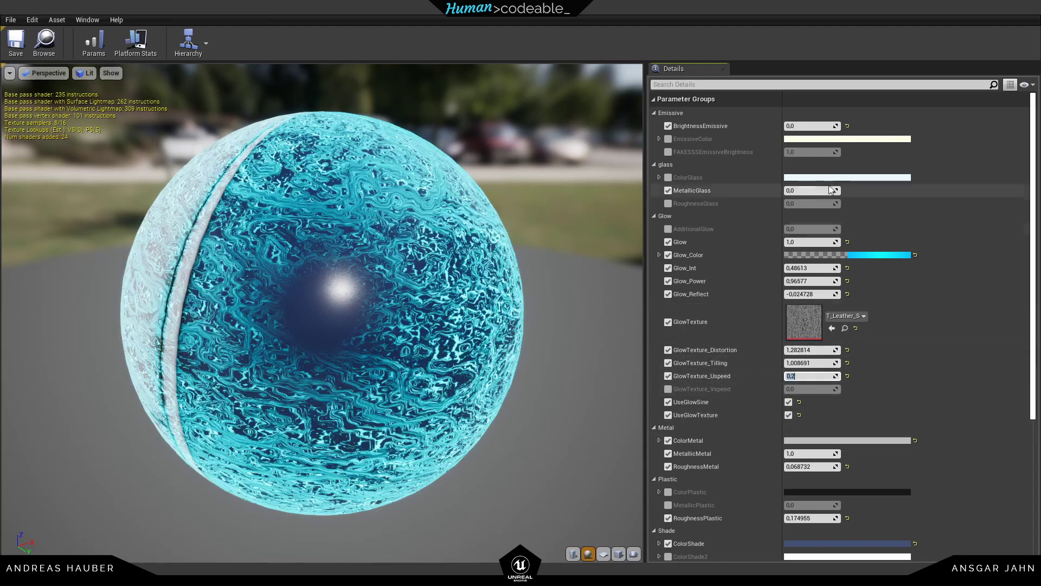
Step: Reset Glow to 0 and Glow_Int to 250 in Mat_FloorLamp_Blue and save the instance
{"action": "left_click", "coordinate": [847, 242]}
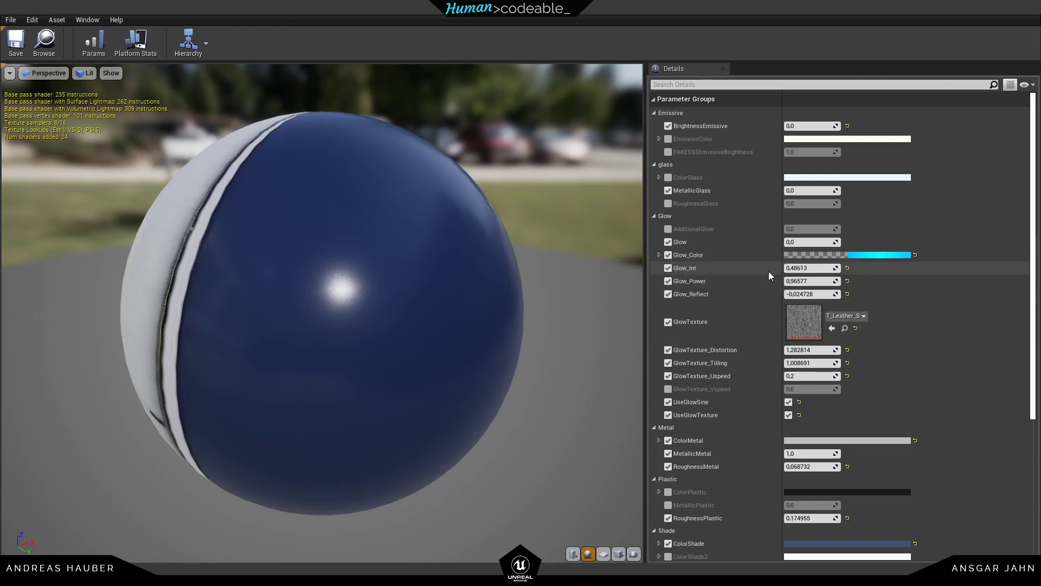
{"action": "left_click", "coordinate": [848, 268]}
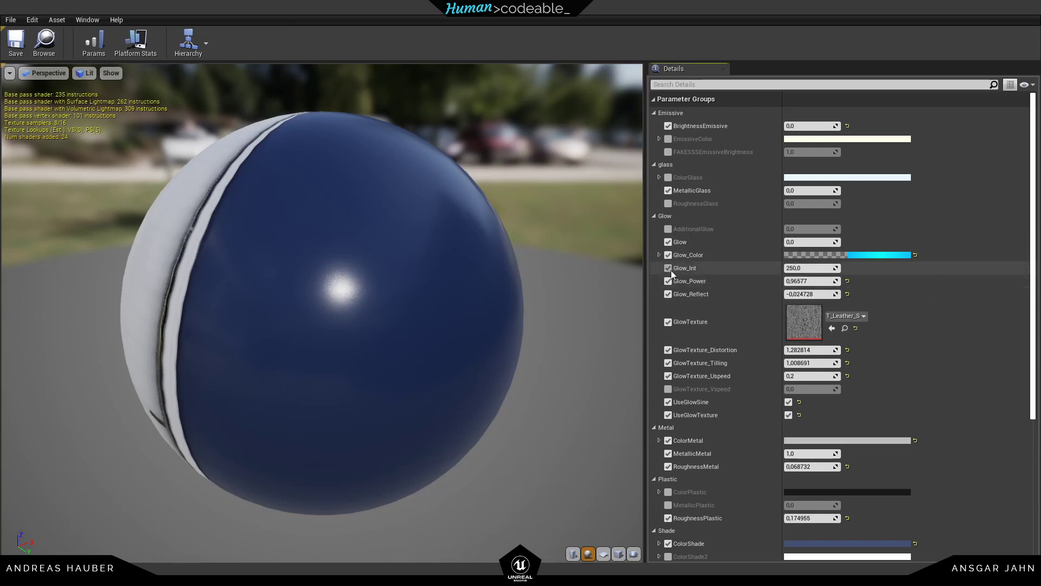
{"action": "left_click", "coordinate": [16, 40]}
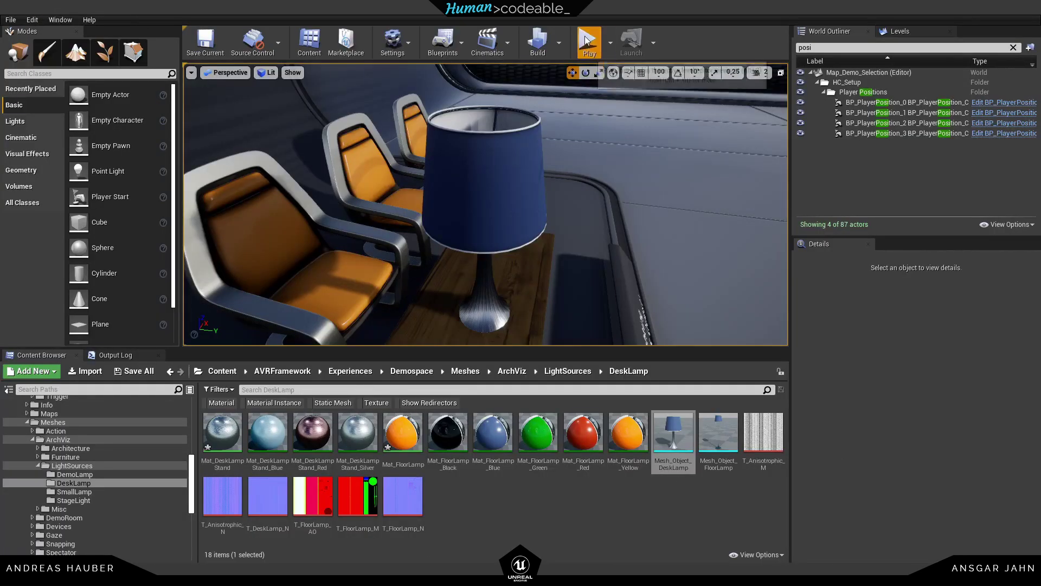
Step: Play the level, test the selection highlight on the desk lamp and table from several distances, and end the play session
{"action": "left_click", "coordinate": [587, 41]}
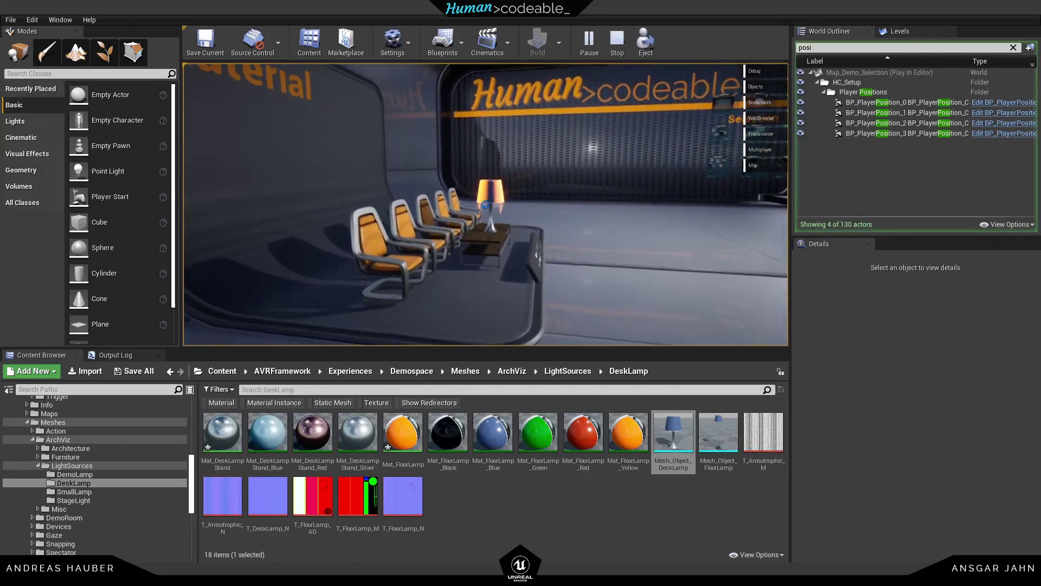
{"action": "key", "text": "w"}
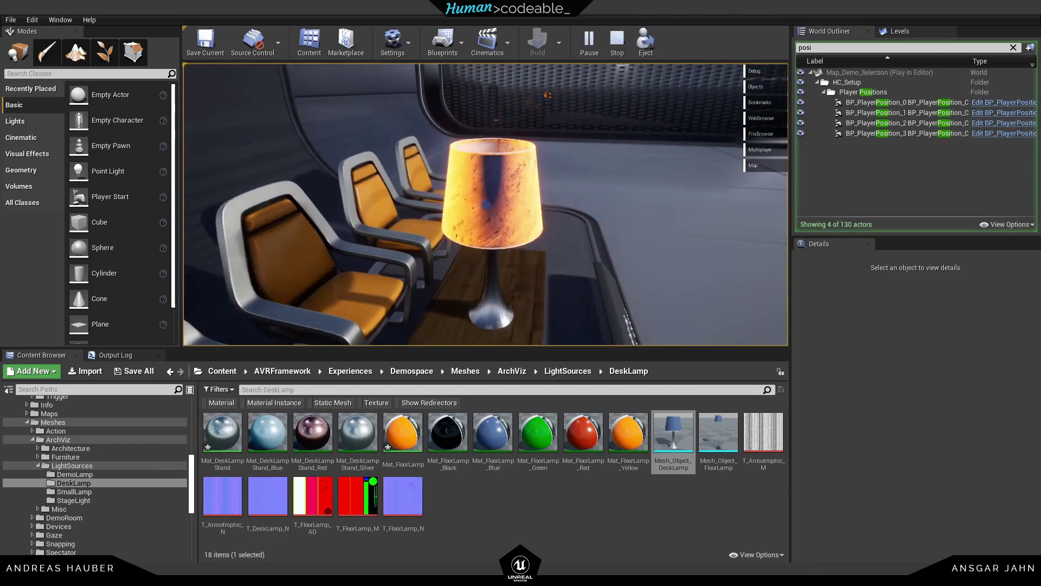
{"action": "key", "text": "d"}
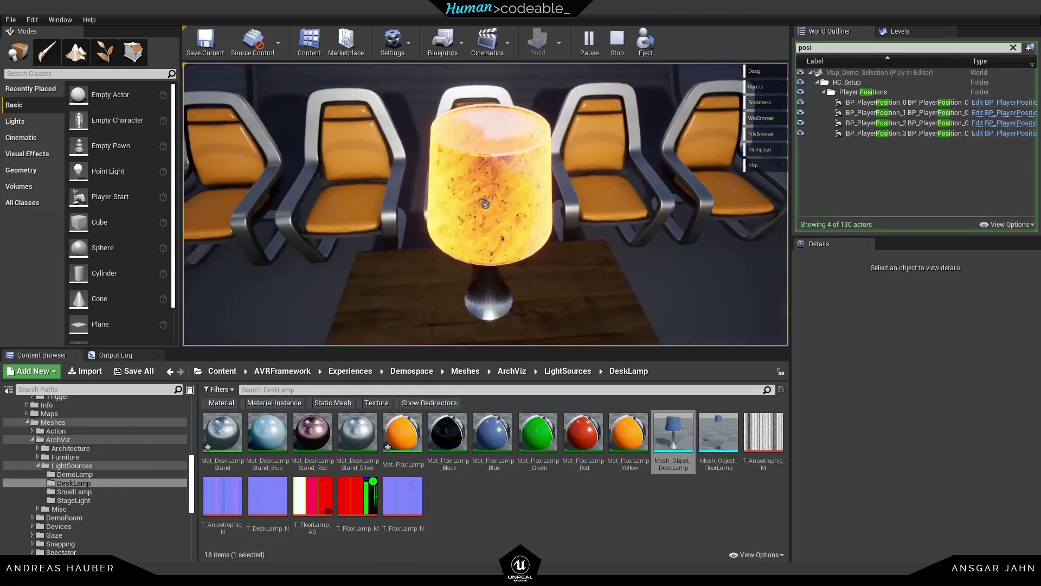
{"action": "key", "text": "s"}
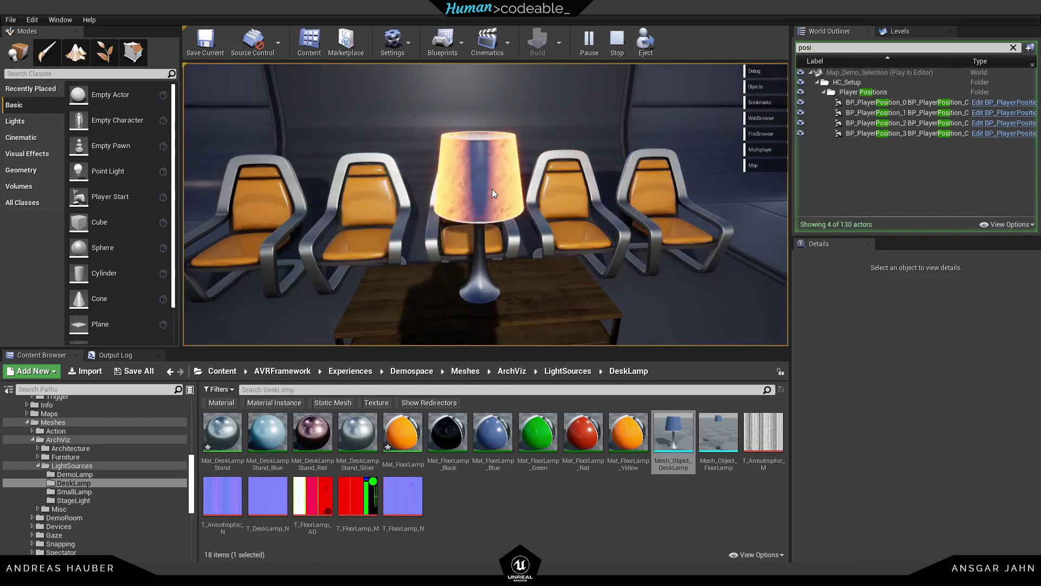
{"action": "left_click", "coordinate": [461, 159]}
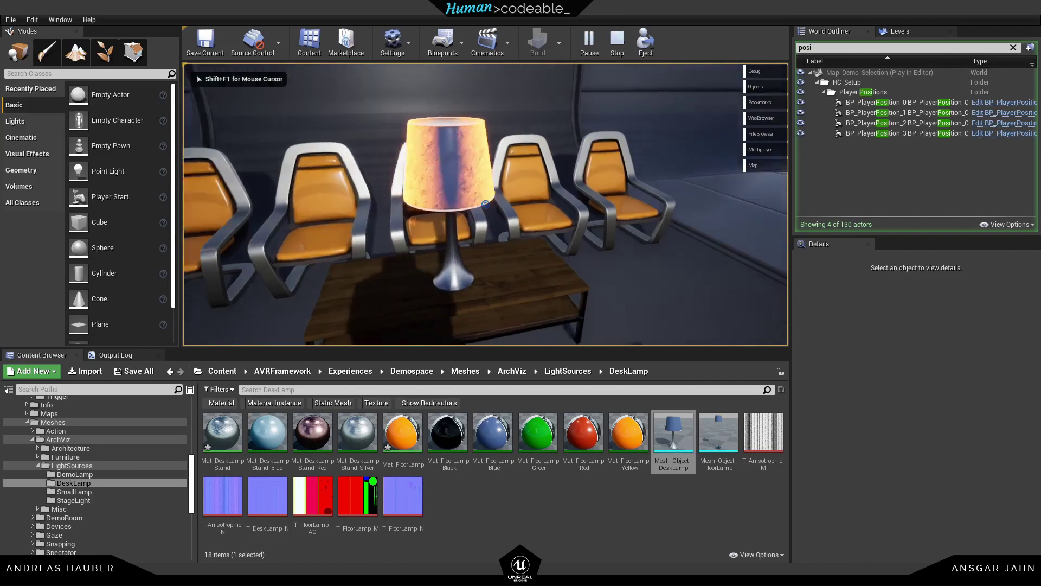
{"action": "key", "text": "s"}
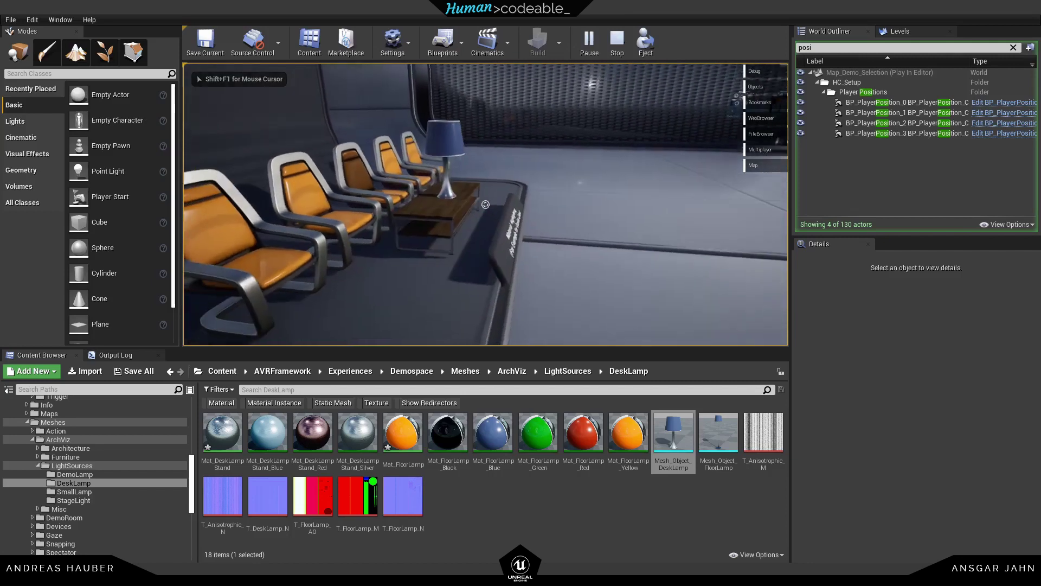
{"action": "key", "text": "w"}
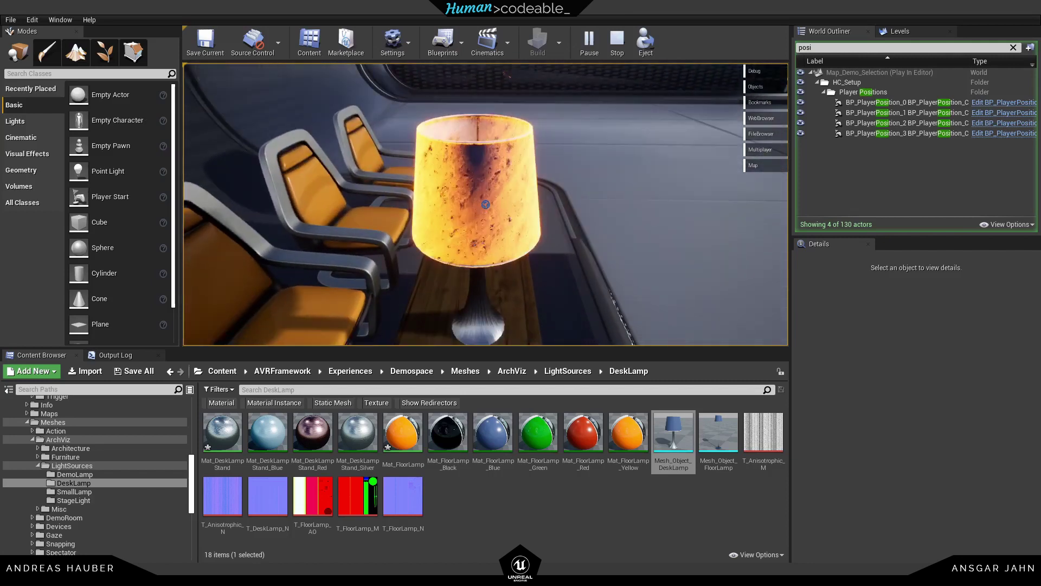
{"action": "key", "text": "s"}
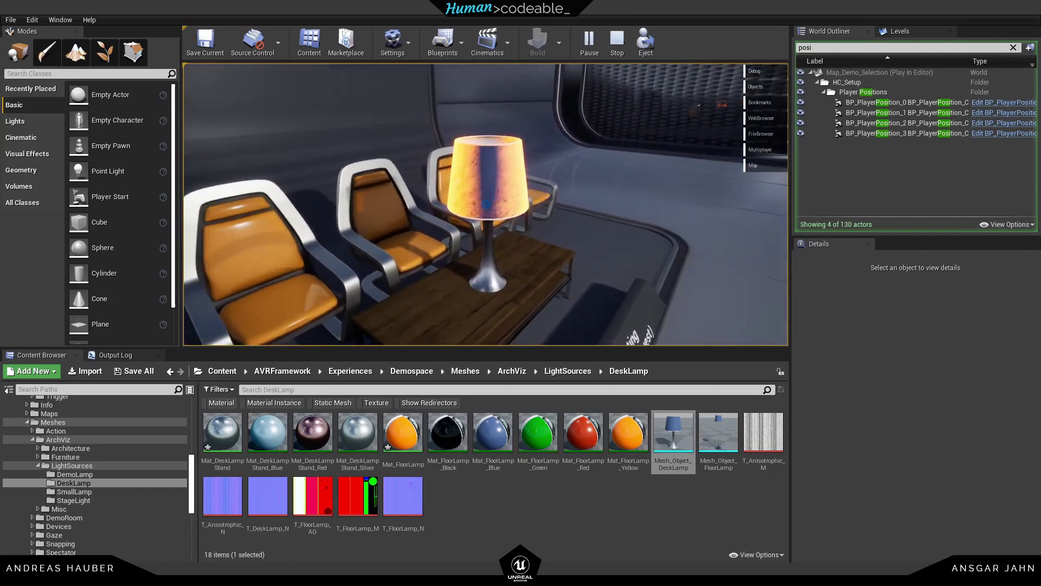
{"action": "key", "text": "s"}
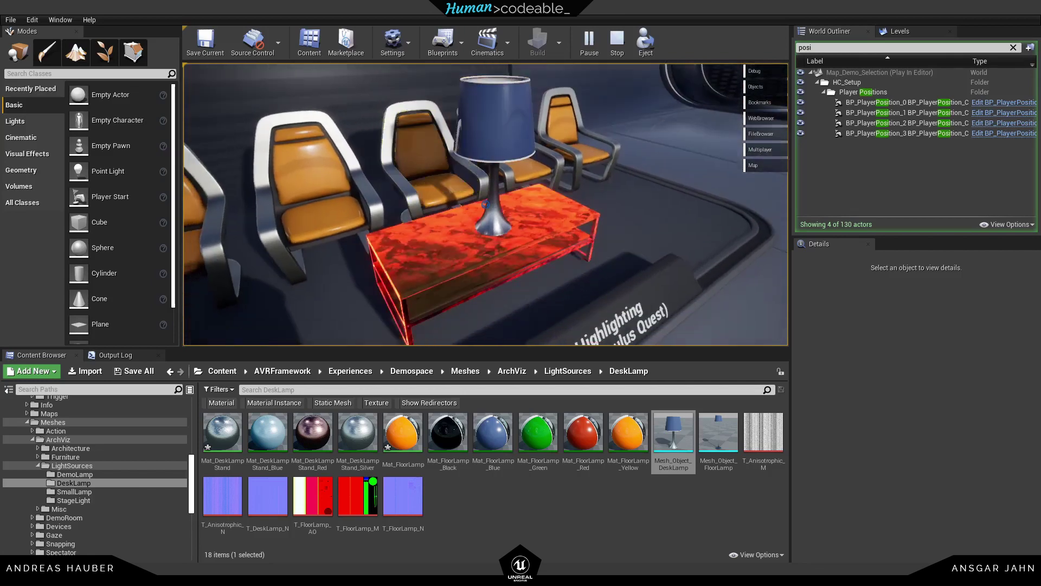
{"action": "key", "text": "Escape"}
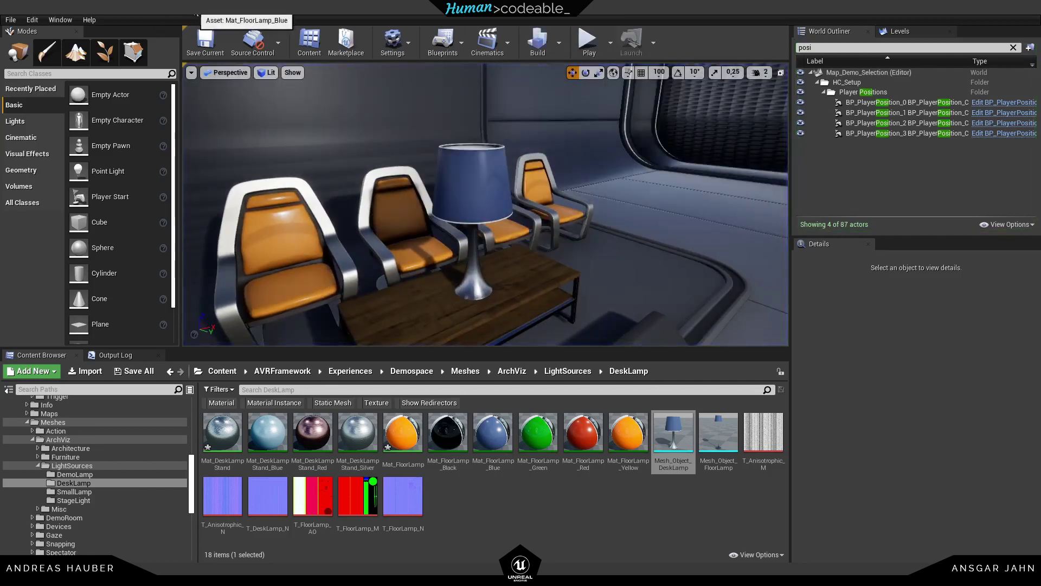
Step: Inspect Mat_FloorLamp_Blue on its preview sphere and open its parent material Mat_FloorLamp
{"action": "left_click", "coordinate": [195, 12]}
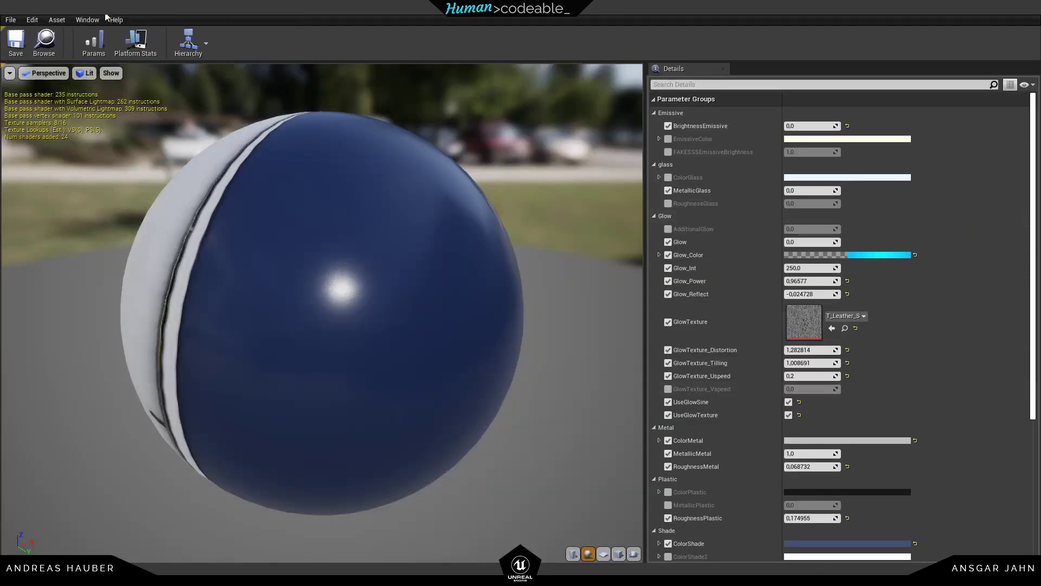
{"action": "left_click_drag", "start_coordinate": [270, 69], "coordinate": [390, 89]}
{"action": "left_click_drag", "start_coordinate": [410, 362], "coordinate": [478, 362]}
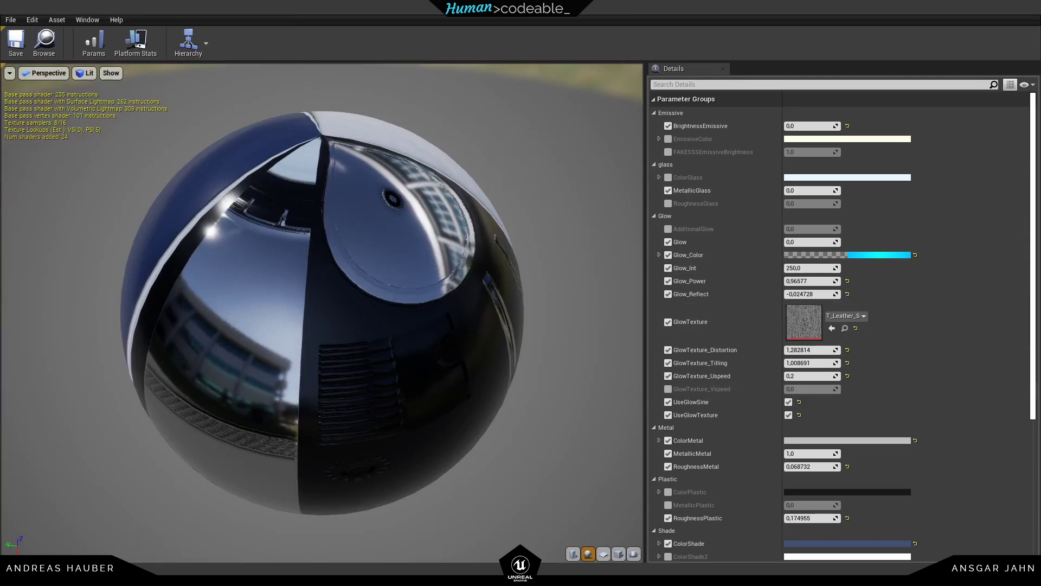
{"action": "scroll", "coordinate": [828, 524], "scroll_direction": "down", "scroll_amount": 5}
{"action": "scroll", "coordinate": [802, 447], "scroll_direction": "down", "scroll_amount": 6}
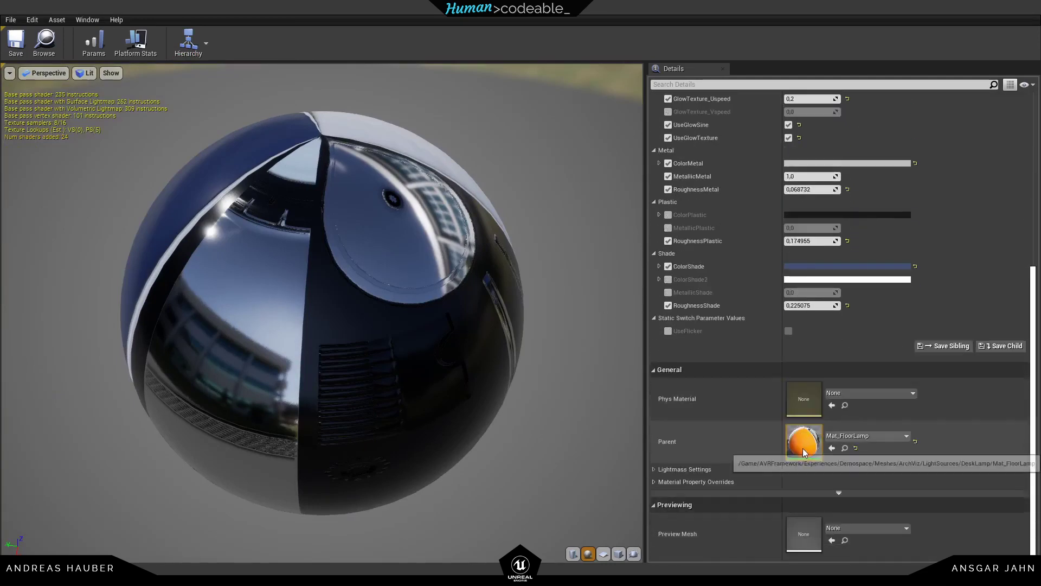
{"action": "double_click", "coordinate": [804, 438]}
Step: Move the MF_HighlightGlow node slightly upward in the Mat_FloorLamp graph and examine its connection to Emissive Color
{"action": "scroll", "coordinate": [632, 336], "scroll_direction": "down", "scroll_amount": 2}
{"action": "scroll", "coordinate": [550, 319], "scroll_direction": "up", "scroll_amount": 2}
{"action": "left_click_drag", "start_coordinate": [521, 270], "coordinate": [528, 233]}
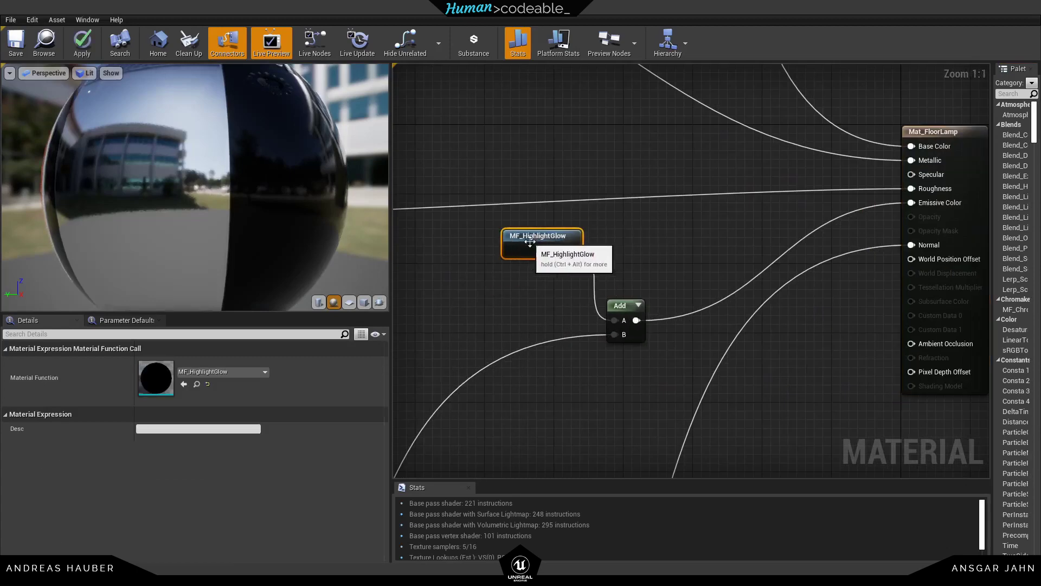
{"action": "right_click_drag", "start_coordinate": [658, 260], "coordinate": [540, 239]}
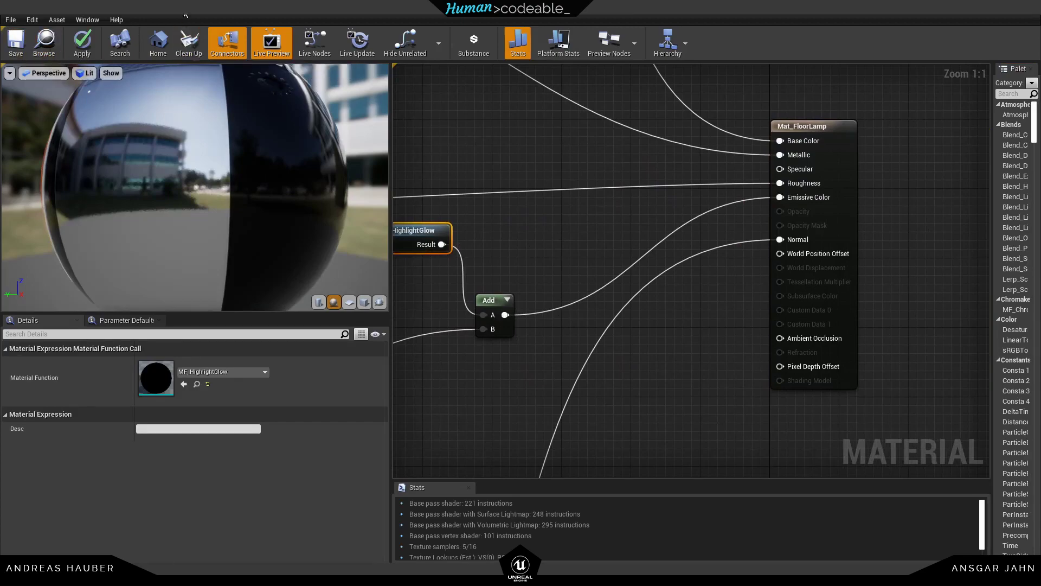
Step: Create a material instance from Mat_FloorLamp in the DeskLamp folder and open it
{"action": "left_click", "coordinate": [48, 41]}
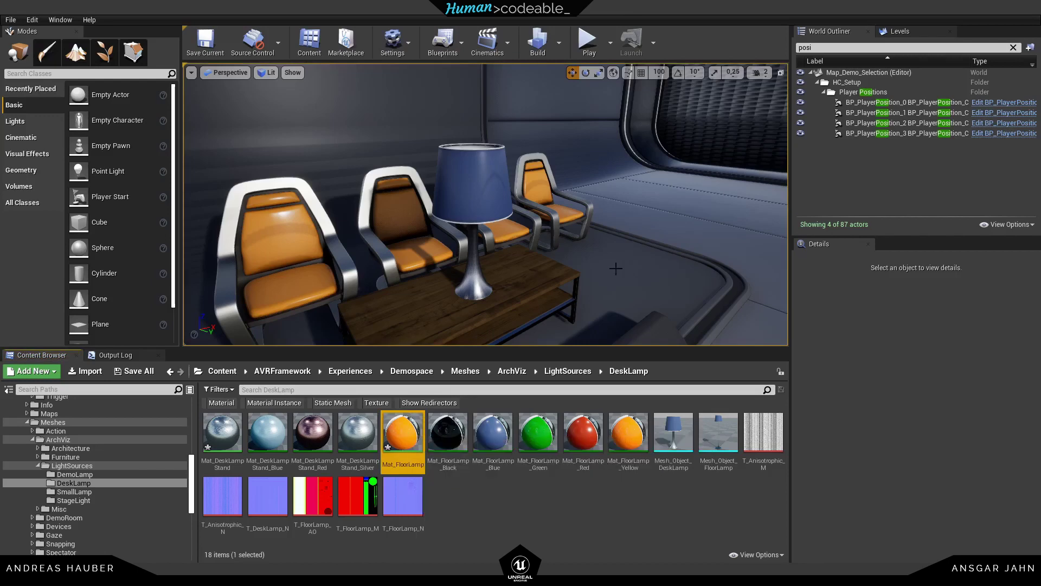
{"action": "right_click", "coordinate": [406, 427]}
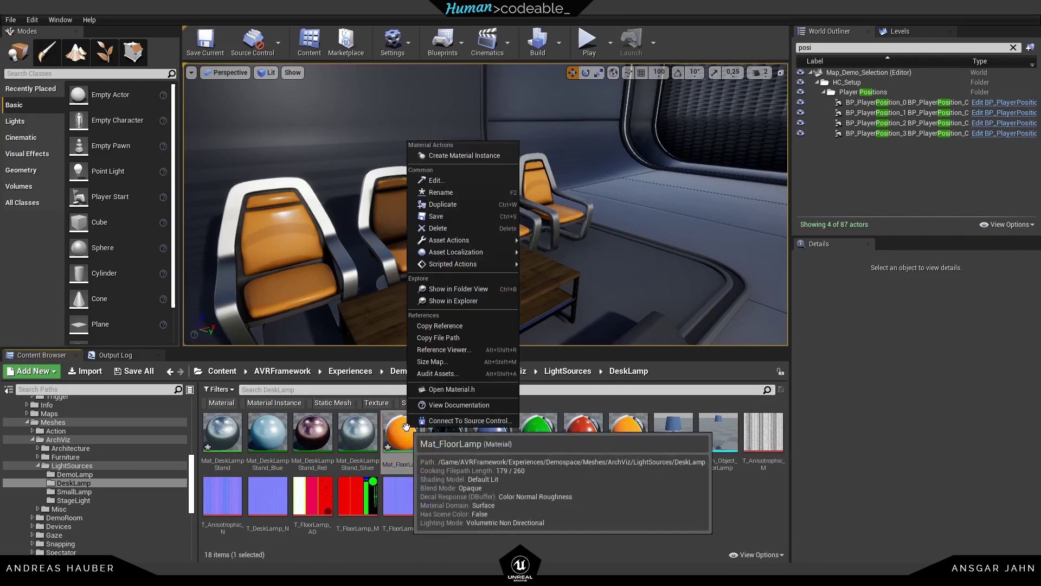
{"action": "left_click", "coordinate": [460, 156]}
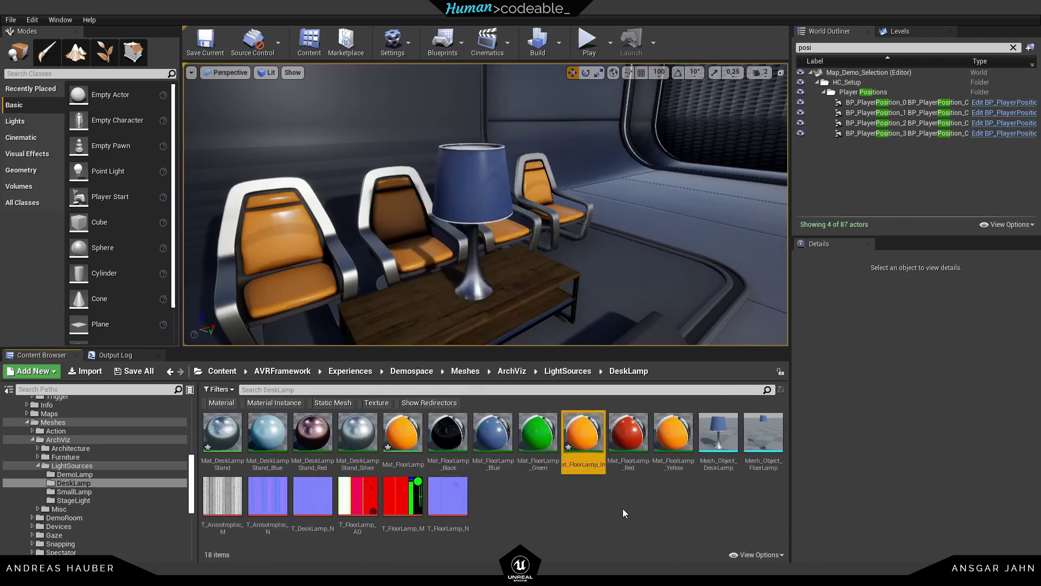
{"action": "double_click", "coordinate": [581, 429]}
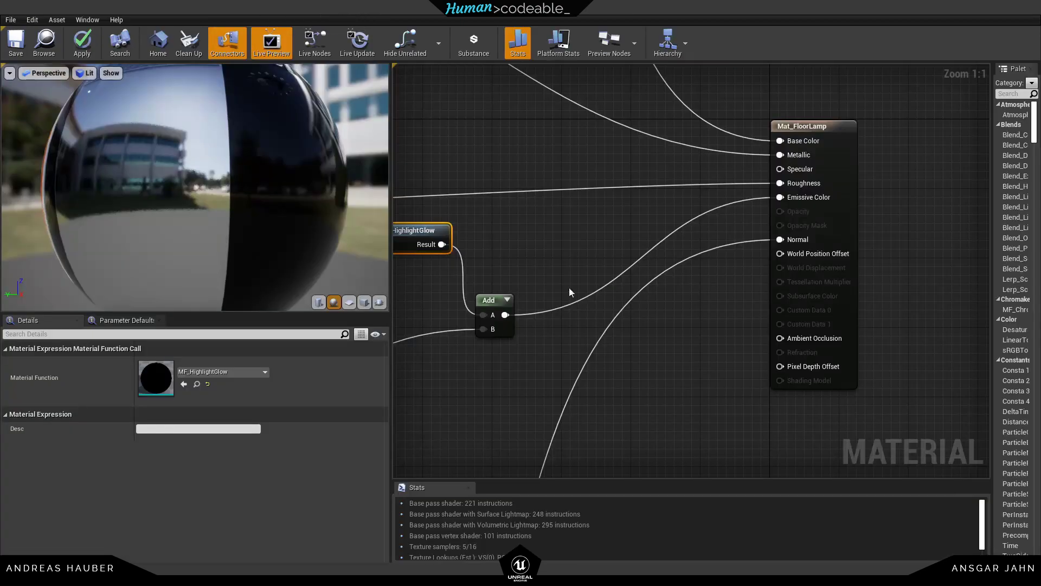
Step: Open the MF_HighlightGlow function from the Mat_FloorLamp graph and examine its glow texture, panner and distortion nodes
{"action": "scroll", "coordinate": [569, 290], "scroll_direction": "up", "scroll_amount": 2}
{"action": "double_click", "coordinate": [554, 240]}
{"action": "scroll", "coordinate": [553, 240], "scroll_direction": "down", "scroll_amount": 8}
{"action": "right_click_drag", "start_coordinate": [547, 327], "coordinate": [819, 290]}
{"action": "scroll", "coordinate": [597, 282], "scroll_direction": "up", "scroll_amount": 5}
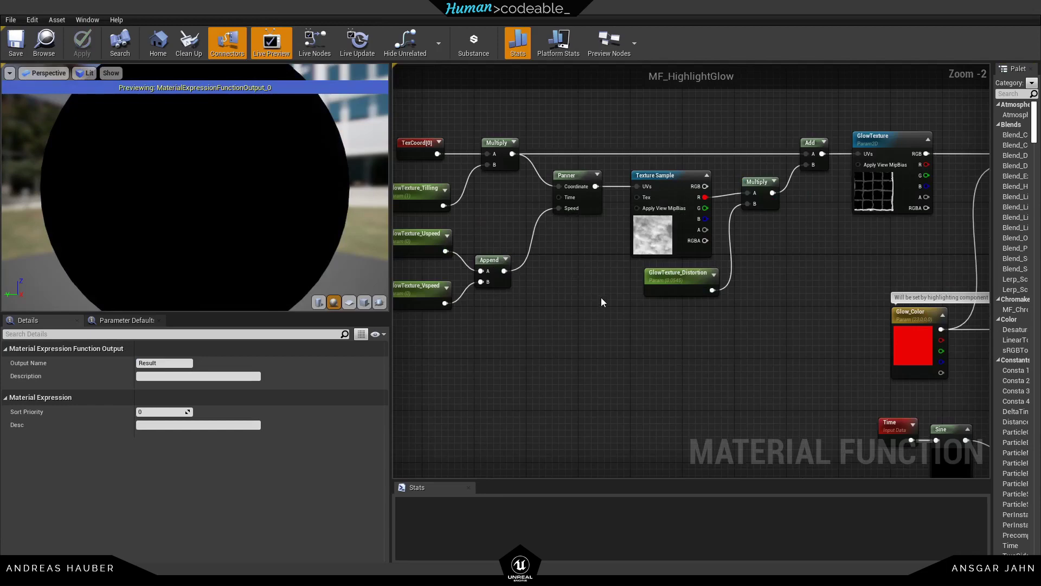